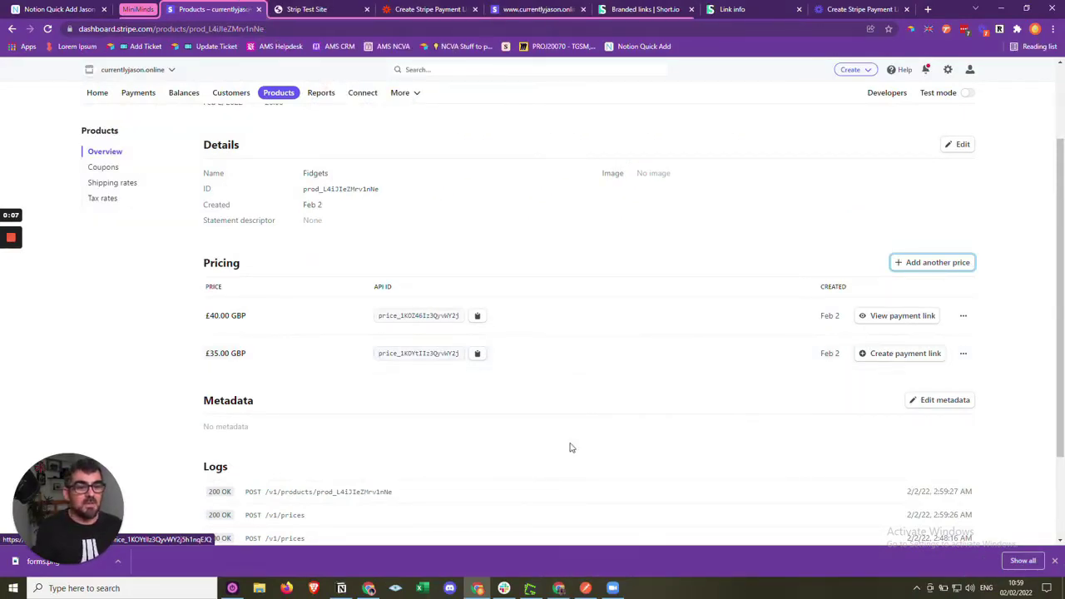
{"action": "left_click", "coordinate": [283, 93]}
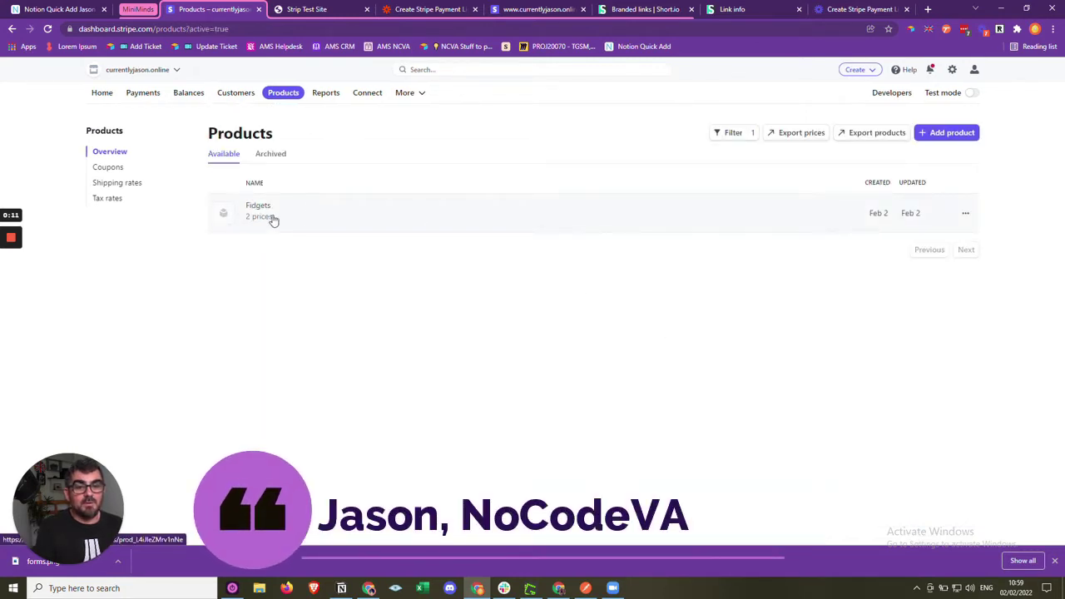
{"action": "left_click", "coordinate": [960, 139]}
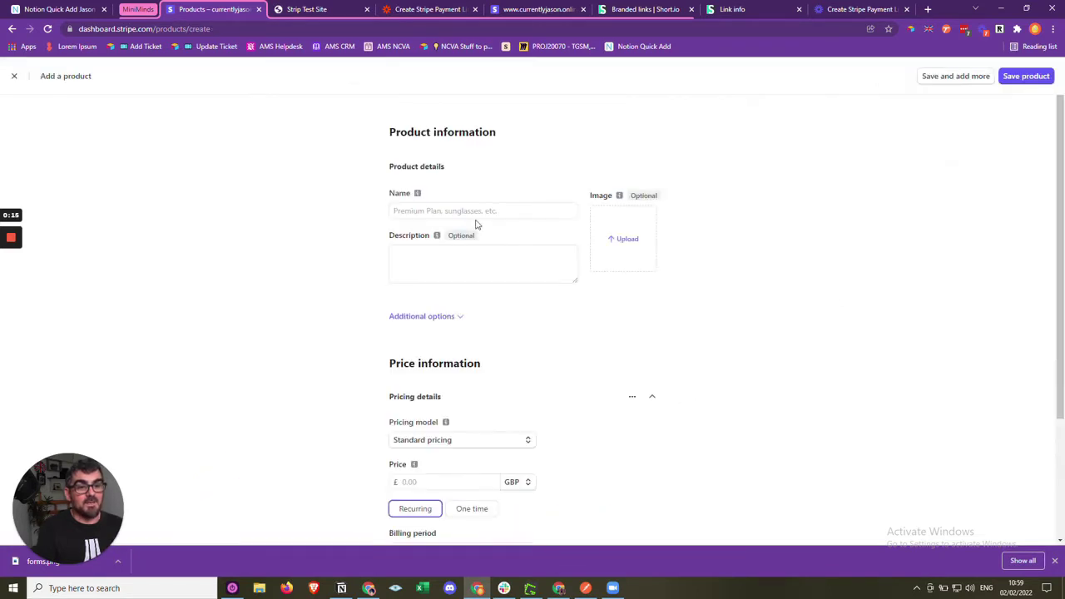
{"action": "scroll", "coordinate": [437, 449], "scroll_direction": "down", "scroll_amount": 2}
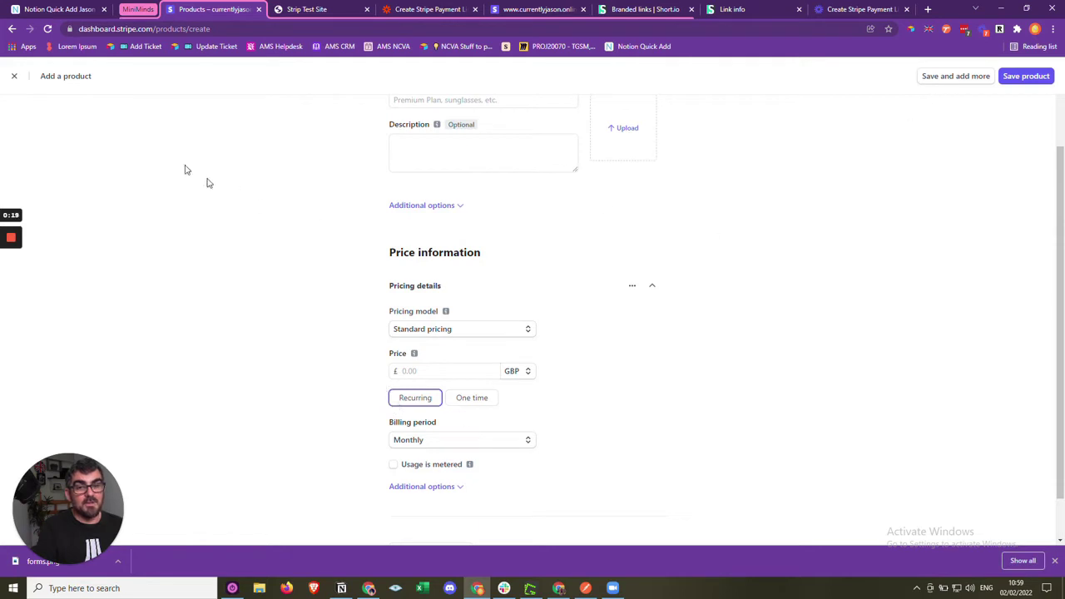
{"action": "left_click", "coordinate": [14, 75]}
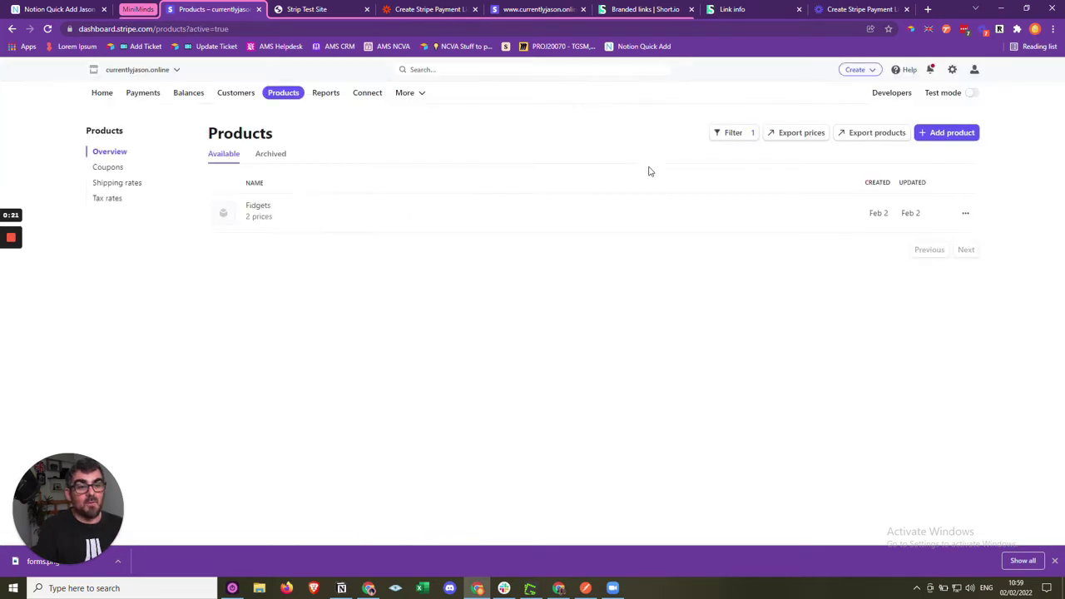
{"action": "left_click", "coordinate": [407, 212]}
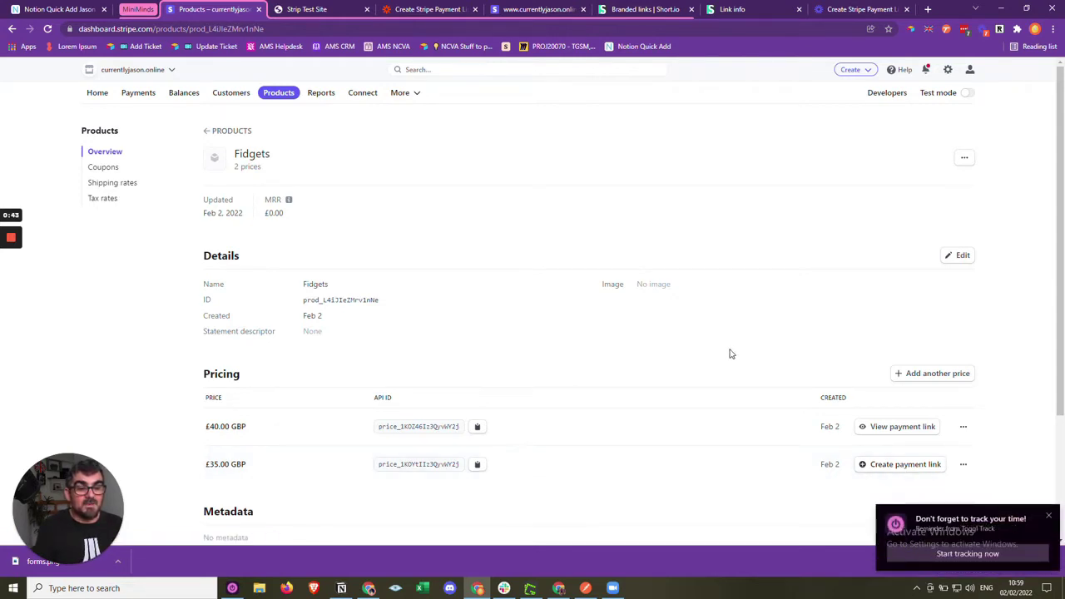
{"action": "left_click", "coordinate": [1049, 516]}
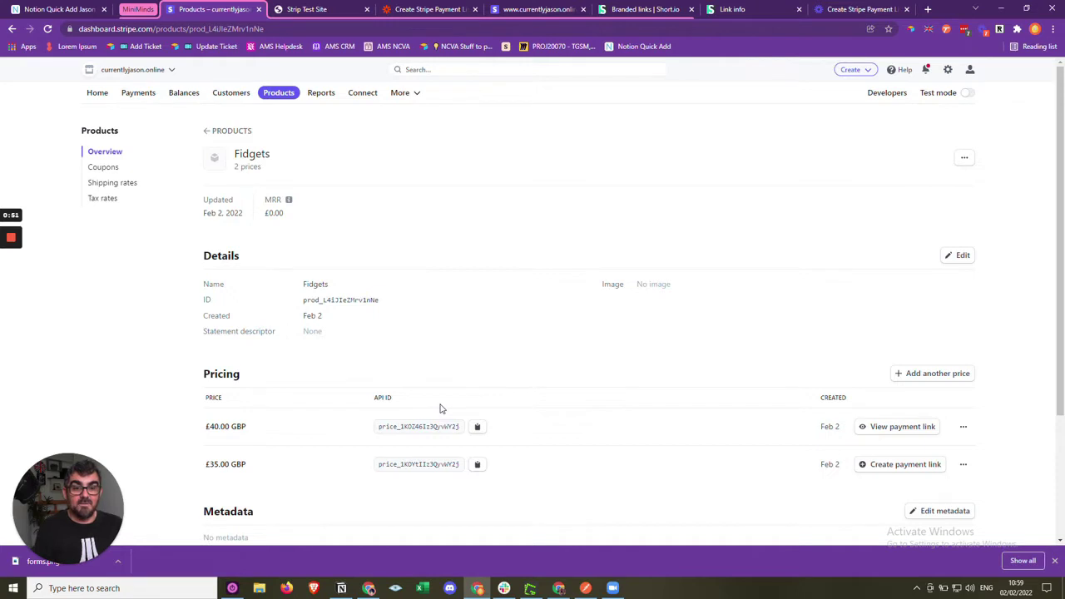
- Compare the test site's Widget and Fidgets Buy Now cards against the Stripe Fidgets product page
{"action": "left_click", "coordinate": [334, 8]}
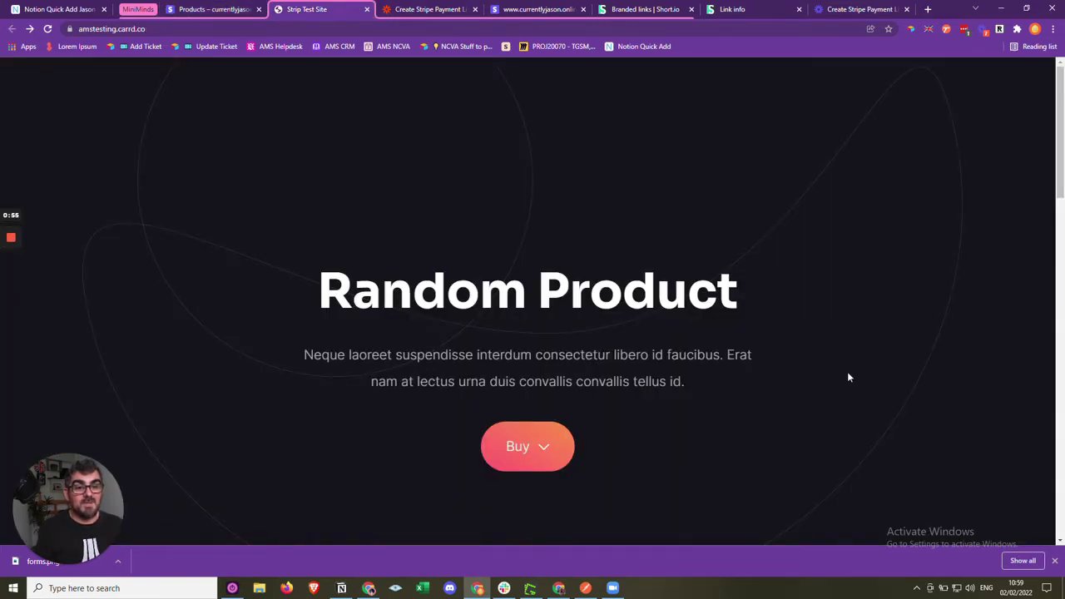
{"action": "left_click", "coordinate": [527, 453]}
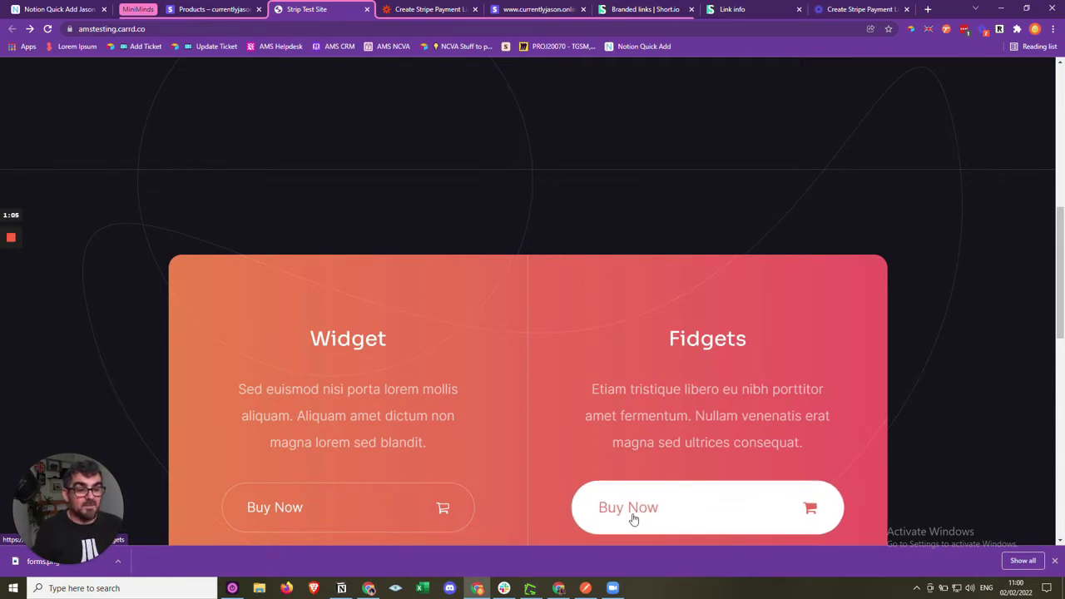
{"action": "left_click", "coordinate": [237, 9]}
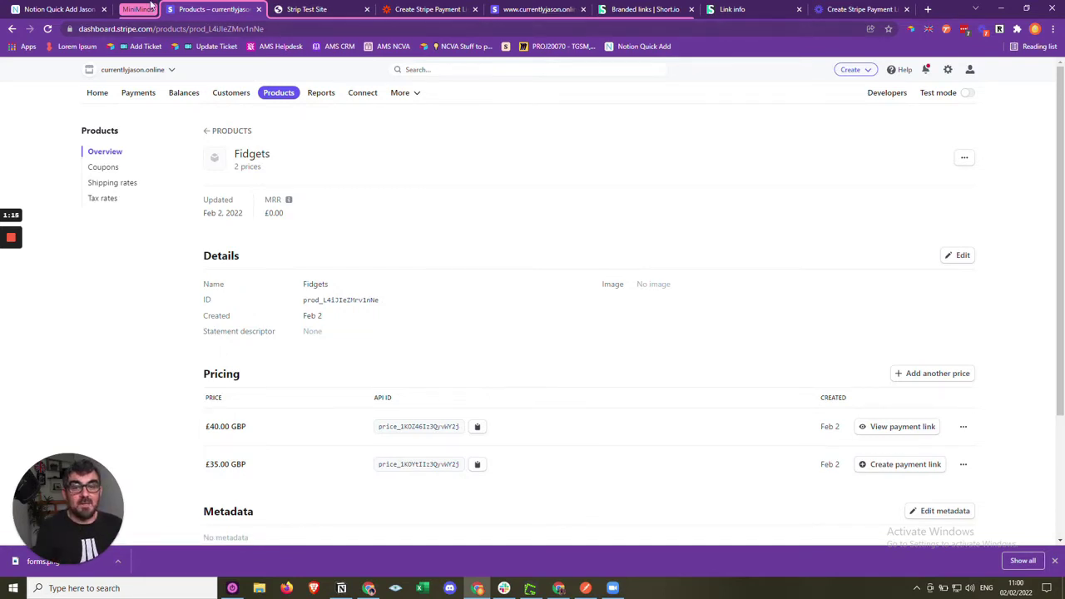
{"action": "left_click", "coordinate": [325, 9]}
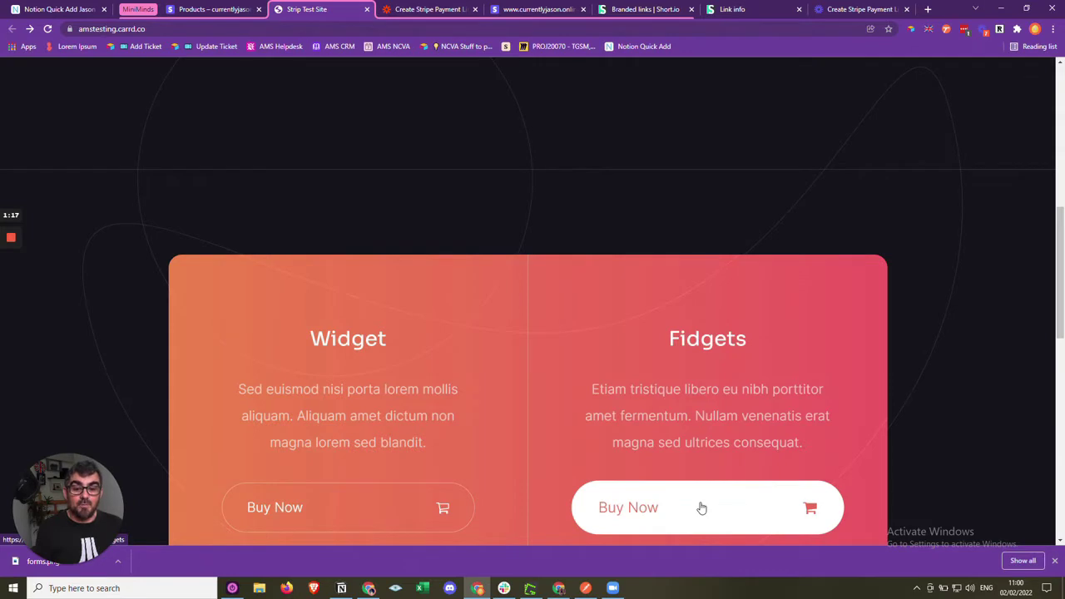
{"action": "left_click", "coordinate": [218, 8]}
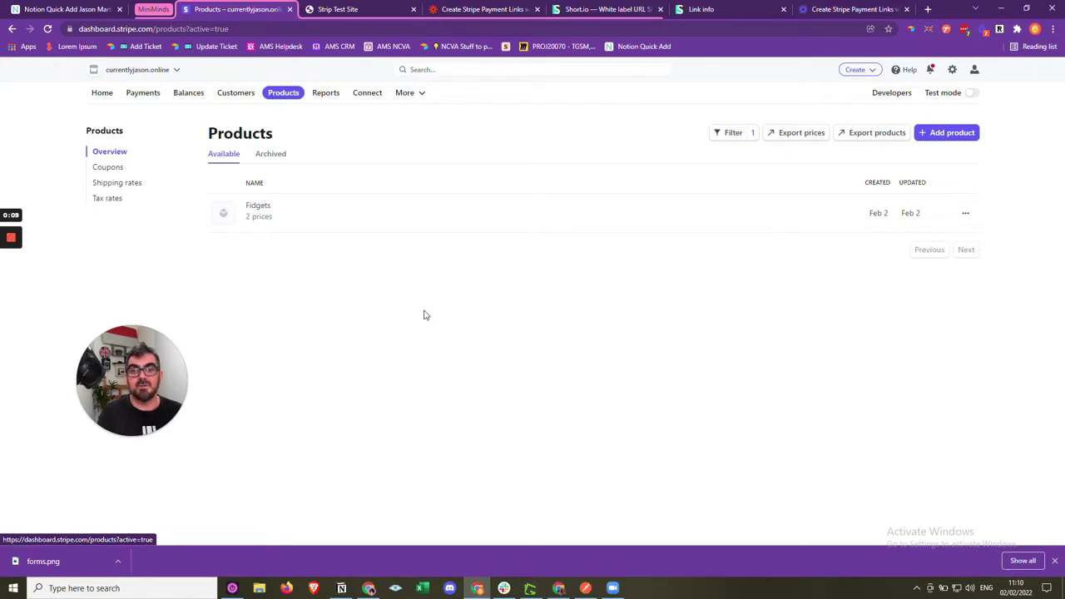
{"action": "left_click", "coordinate": [463, 9]}
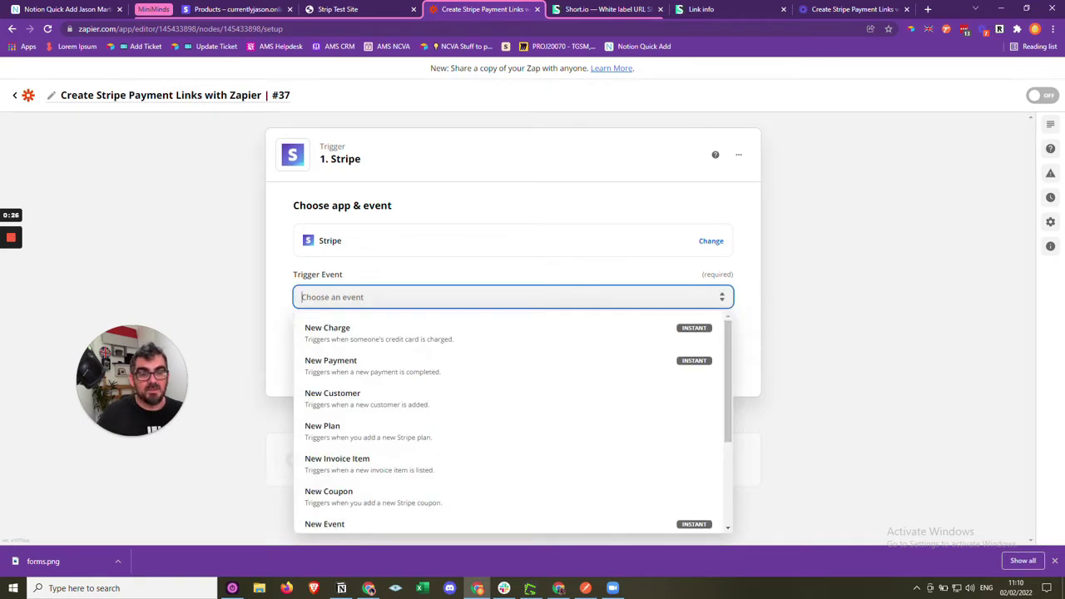
{"action": "scroll", "coordinate": [414, 385], "scroll_direction": "down", "scroll_amount": 4}
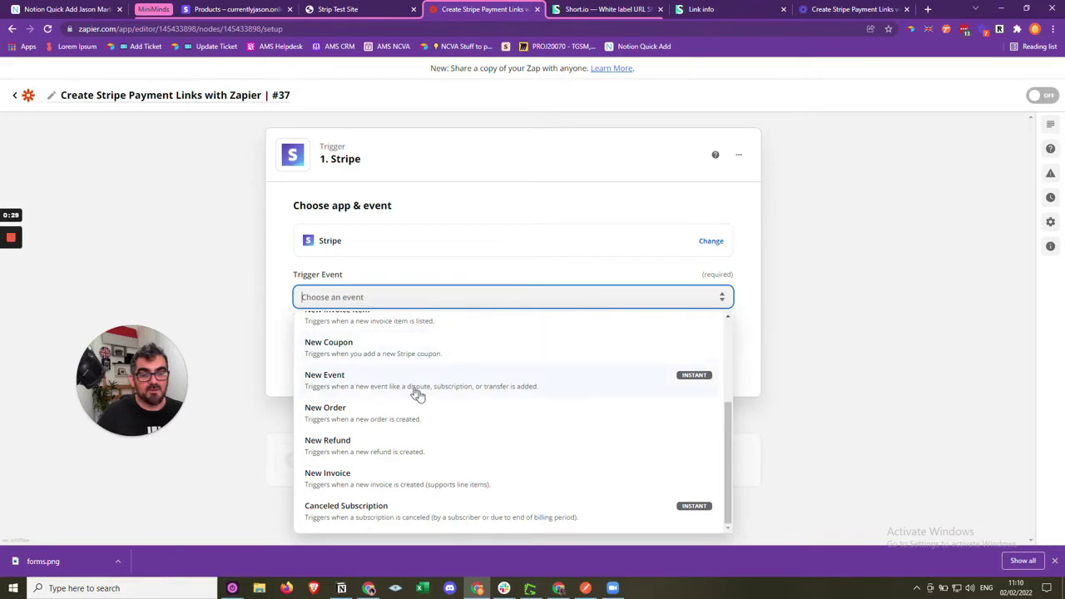
{"action": "scroll", "coordinate": [416, 393], "scroll_direction": "up", "scroll_amount": 4}
{"action": "scroll", "coordinate": [425, 401], "scroll_direction": "down", "scroll_amount": 4}
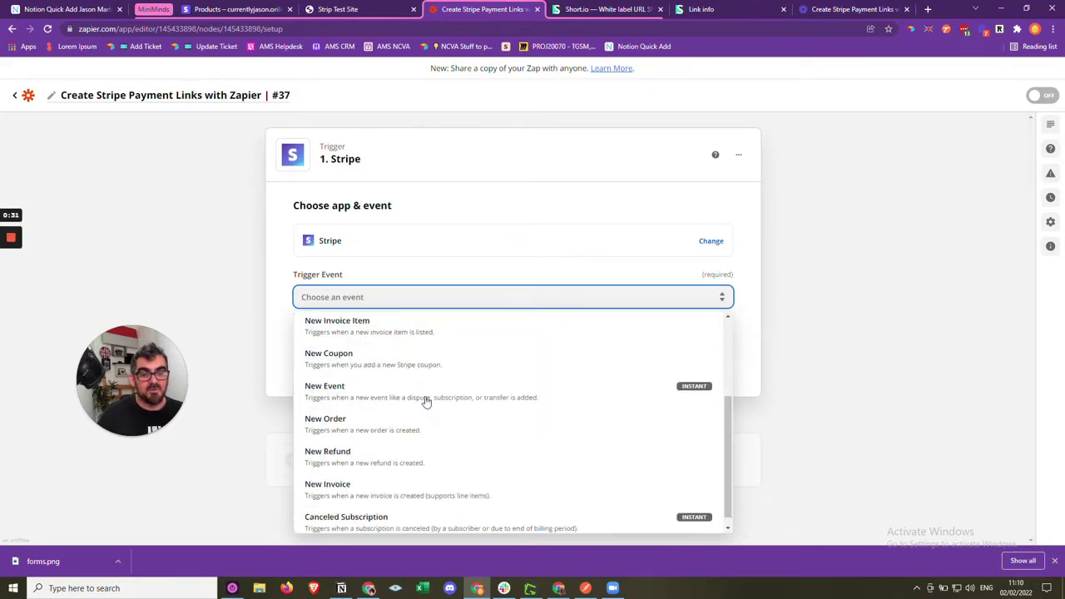
{"action": "left_click", "coordinate": [806, 281]}
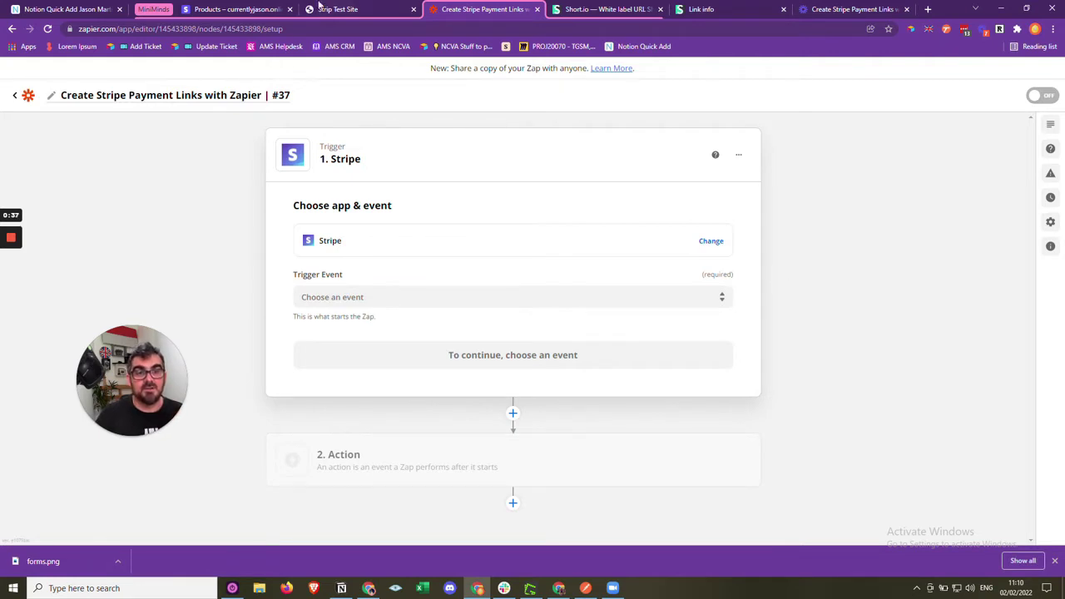
{"action": "left_click", "coordinate": [256, 9]}
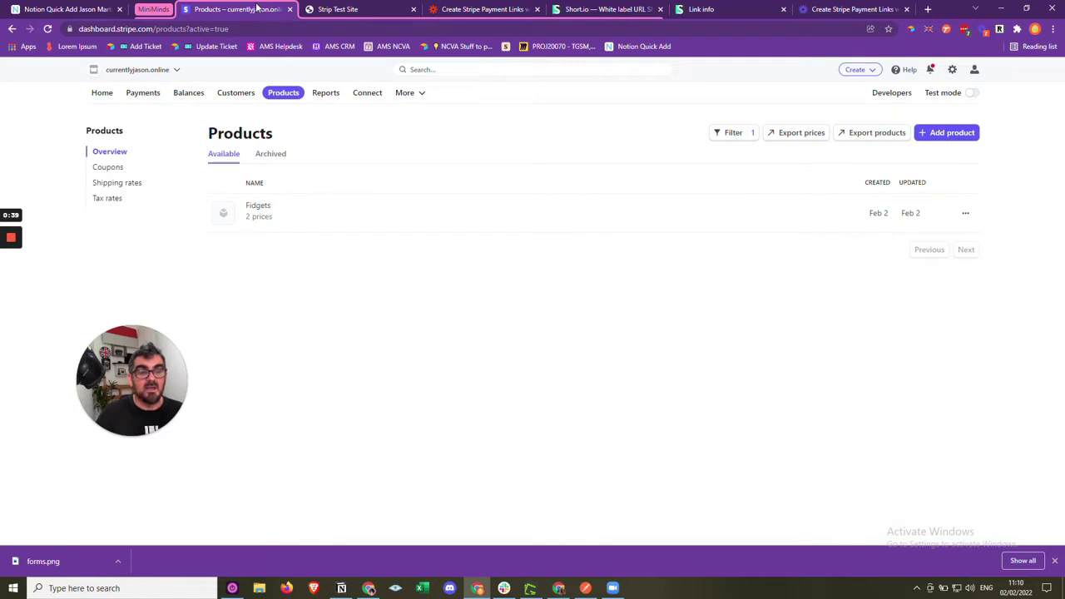
- Go to Developers > Webhooks in Stripe and start adding a new endpoint
{"action": "left_click", "coordinate": [892, 94]}
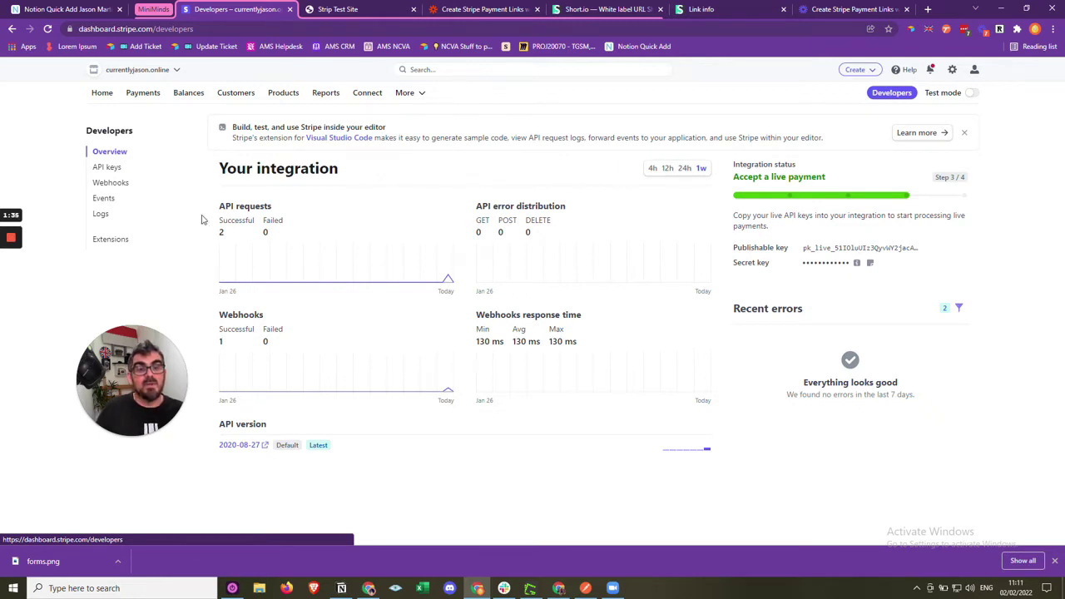
{"action": "left_click", "coordinate": [120, 185]}
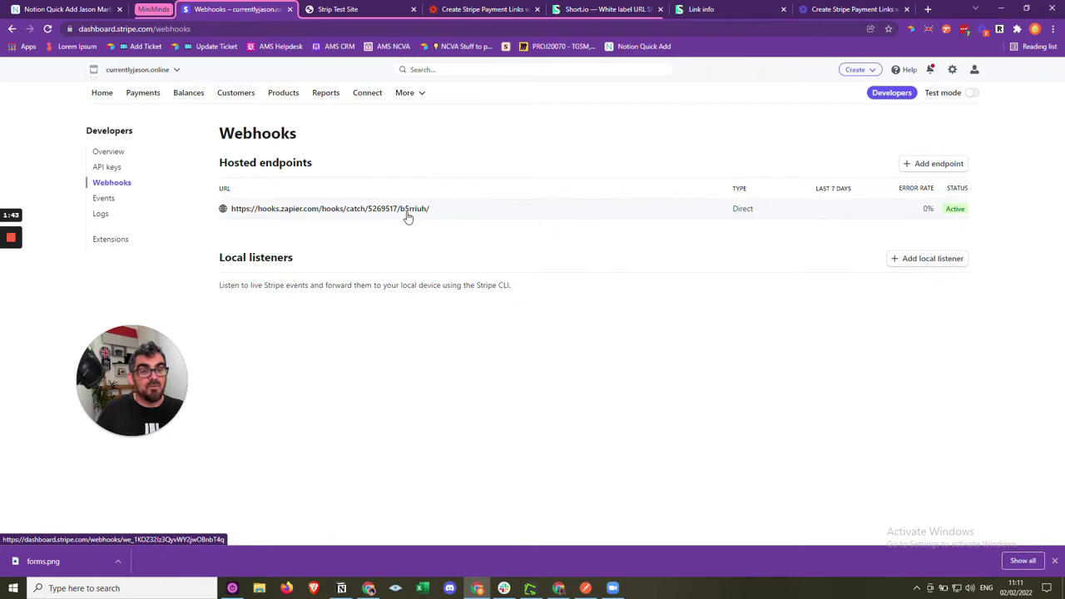
{"action": "left_click", "coordinate": [941, 169]}
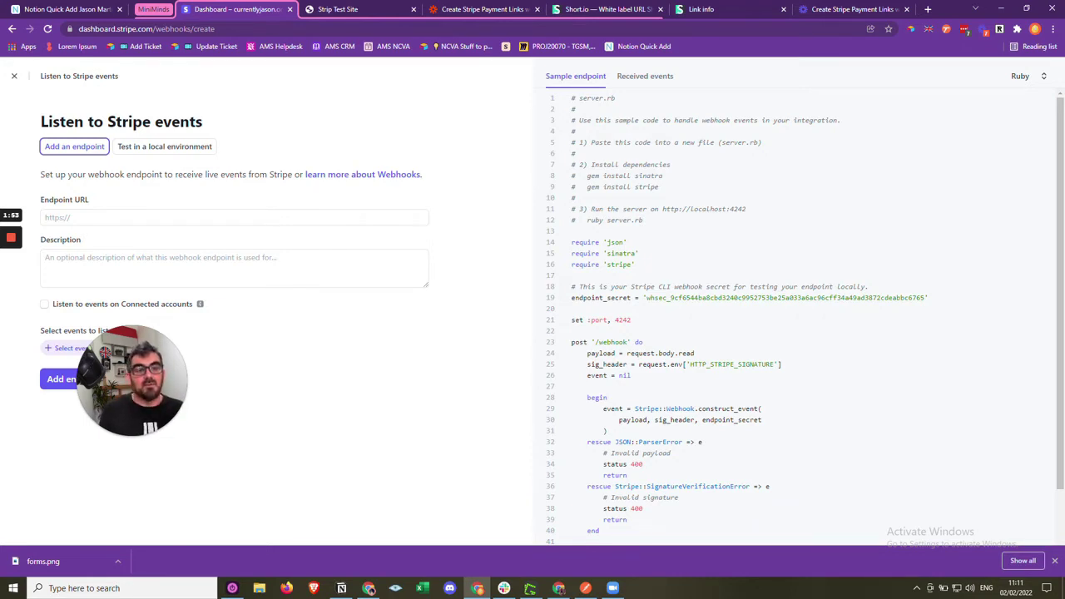
- Set the Zap trigger to Webhooks by Zapier with the Catch Hook event and continue to setup
{"action": "left_click", "coordinate": [465, 7]}
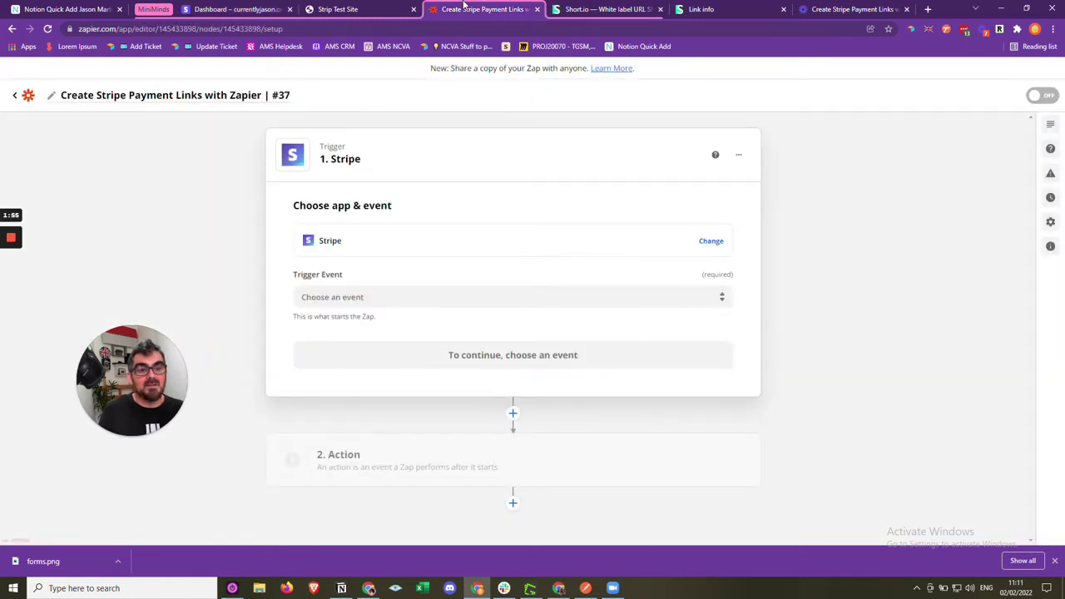
{"action": "left_click", "coordinate": [394, 249]}
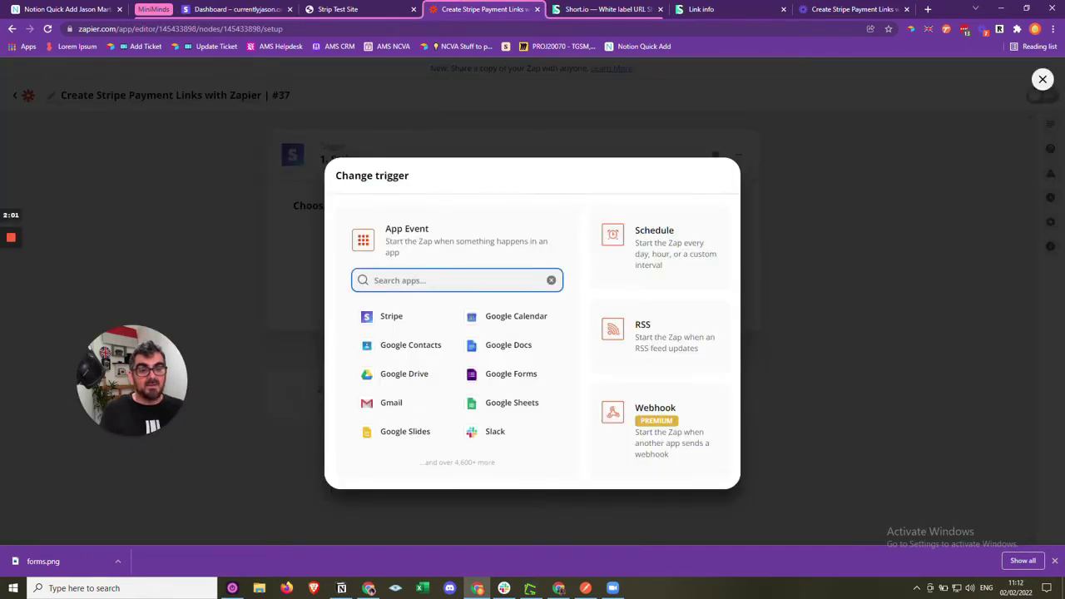
{"action": "type", "text": "web"}
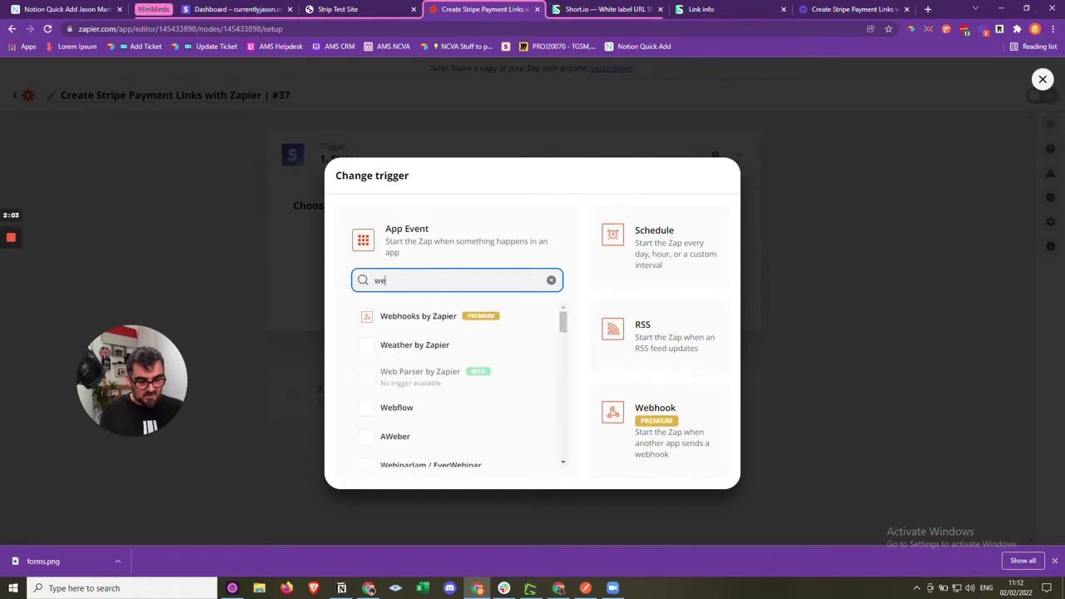
{"action": "left_click", "coordinate": [420, 321]}
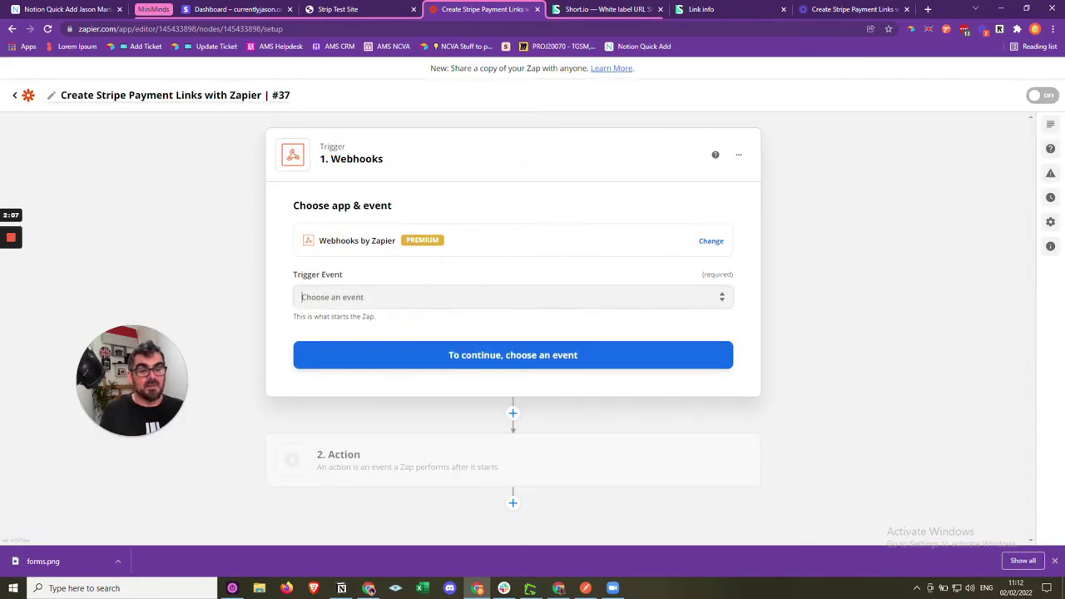
{"action": "left_click", "coordinate": [400, 300]}
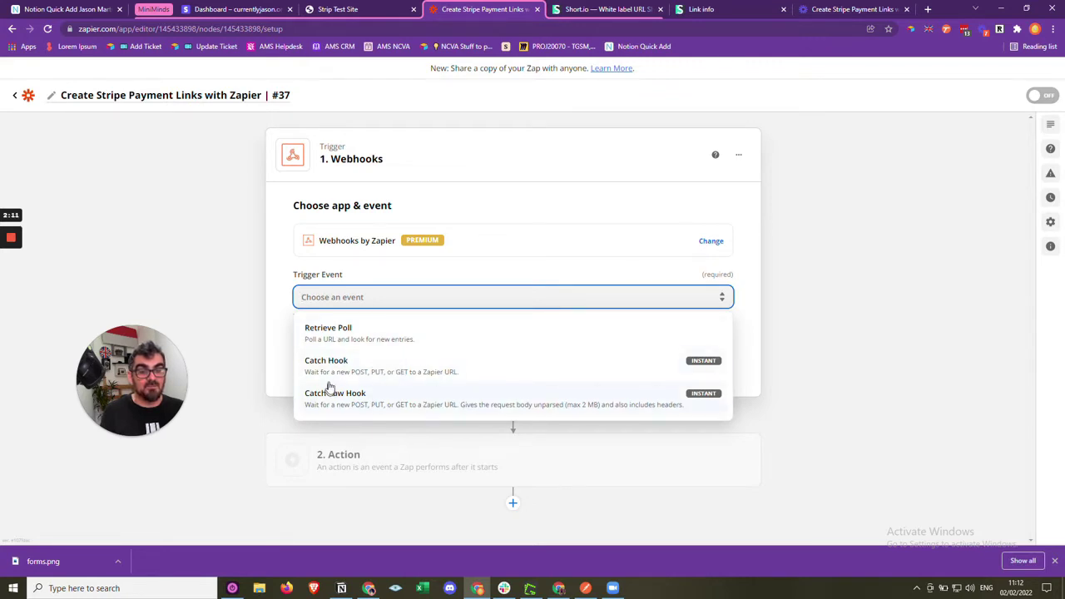
{"action": "left_click", "coordinate": [447, 372]}
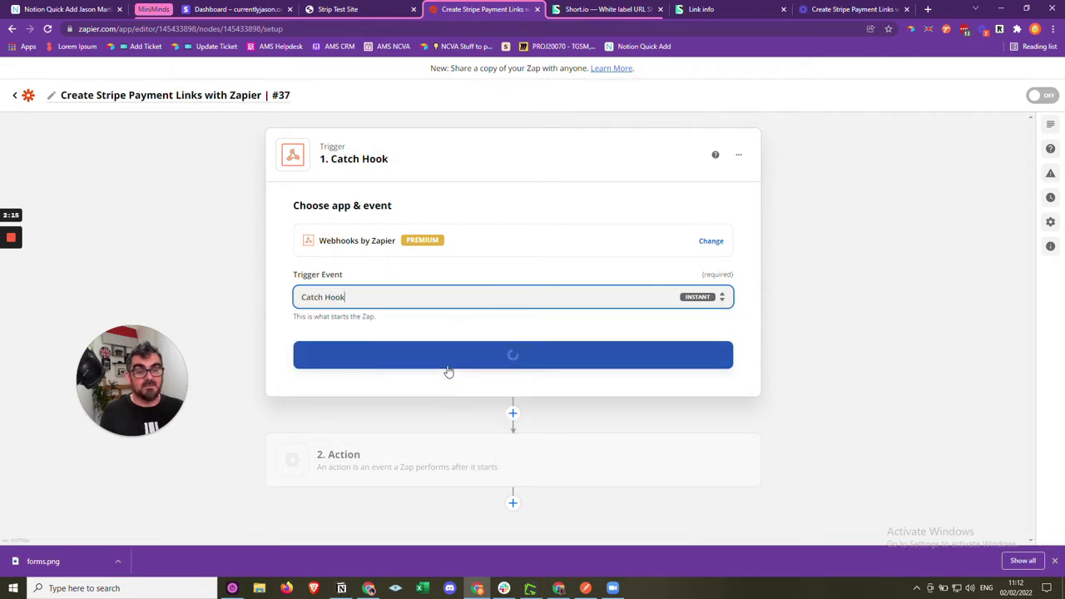
{"action": "left_click", "coordinate": [490, 358]}
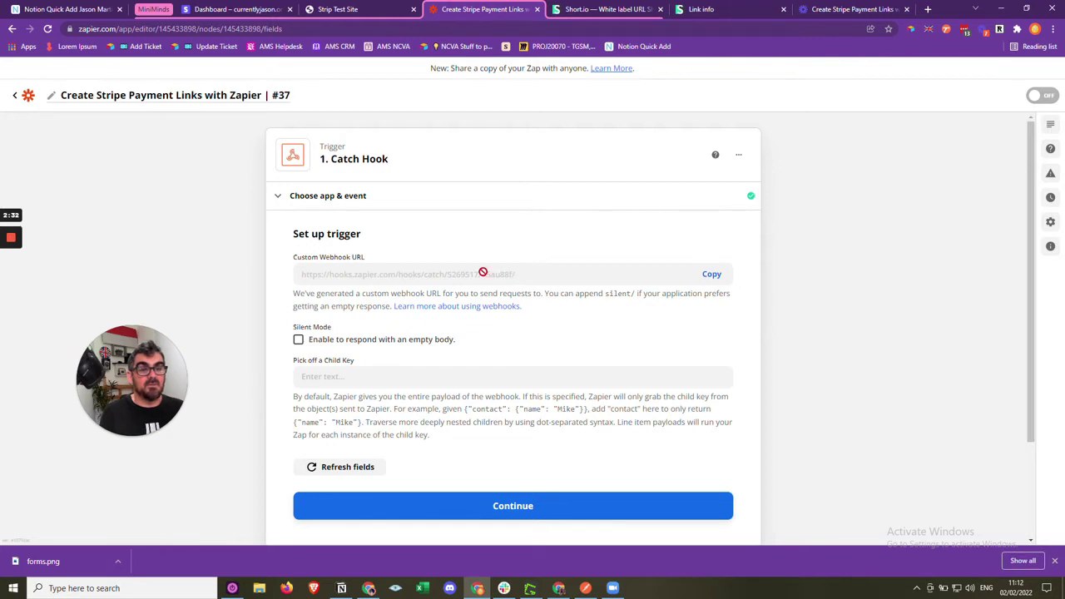
- Paste Zapier's custom webhook URL into the Stripe endpoint's Endpoint URL field
{"action": "left_click", "coordinate": [713, 276]}
{"action": "left_click", "coordinate": [337, 9]}
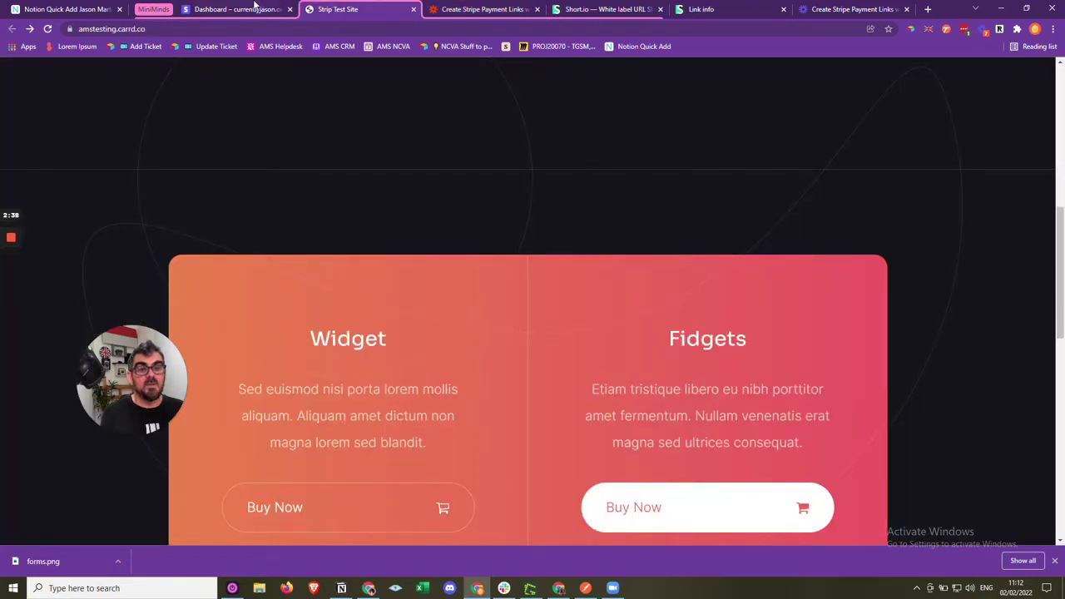
{"action": "left_click", "coordinate": [254, 7]}
{"action": "left_click", "coordinate": [97, 217]}
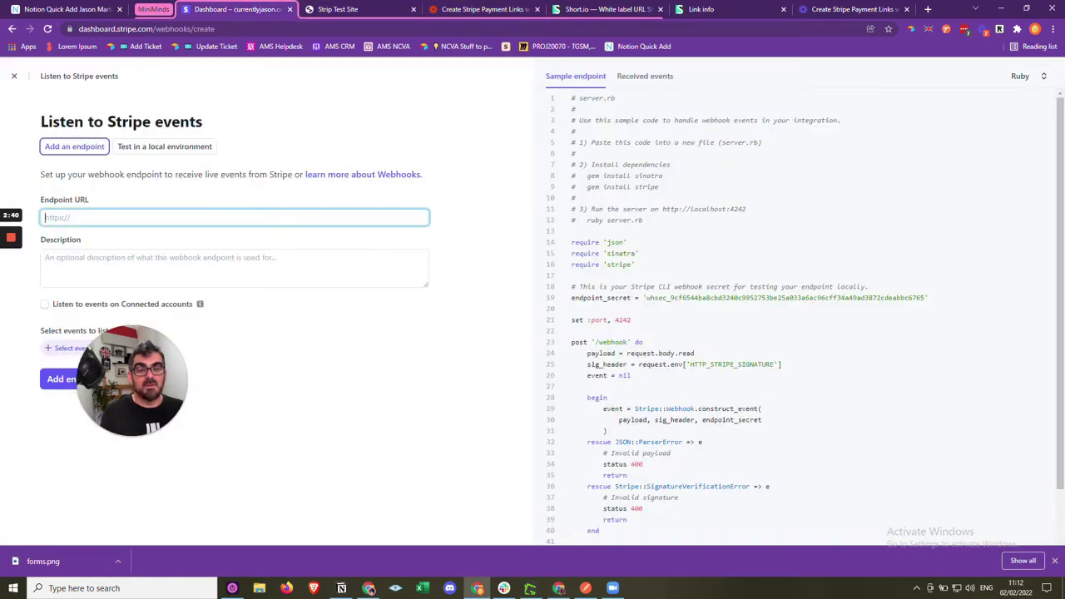
{"action": "key", "text": "ctrl+v"}
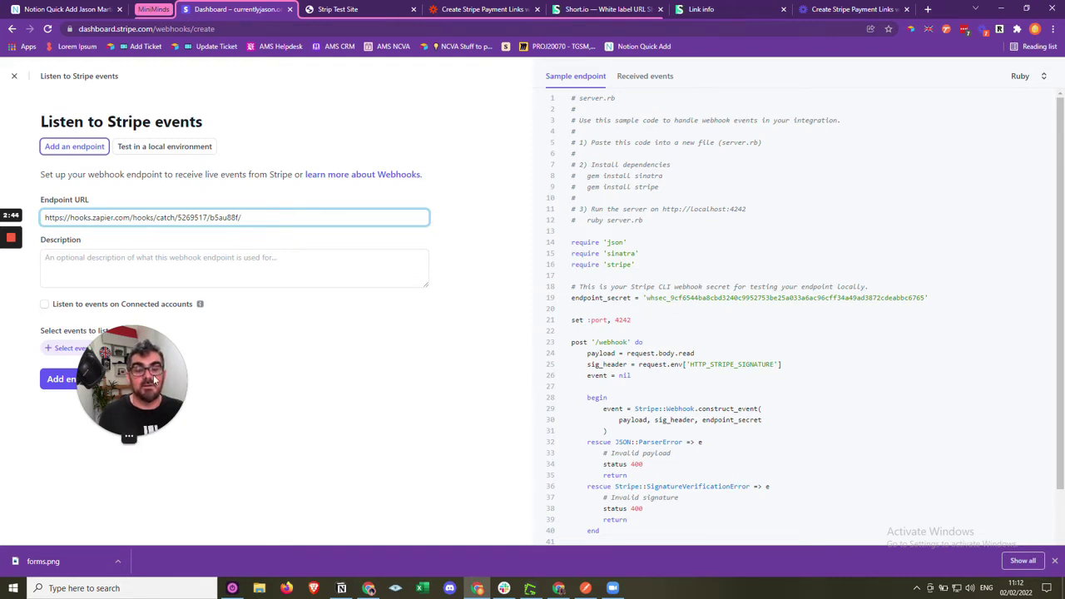
{"action": "left_click_drag", "start_coordinate": [154, 378], "coordinate": [260, 453]}
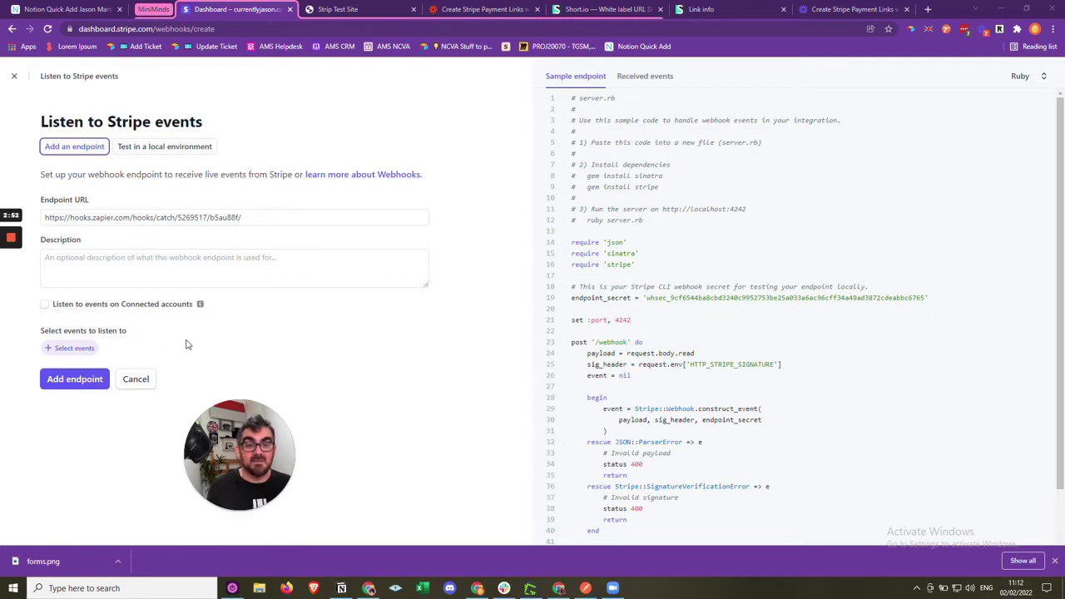
- Subscribe the endpoint to price.created only and create it
{"action": "left_click", "coordinate": [74, 350]}
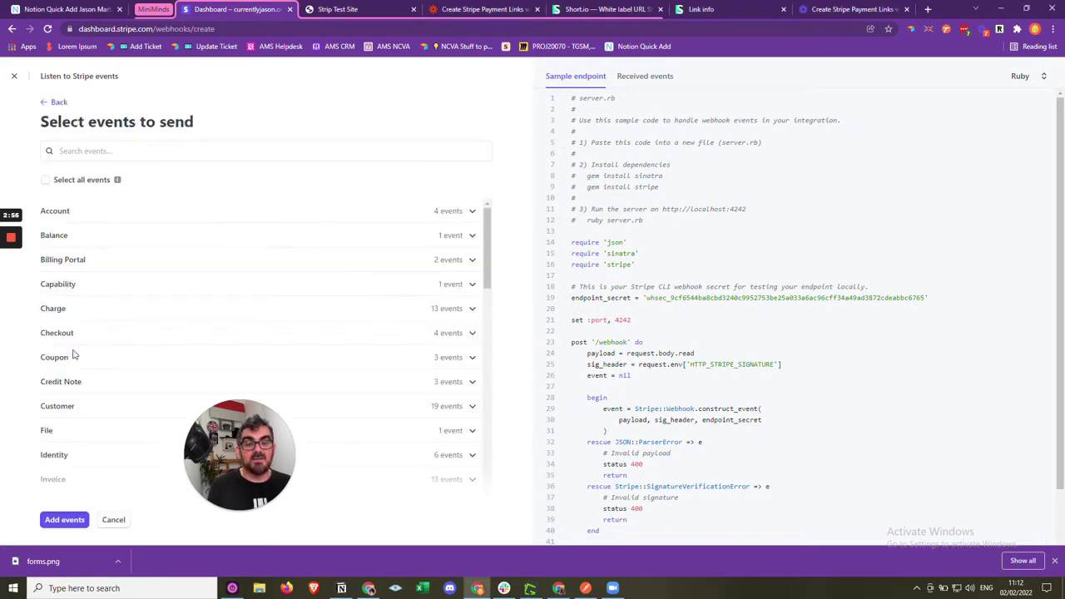
{"action": "left_click", "coordinate": [108, 150]}
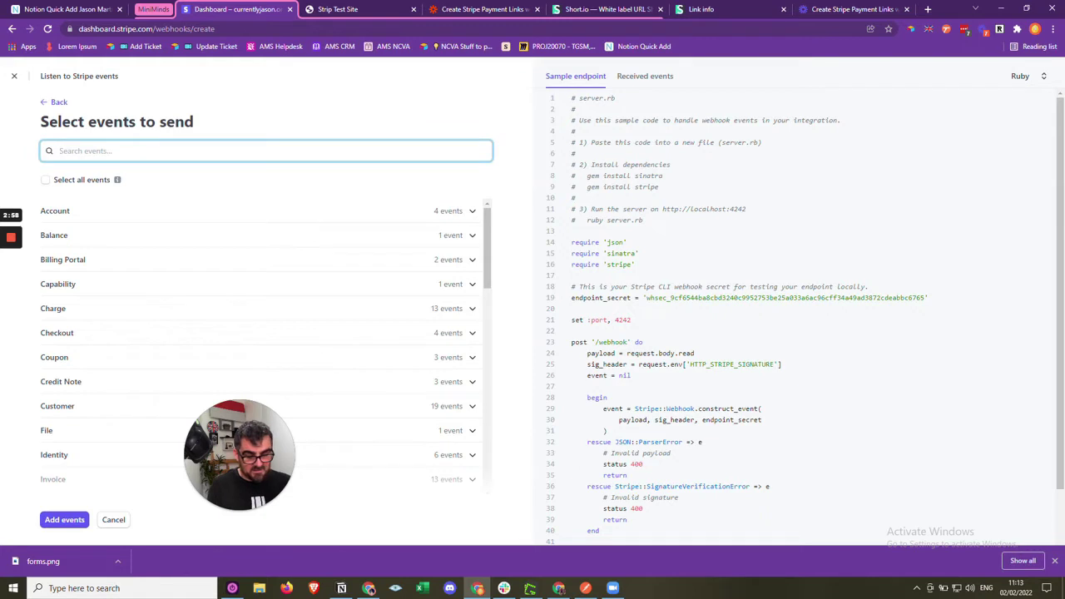
{"action": "type", "text": "price"}
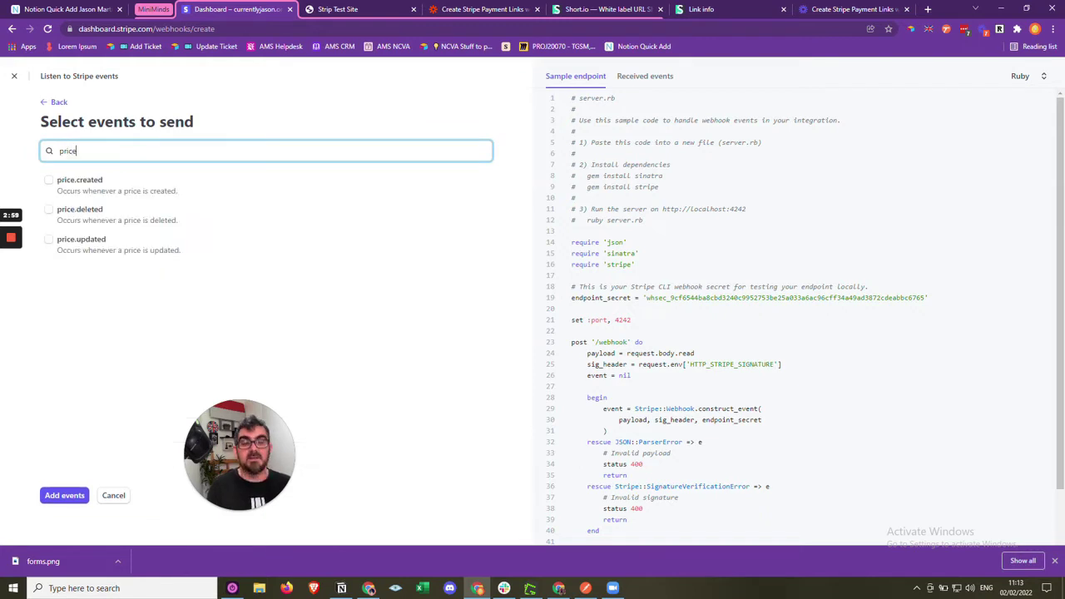
{"action": "left_click", "coordinate": [50, 182]}
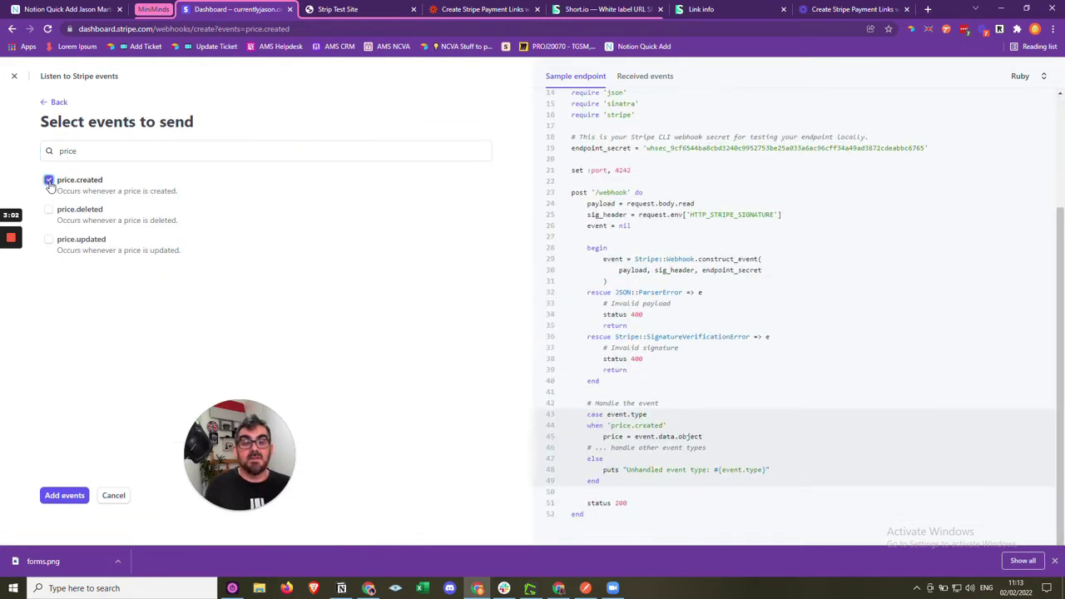
{"action": "left_click", "coordinate": [70, 498]}
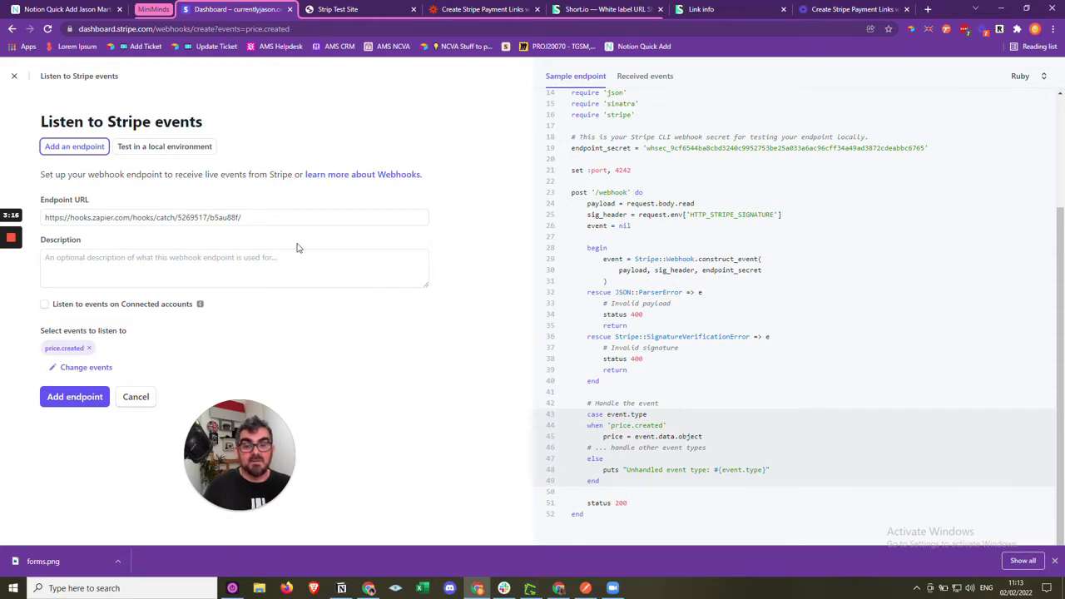
{"action": "left_click", "coordinate": [77, 401]}
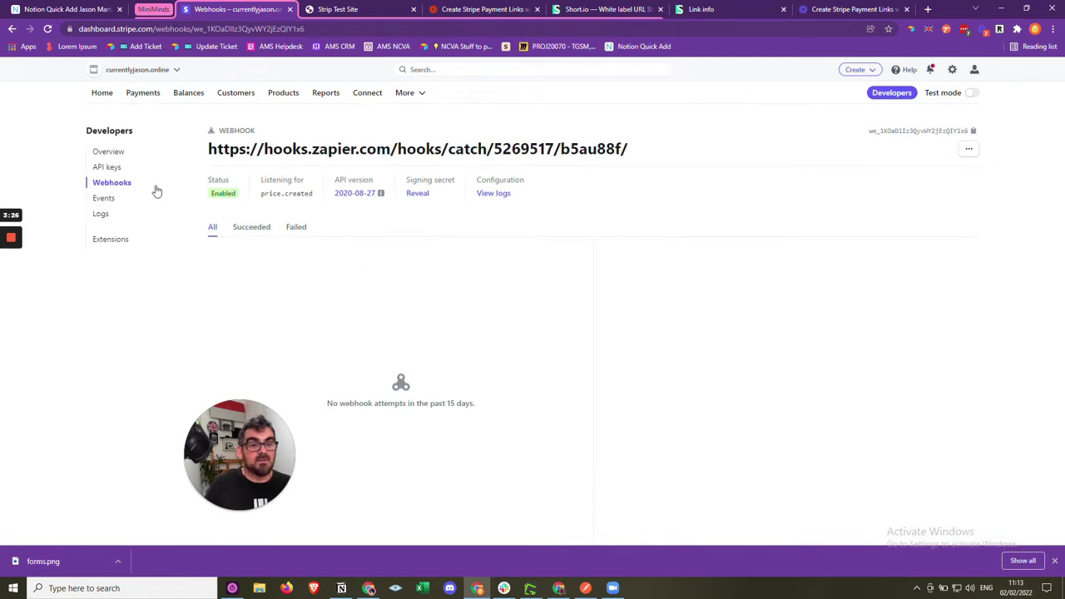
- Confirm both Zapier hook endpoints appear in Stripe's webhooks list, then return to the Catch Hook setup
{"action": "left_click", "coordinate": [116, 182]}
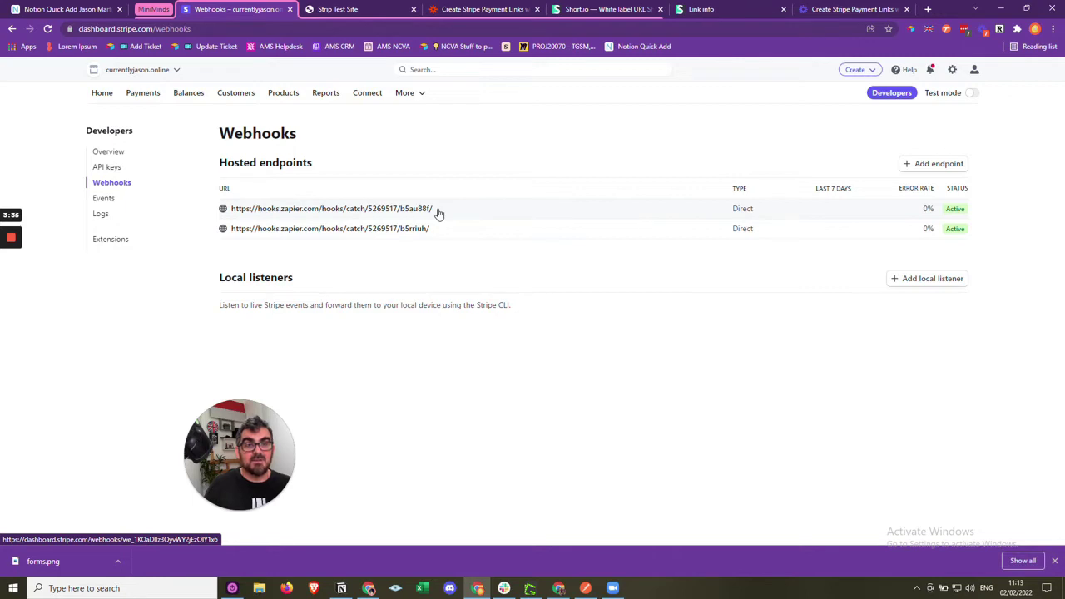
{"action": "left_click", "coordinate": [461, 8]}
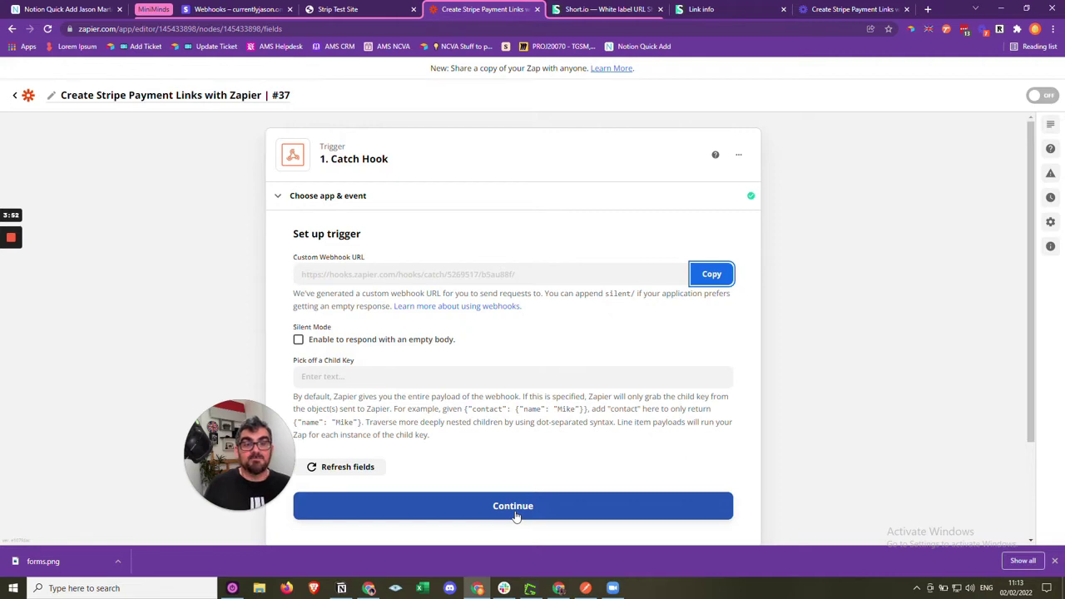
- Continue the Catch Hook trigger to its test step, then switch back toward the Stripe tab
{"action": "mouse_move", "coordinate": [13, 239]}
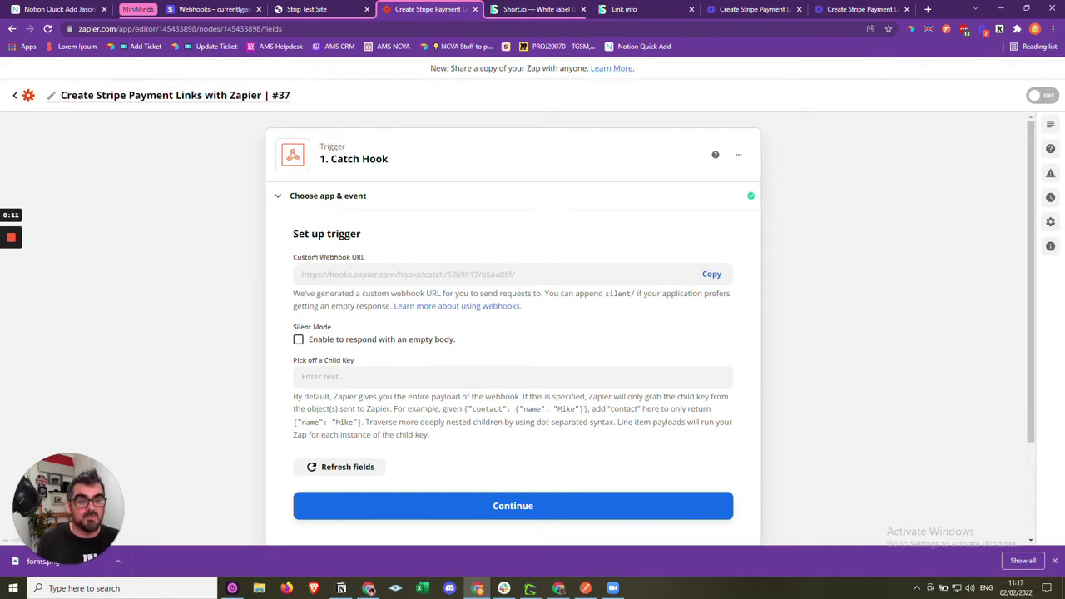
{"action": "left_click", "coordinate": [504, 504]}
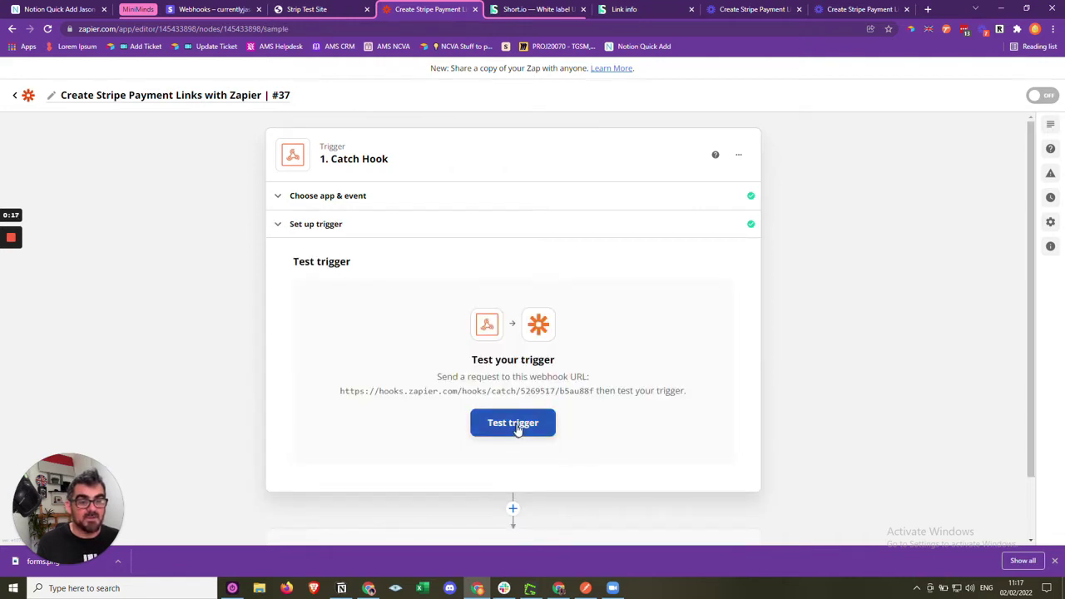
{"action": "key", "text": "ctrl+shift+Tab"}
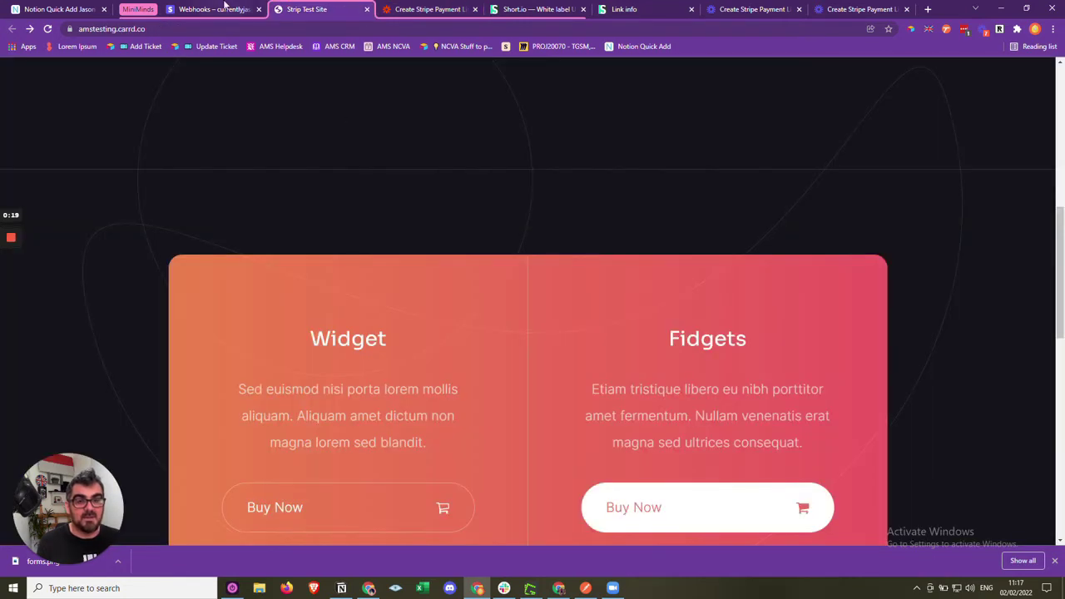
{"action": "key", "text": "ctrl+shift+Tab"}
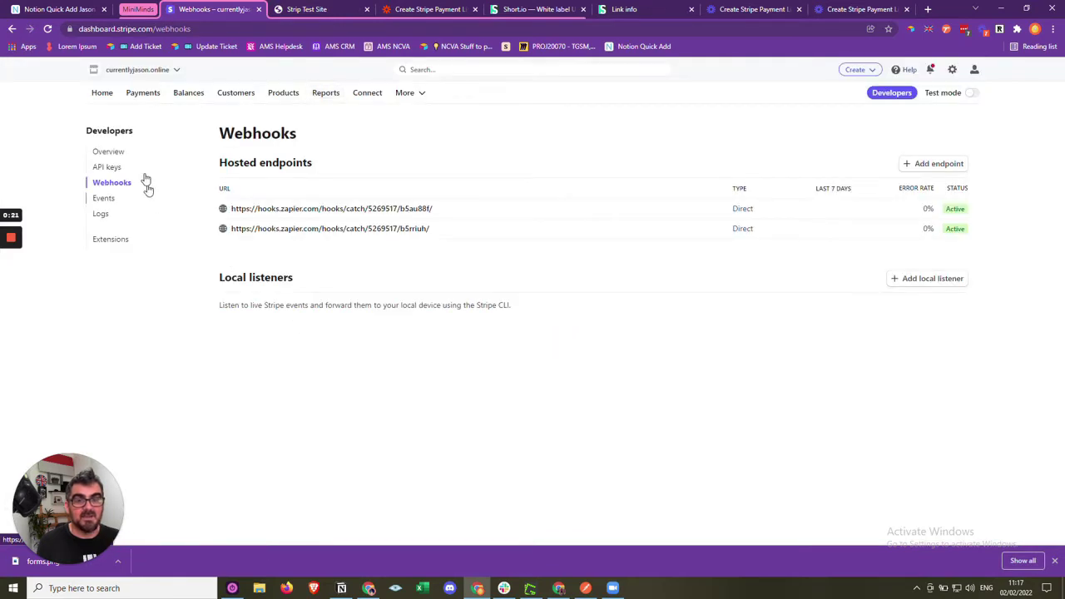
- Add a one-time 45.00 GBP price to the Fidgets product
{"action": "left_click", "coordinate": [282, 93]}
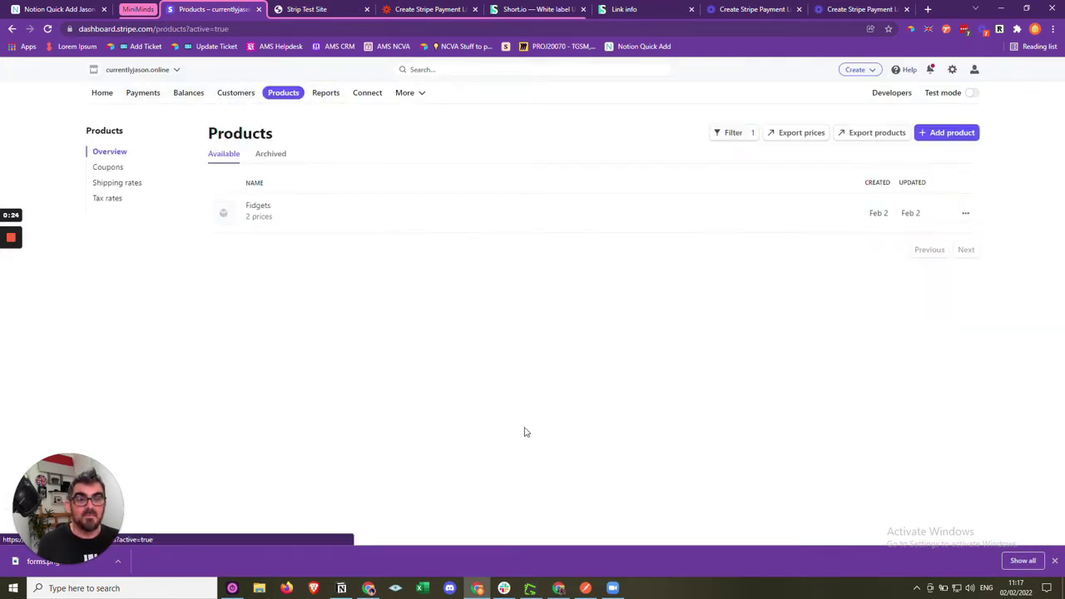
{"action": "left_click", "coordinate": [299, 214]}
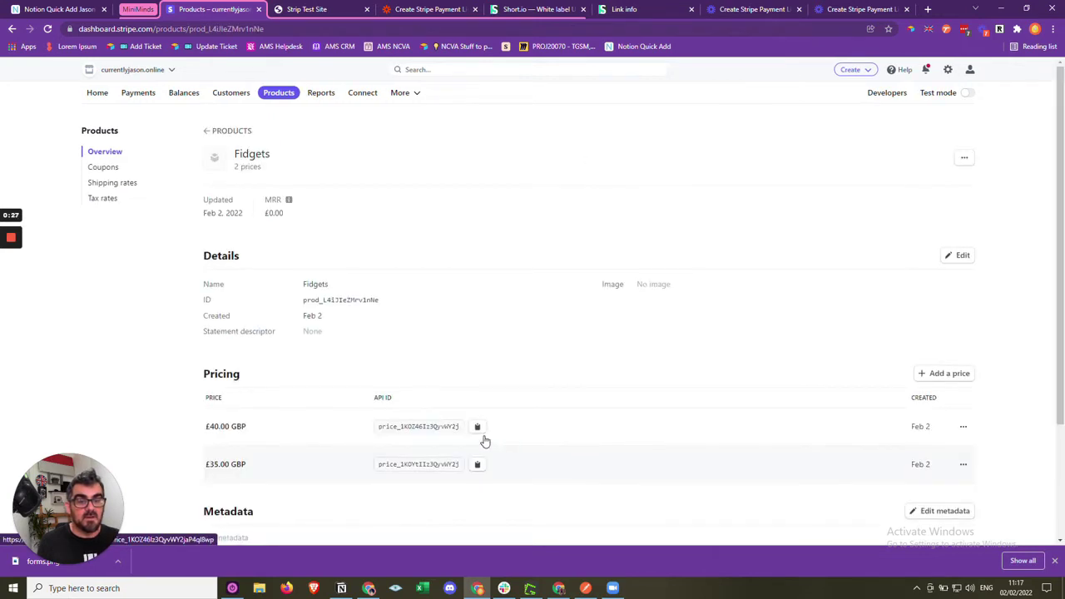
{"action": "left_click", "coordinate": [932, 379]}
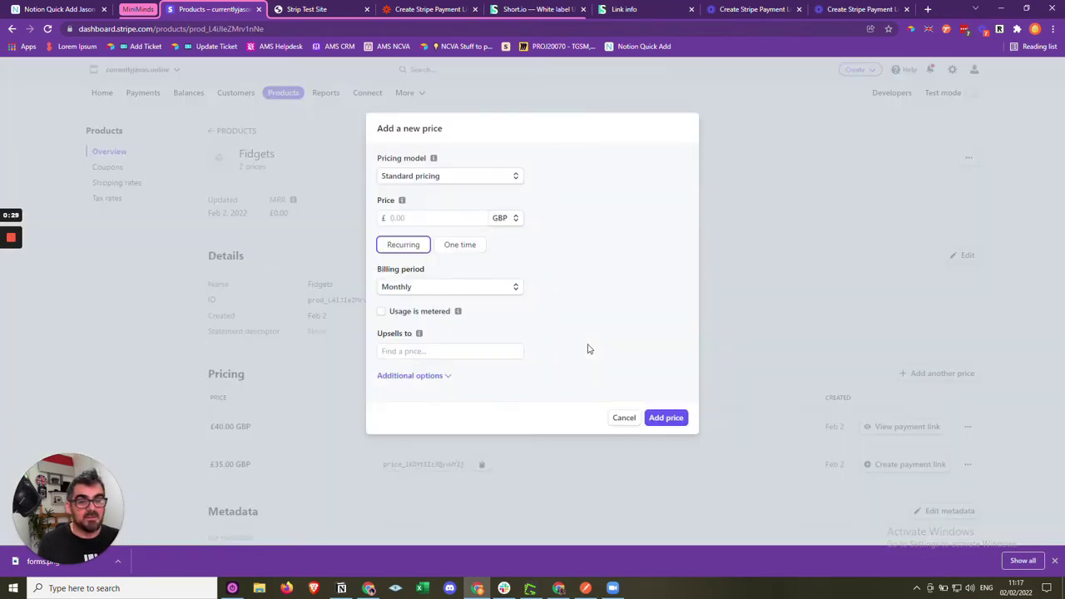
{"action": "left_click", "coordinate": [432, 218]}
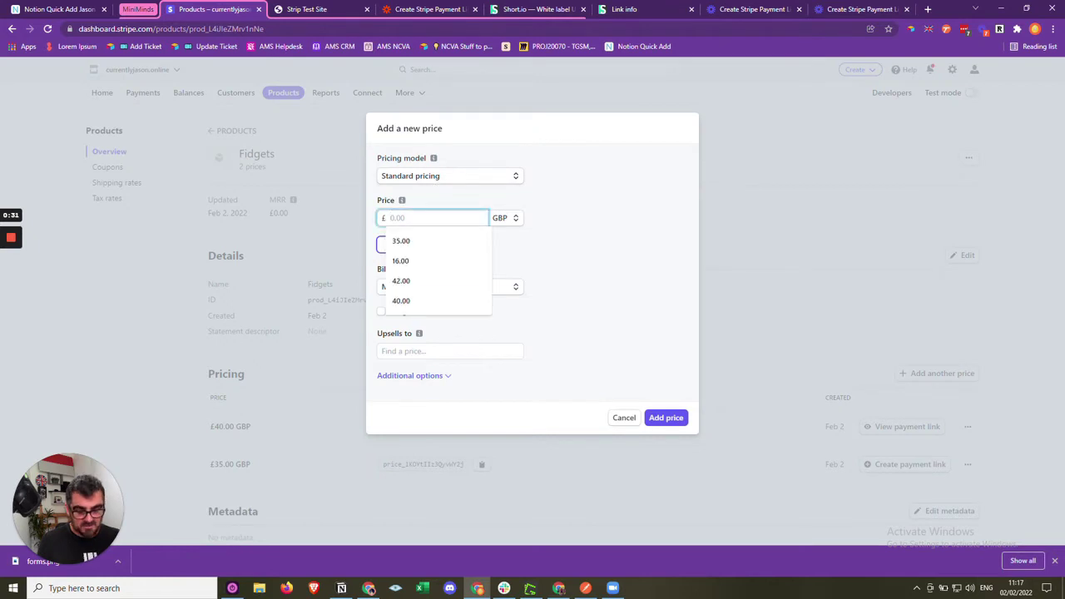
{"action": "type", "text": "45"}
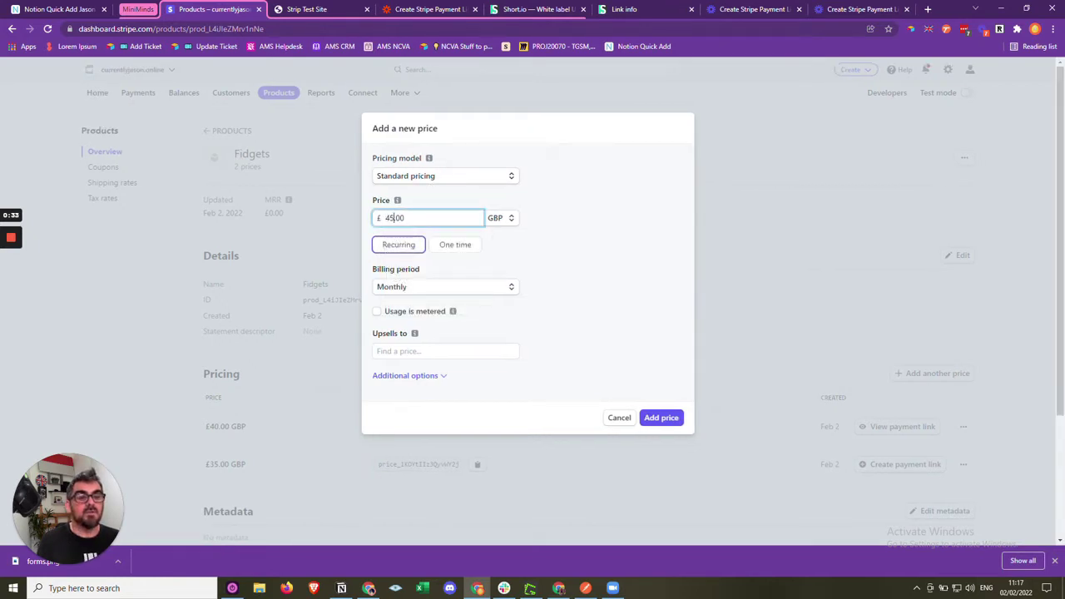
{"action": "left_click", "coordinate": [456, 246]}
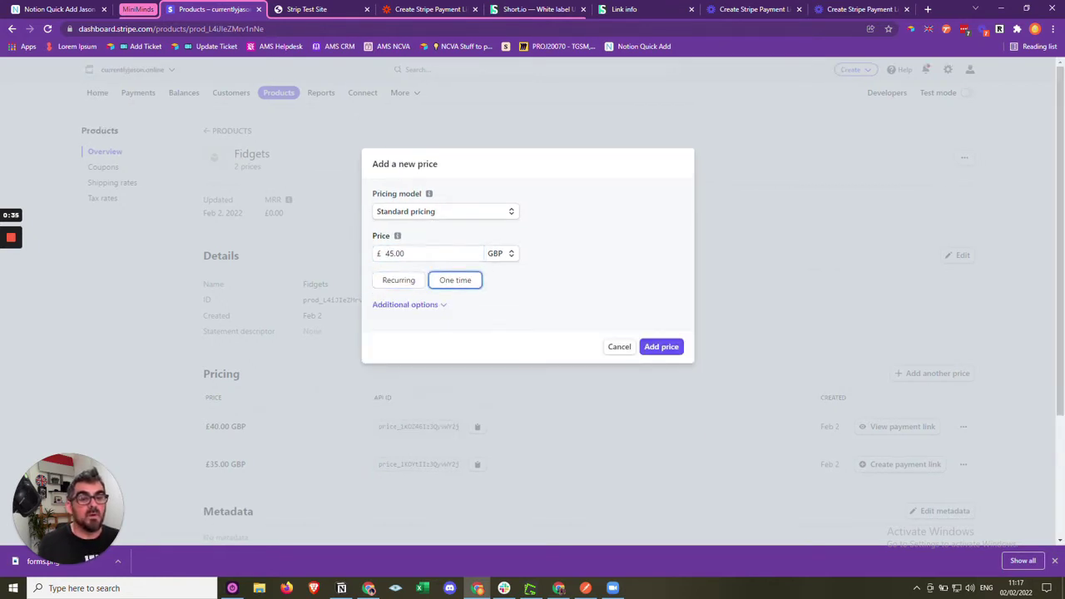
{"action": "left_click", "coordinate": [662, 347]}
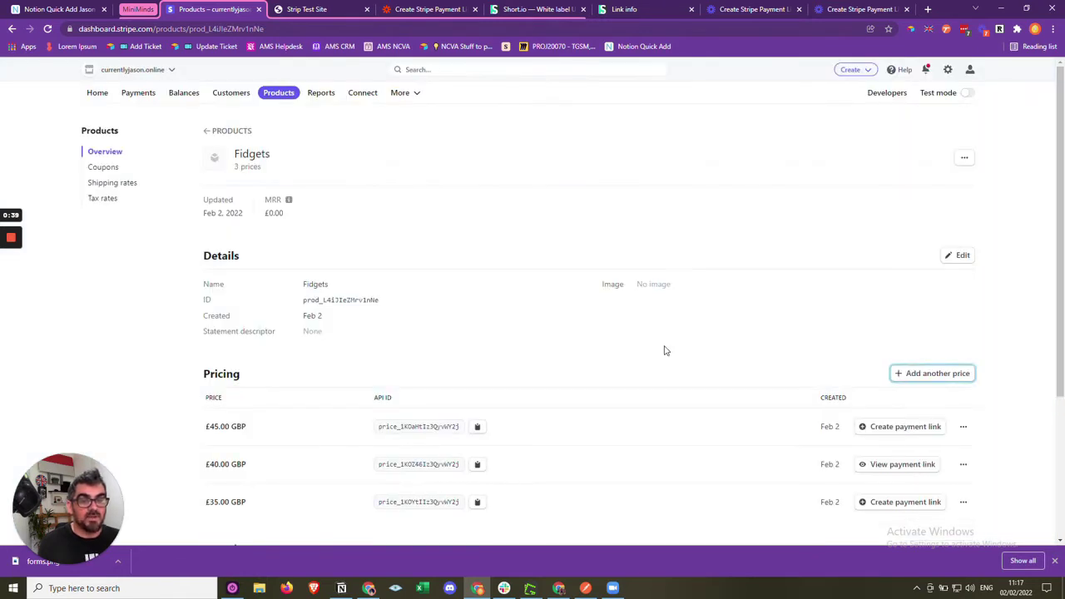
{"action": "left_click", "coordinate": [888, 94]}
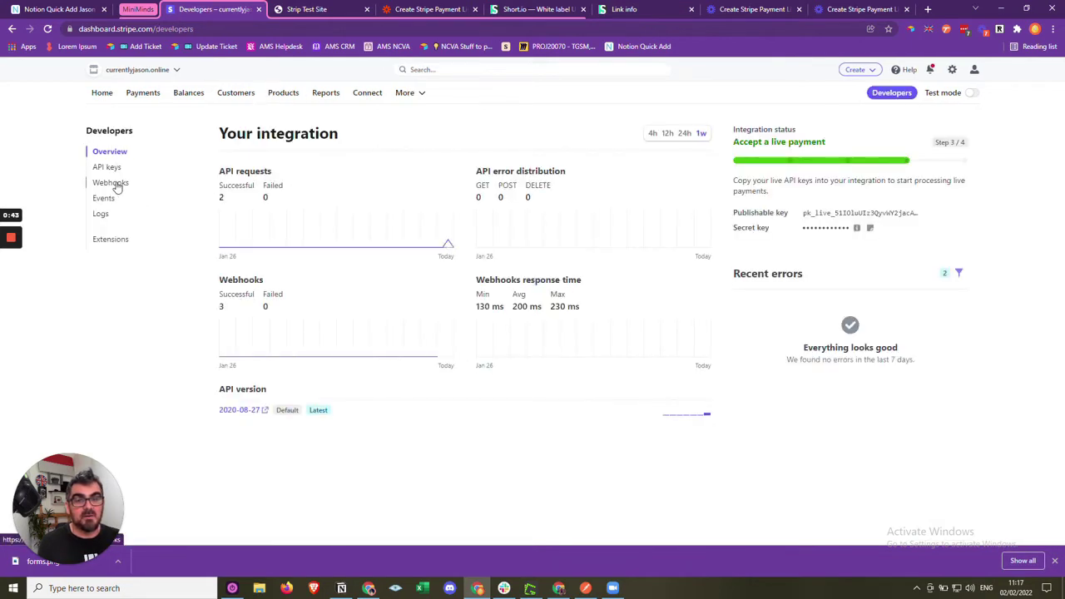
- Check Stripe's Events log for the new price, then return to the Zapier trigger test
{"action": "left_click", "coordinate": [105, 198]}
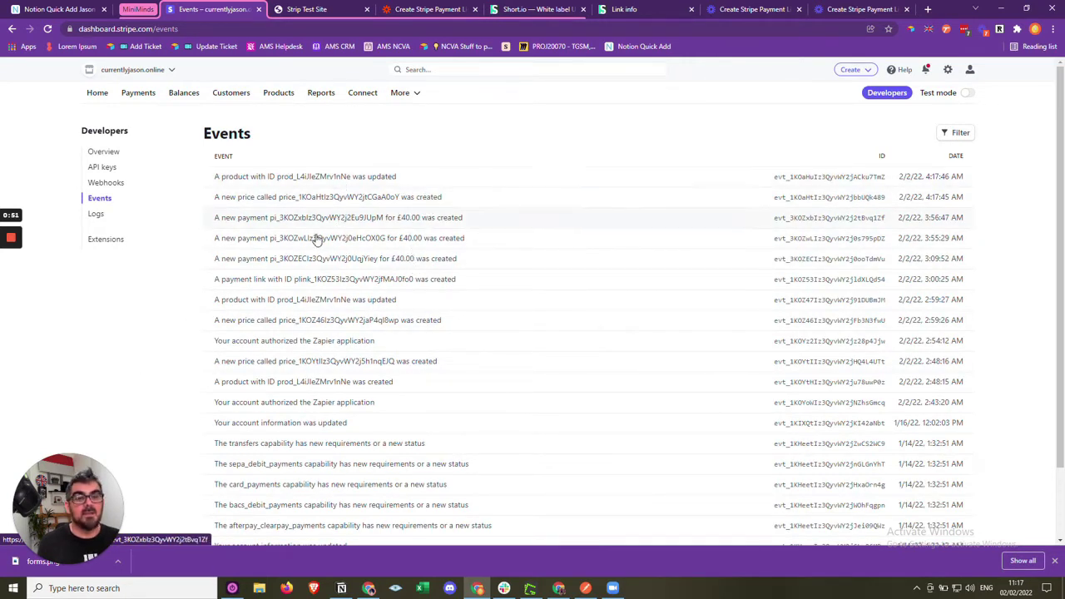
{"action": "left_click", "coordinate": [443, 8]}
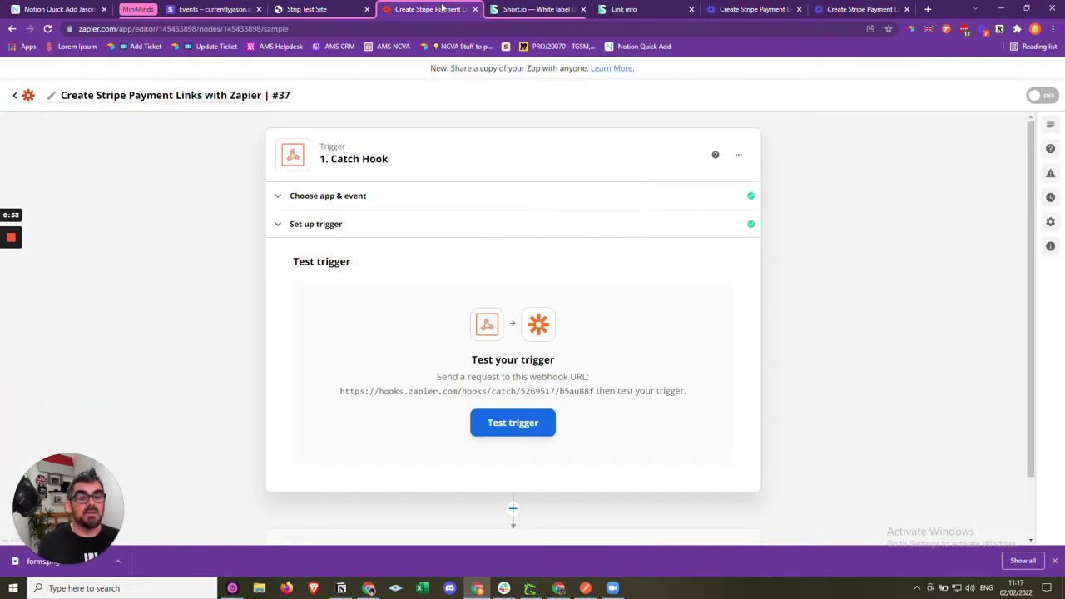
- Test the Catch Hook trigger and cross-check the request's event id against Stripe's events log
{"action": "left_click", "coordinate": [523, 426]}
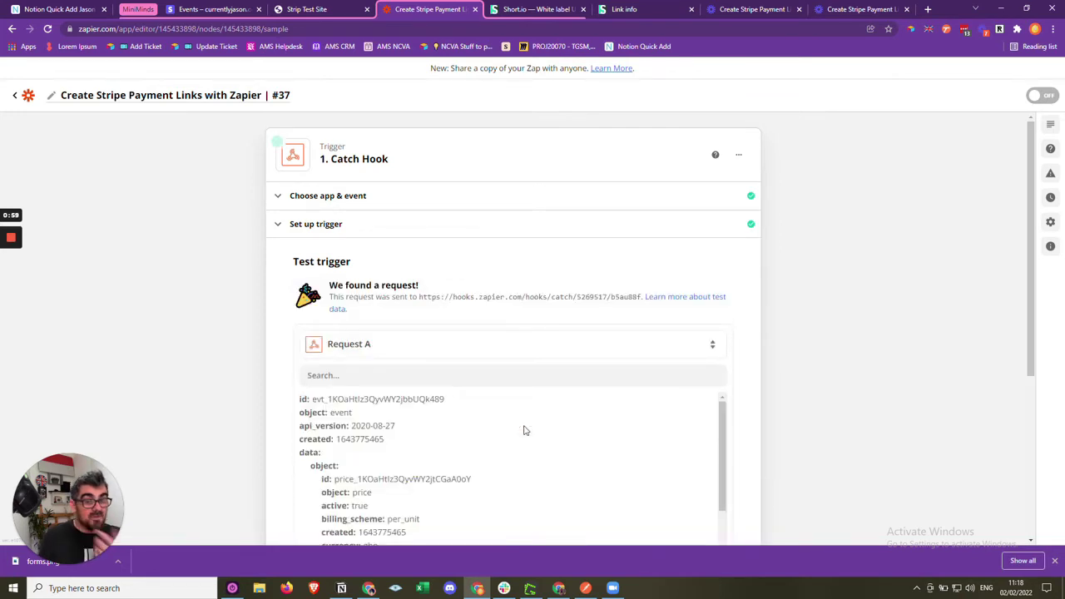
{"action": "scroll", "coordinate": [805, 378], "scroll_direction": "down", "scroll_amount": 2}
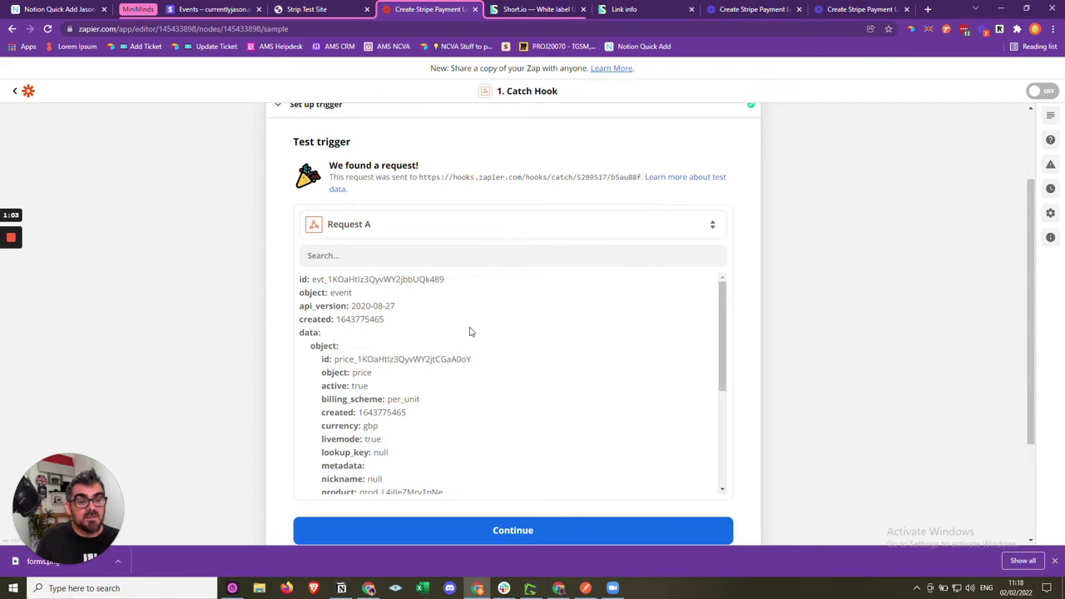
{"action": "double_click", "coordinate": [428, 281]}
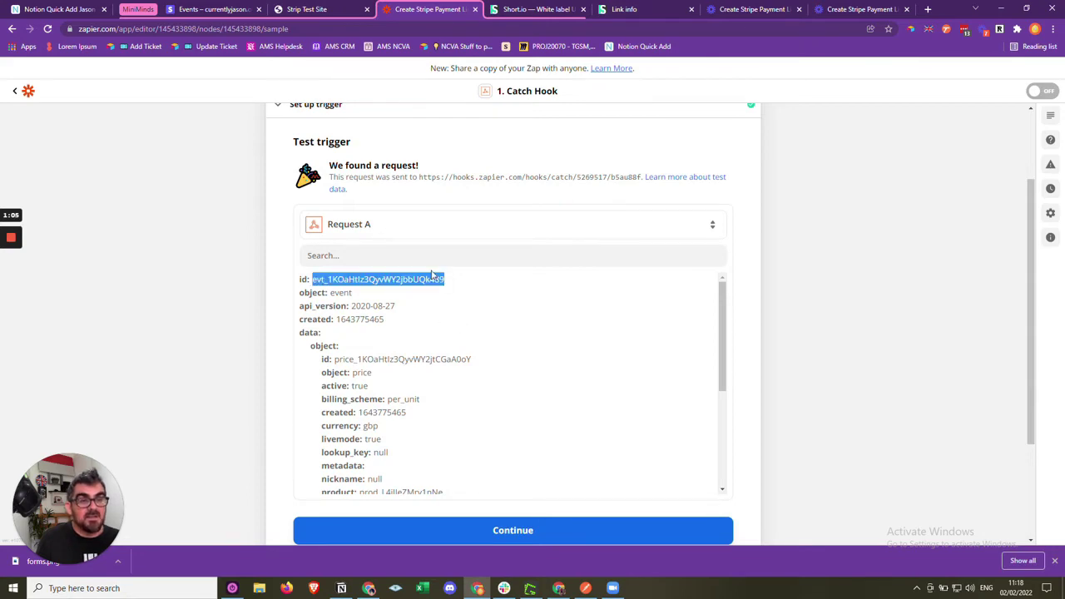
{"action": "left_click", "coordinate": [315, 10]}
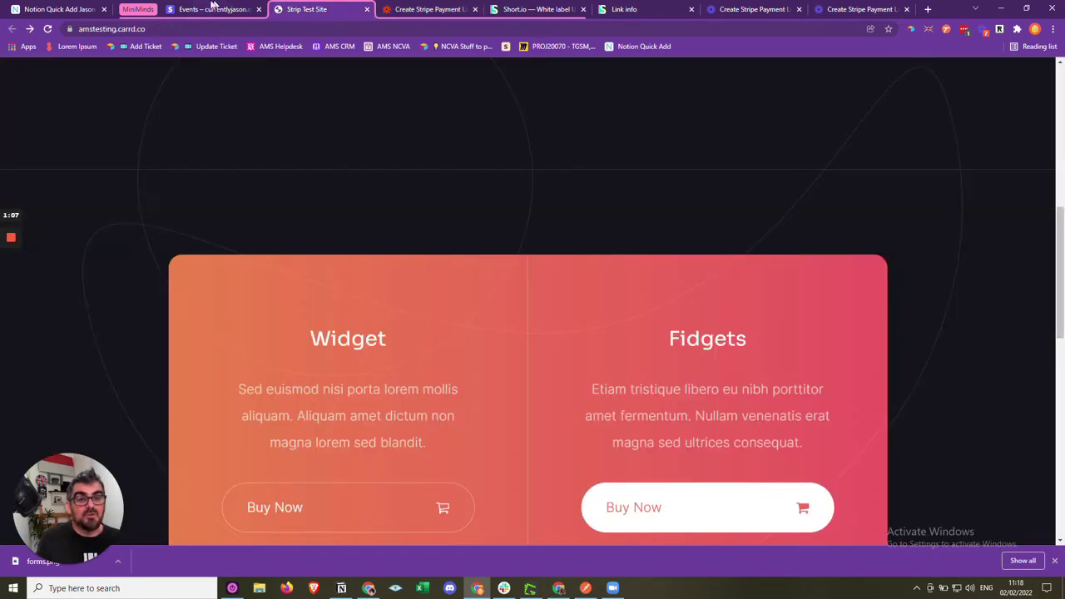
{"action": "left_click", "coordinate": [215, 9]}
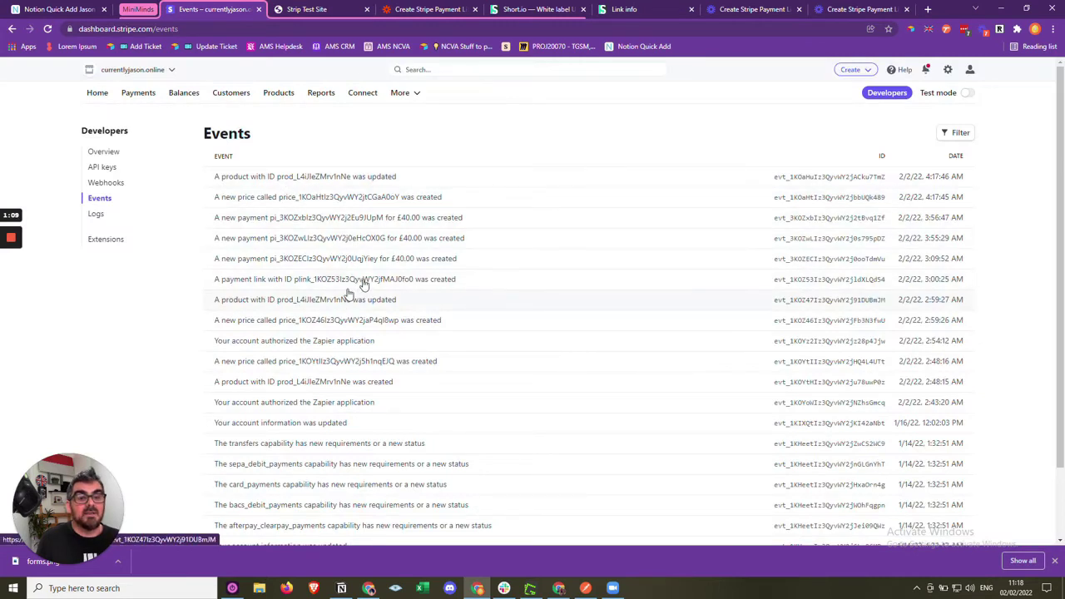
{"action": "left_click", "coordinate": [346, 9]}
{"action": "left_click", "coordinate": [441, 10]}
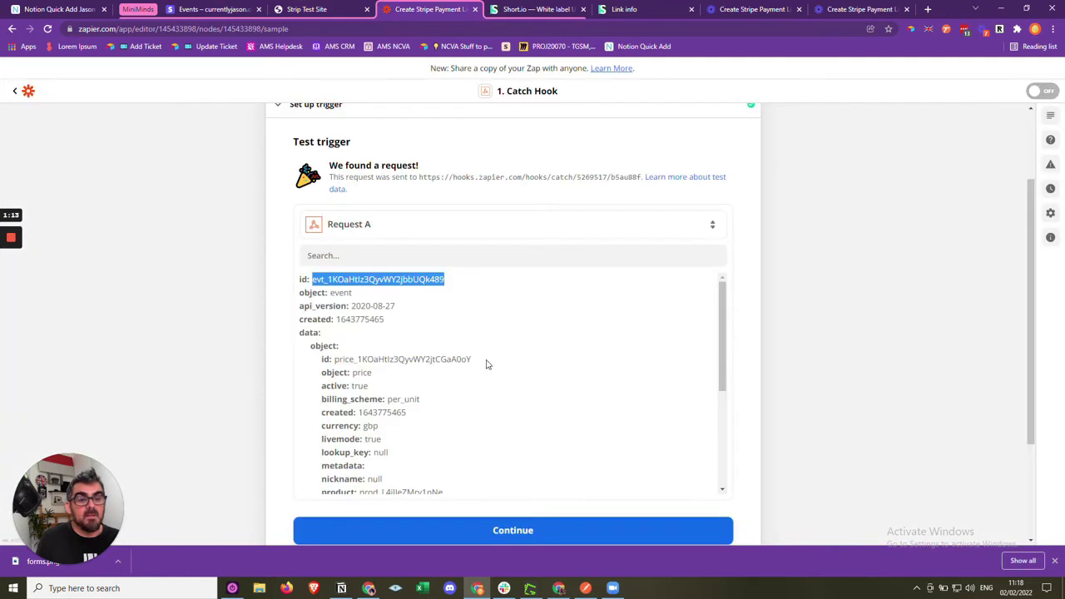
- Review the price.created request with unit_amount 4500 and accept it to continue
{"action": "left_click", "coordinate": [517, 379]}
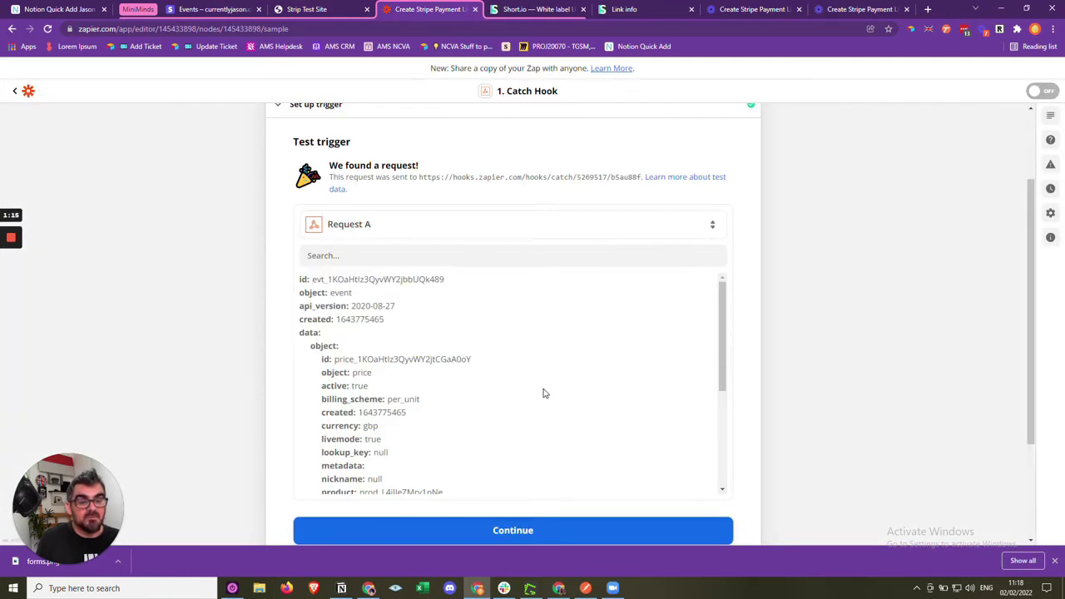
{"action": "scroll", "coordinate": [544, 393], "scroll_direction": "down", "scroll_amount": 2}
{"action": "scroll", "coordinate": [542, 396], "scroll_direction": "down", "scroll_amount": 1}
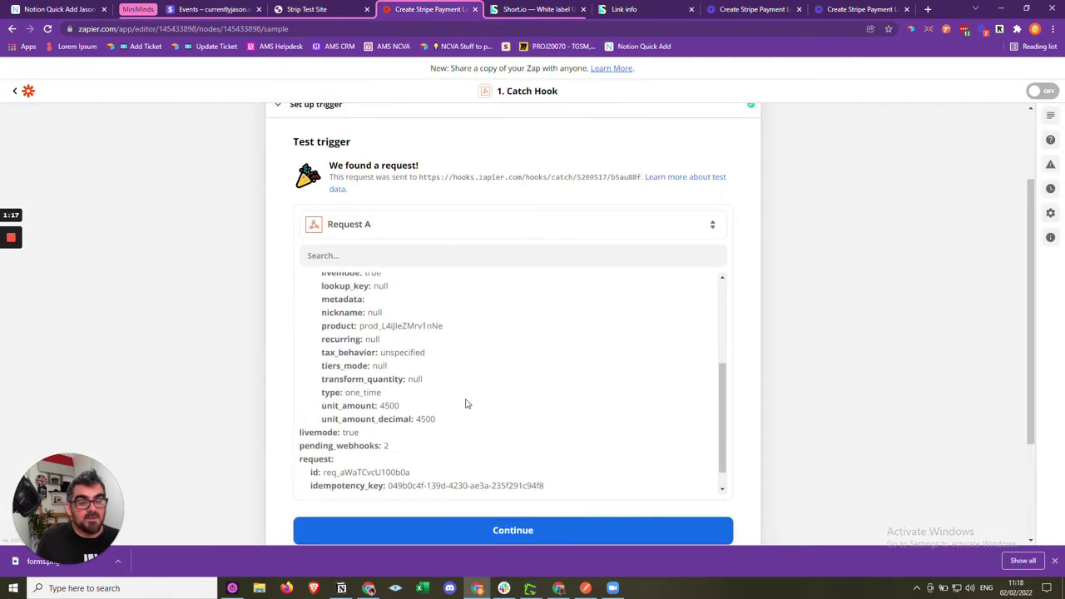
{"action": "left_click_drag", "start_coordinate": [400, 407], "coordinate": [380, 408]}
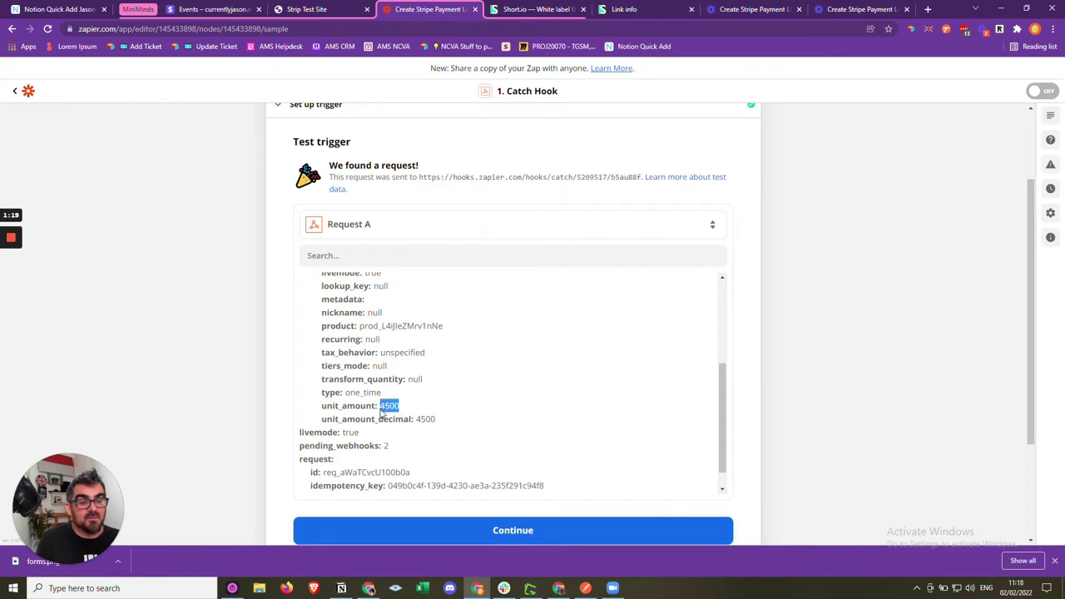
{"action": "scroll", "coordinate": [548, 423], "scroll_direction": "down", "scroll_amount": 1}
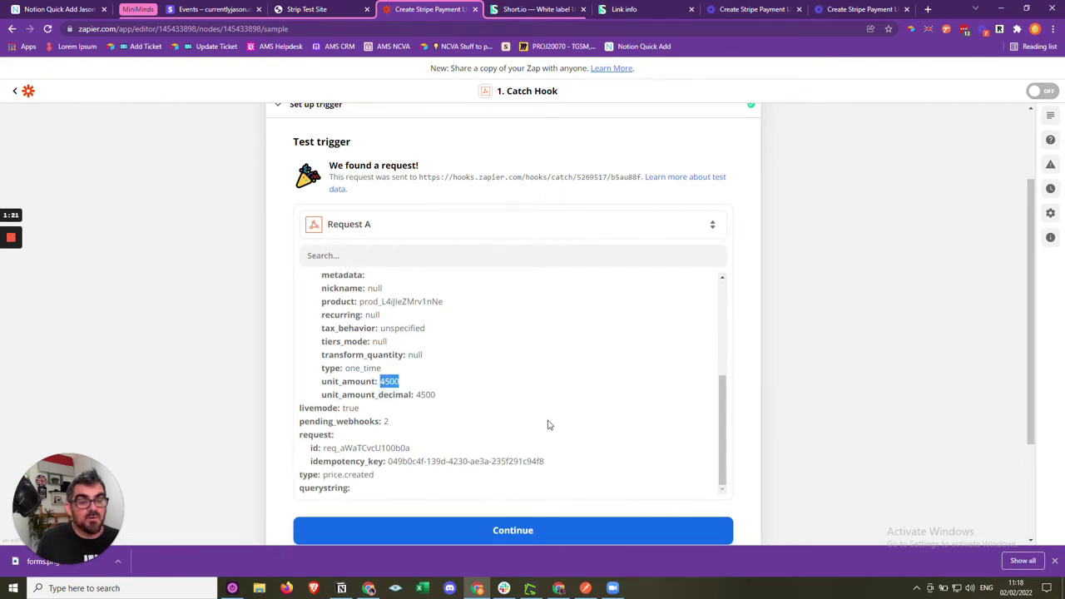
{"action": "left_click", "coordinate": [525, 534]}
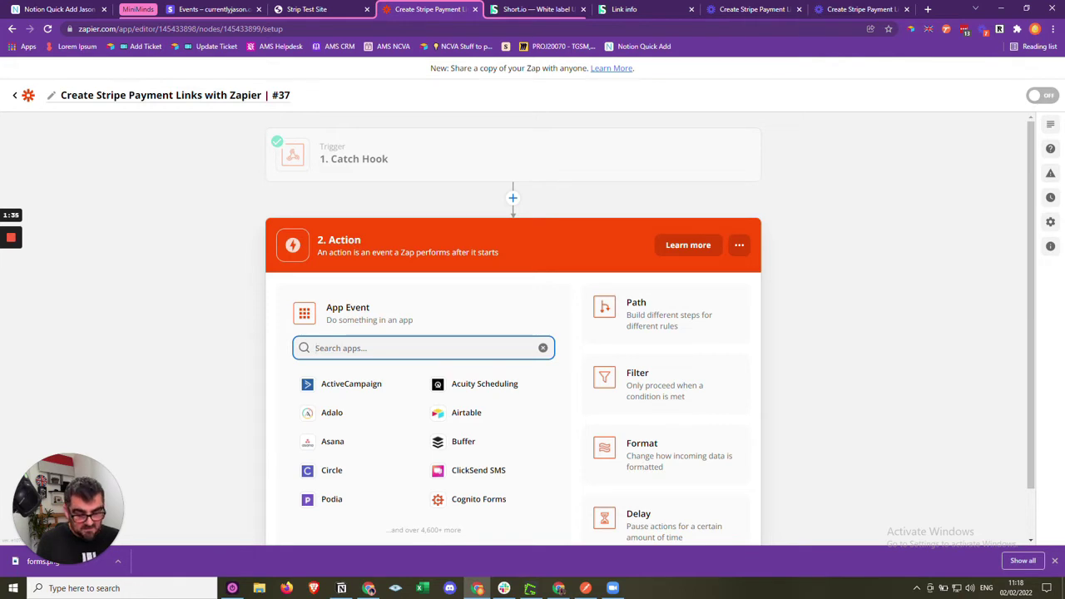
- Choose Stripe (Beta) as the action app with Create Payment Link as its event
{"action": "type", "text": "stripe"}
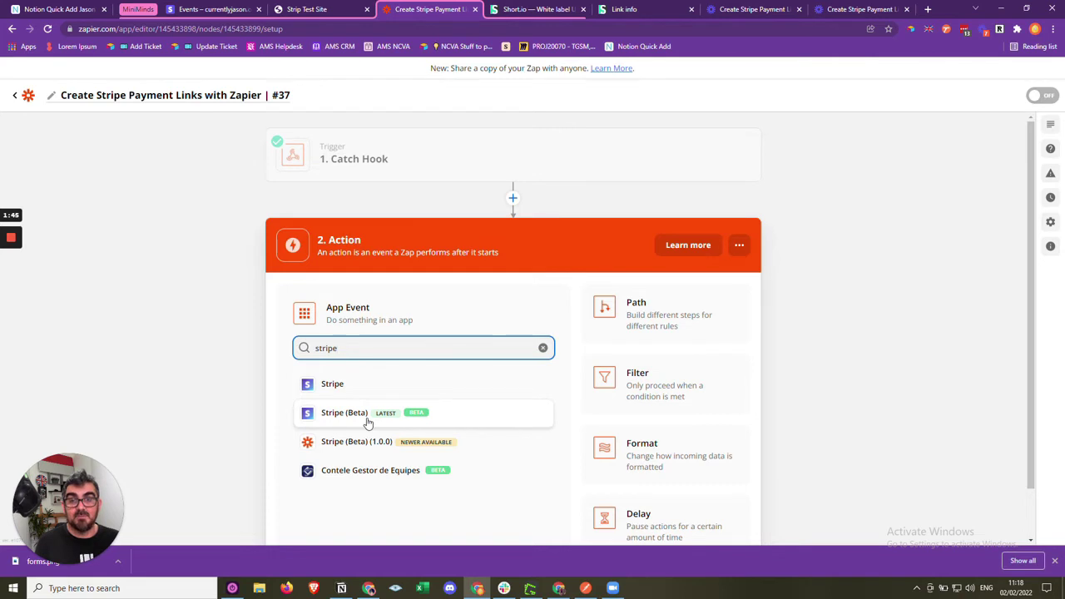
{"action": "left_click", "coordinate": [368, 423]}
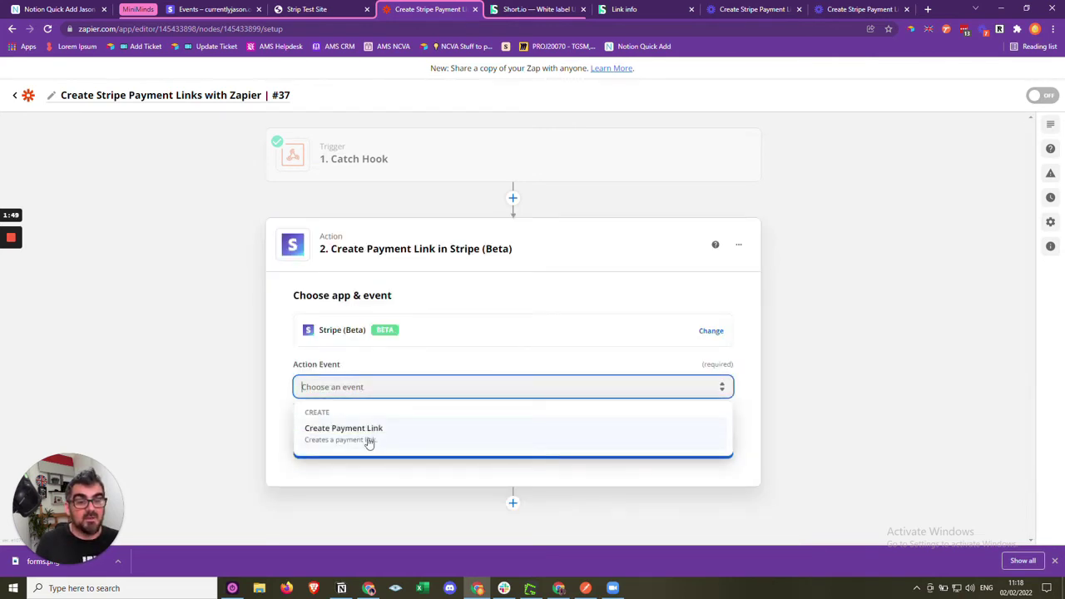
{"action": "left_click", "coordinate": [369, 442]}
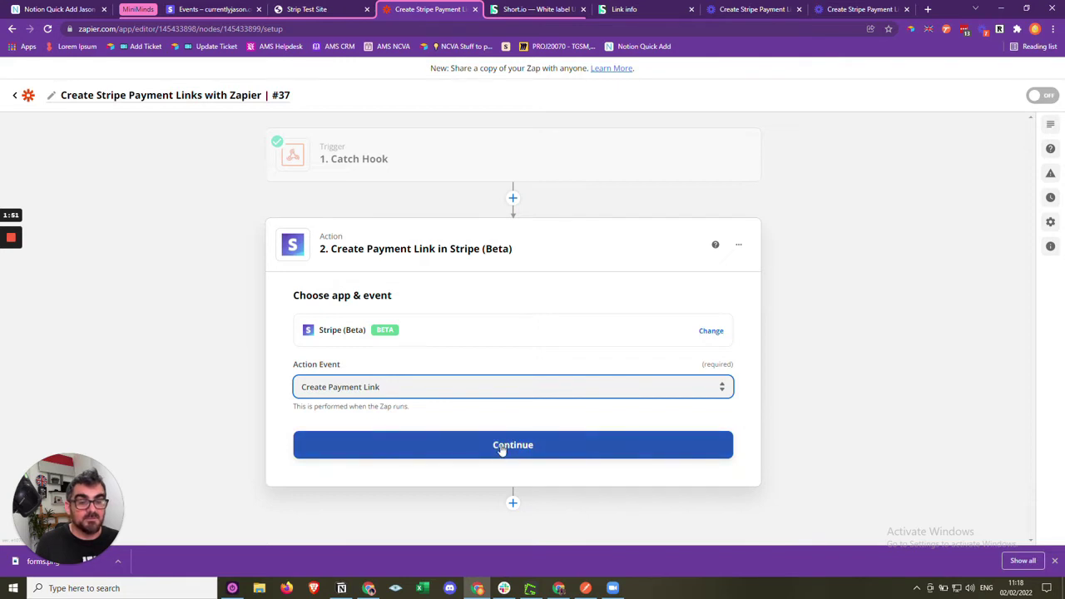
{"action": "left_click", "coordinate": [502, 448]}
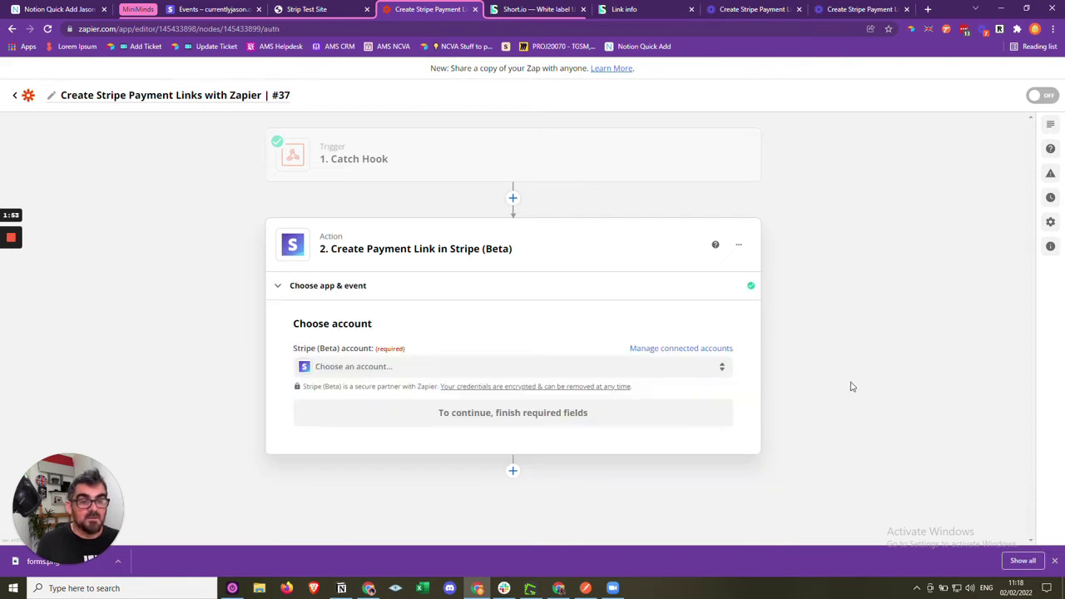
- Connect the LIVE ENV Stripe (Beta) account to the payment link action and continue
{"action": "left_click", "coordinate": [395, 370]}
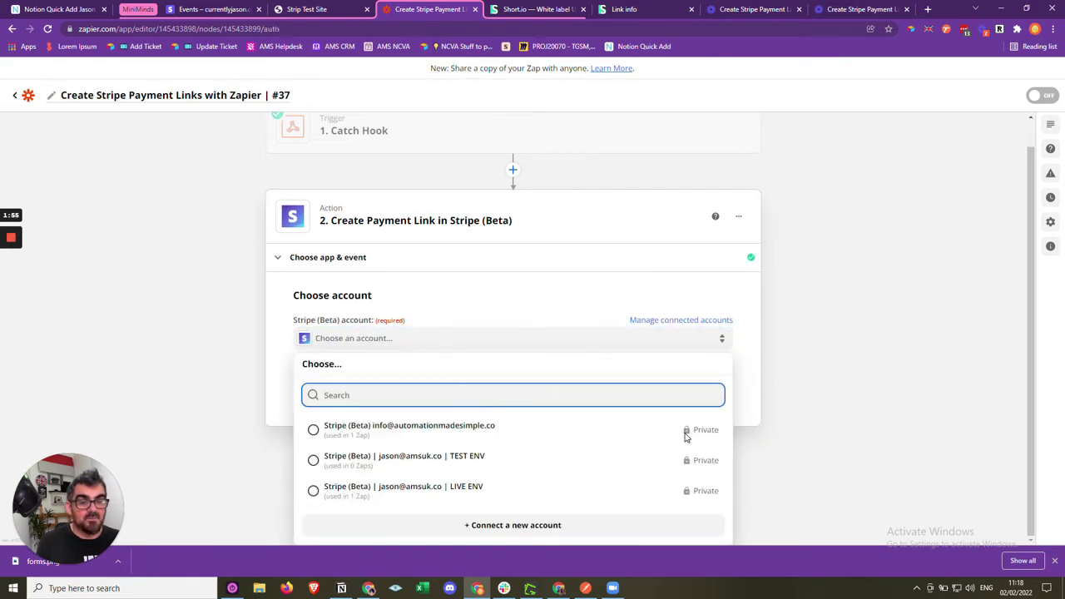
{"action": "left_click", "coordinate": [438, 493]}
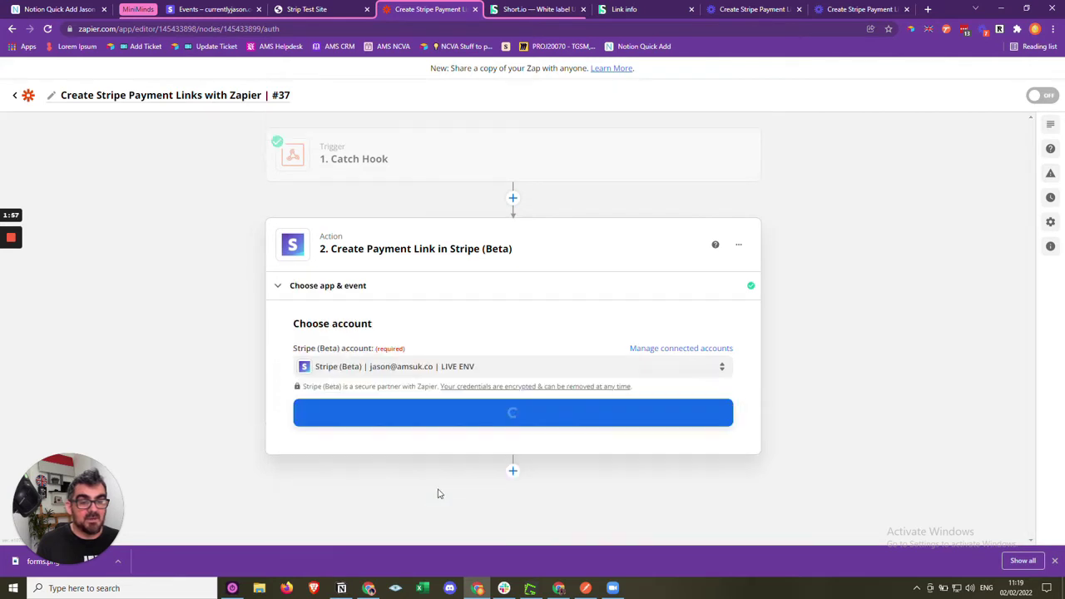
{"action": "left_click", "coordinate": [488, 416]}
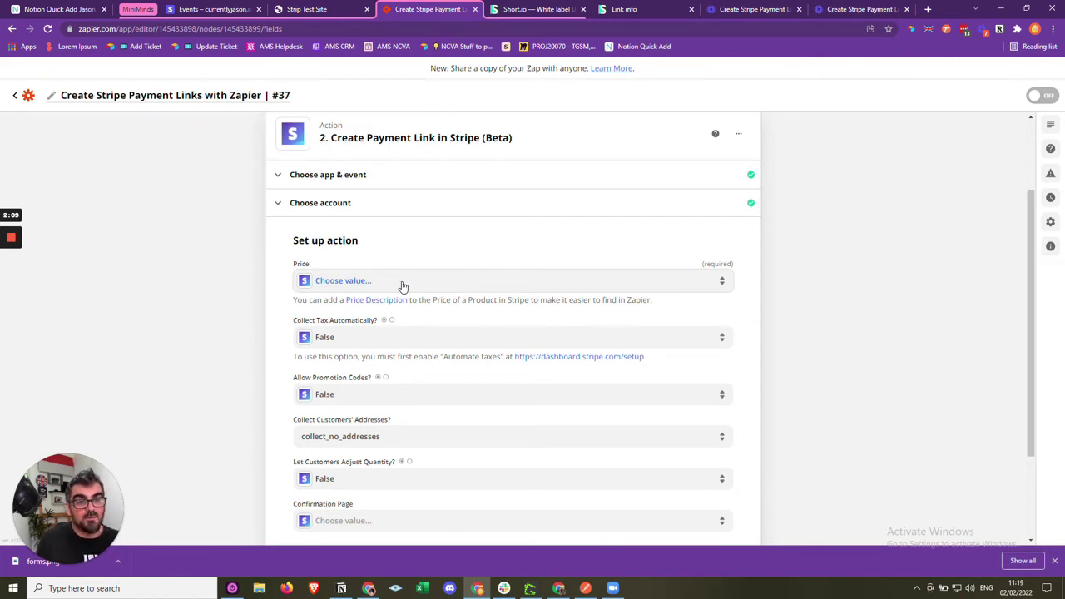
- Map the Catch Hook's custom value 1. Data Object ID into the payment link's Price field
{"action": "left_click", "coordinate": [402, 287]}
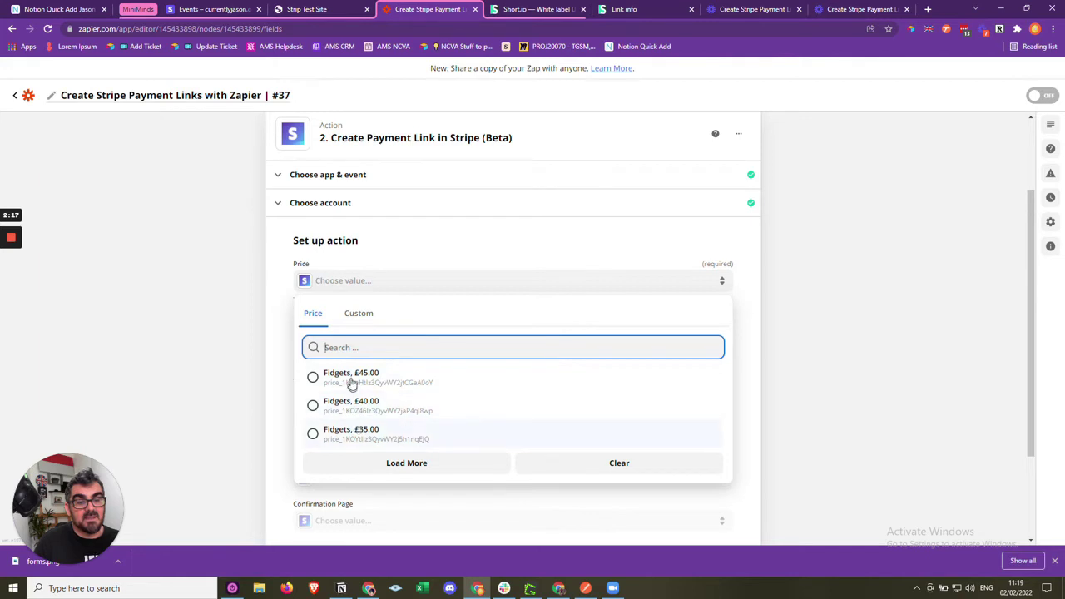
{"action": "left_click", "coordinate": [355, 320]}
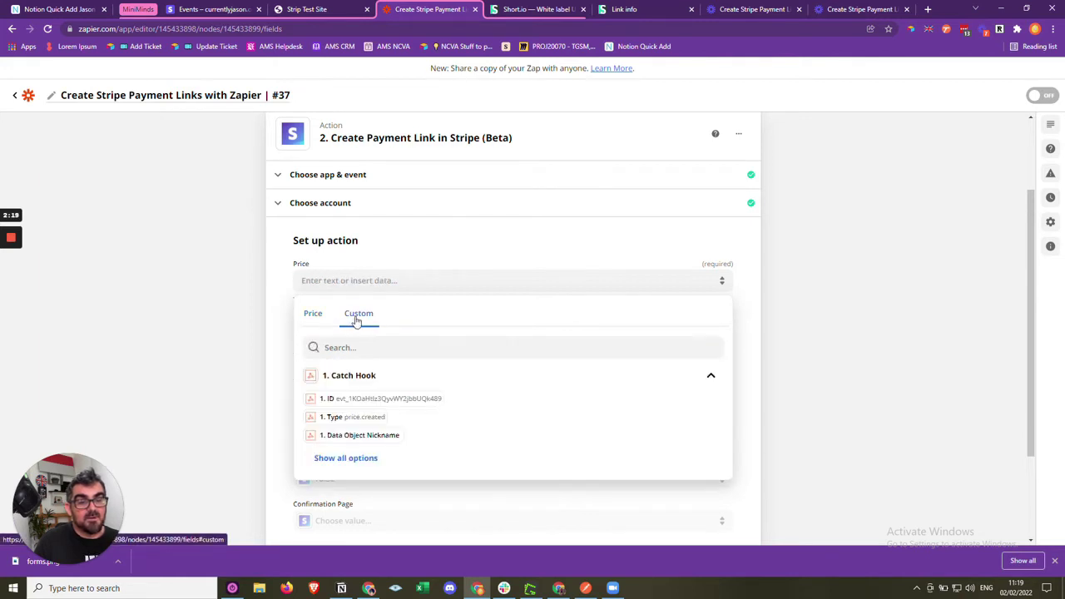
{"action": "left_click", "coordinate": [369, 463]}
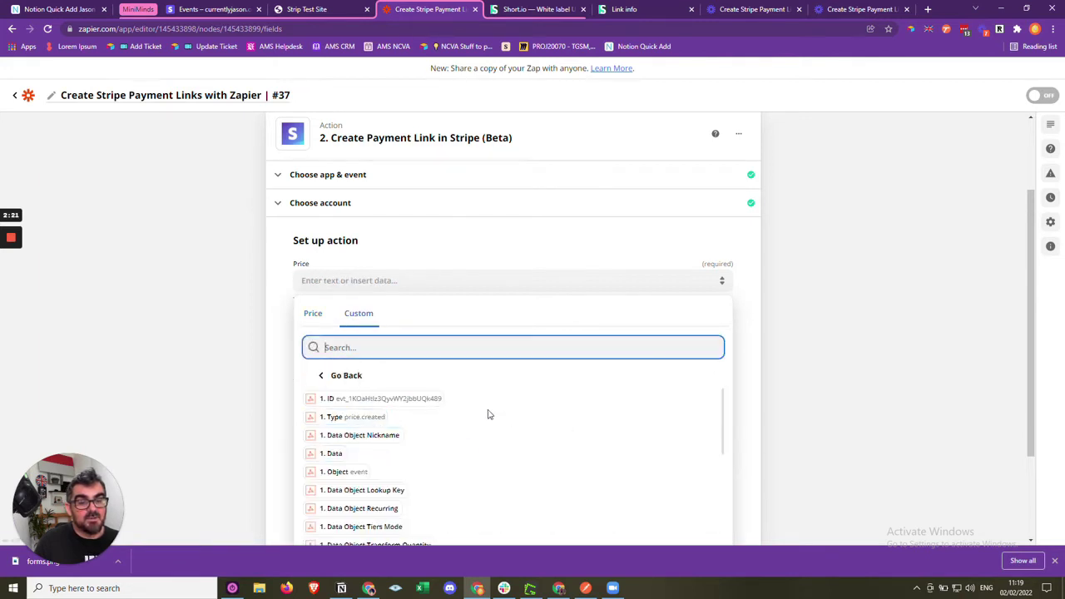
{"action": "scroll", "coordinate": [578, 435], "scroll_direction": "down", "scroll_amount": 2}
{"action": "scroll", "coordinate": [683, 361], "scroll_direction": "down", "scroll_amount": 2}
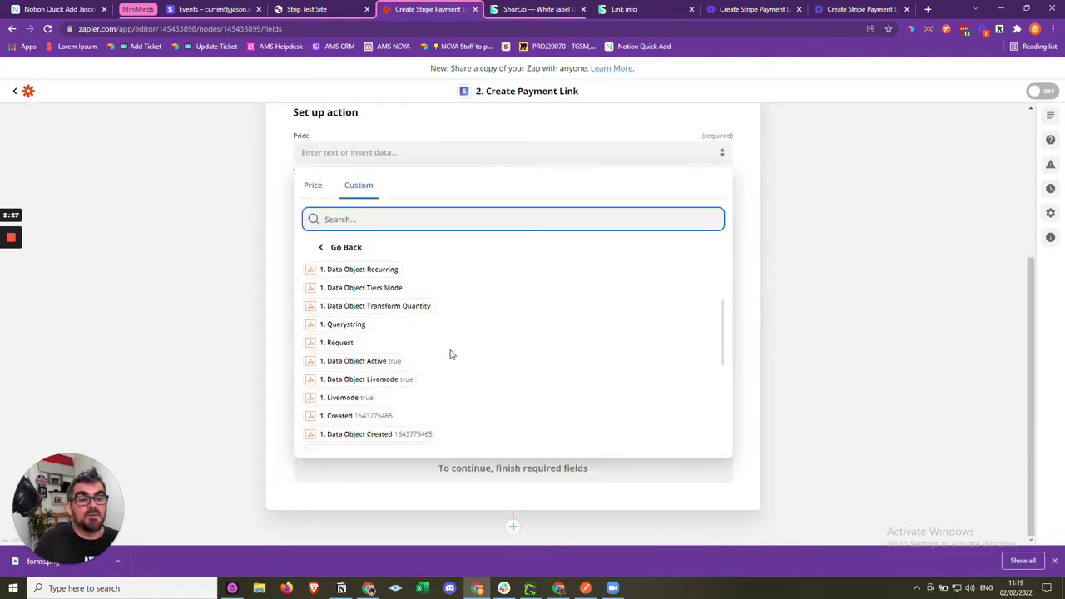
{"action": "scroll", "coordinate": [450, 354], "scroll_direction": "up", "scroll_amount": 2}
{"action": "scroll", "coordinate": [451, 358], "scroll_direction": "down", "scroll_amount": 5}
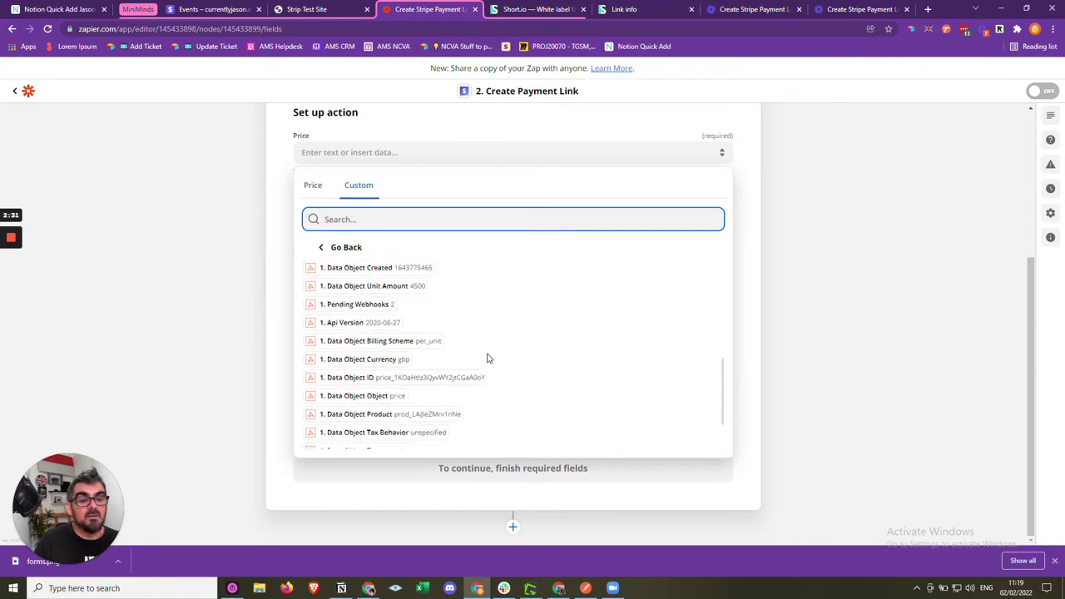
{"action": "left_click", "coordinate": [429, 381]}
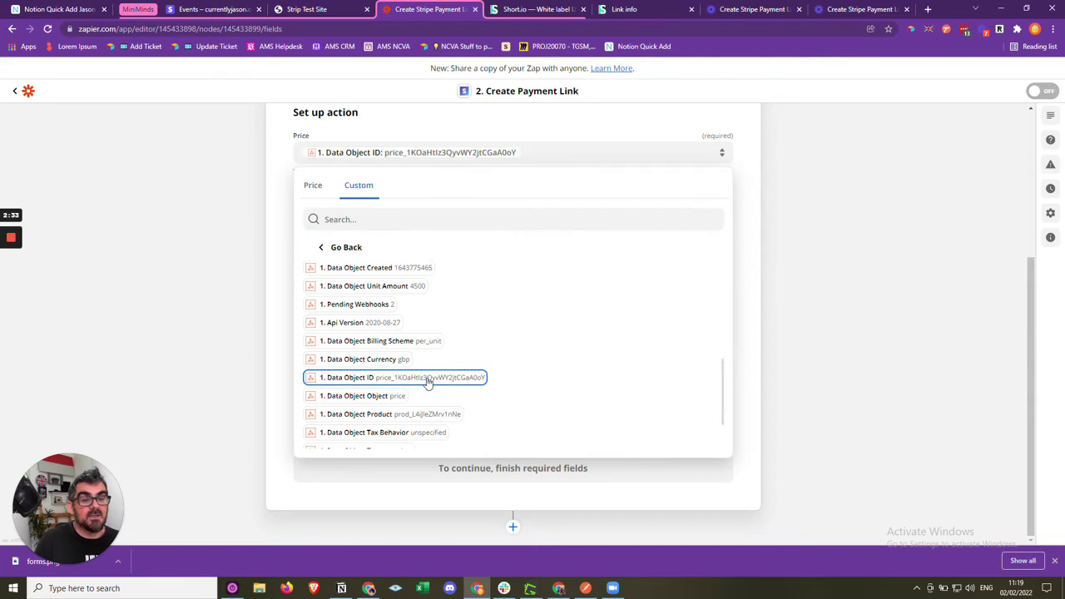
- Set Allow Promotion Codes to True, leave Collect Customers' Addresses unchanged, and continue
{"action": "left_click", "coordinate": [755, 288]}
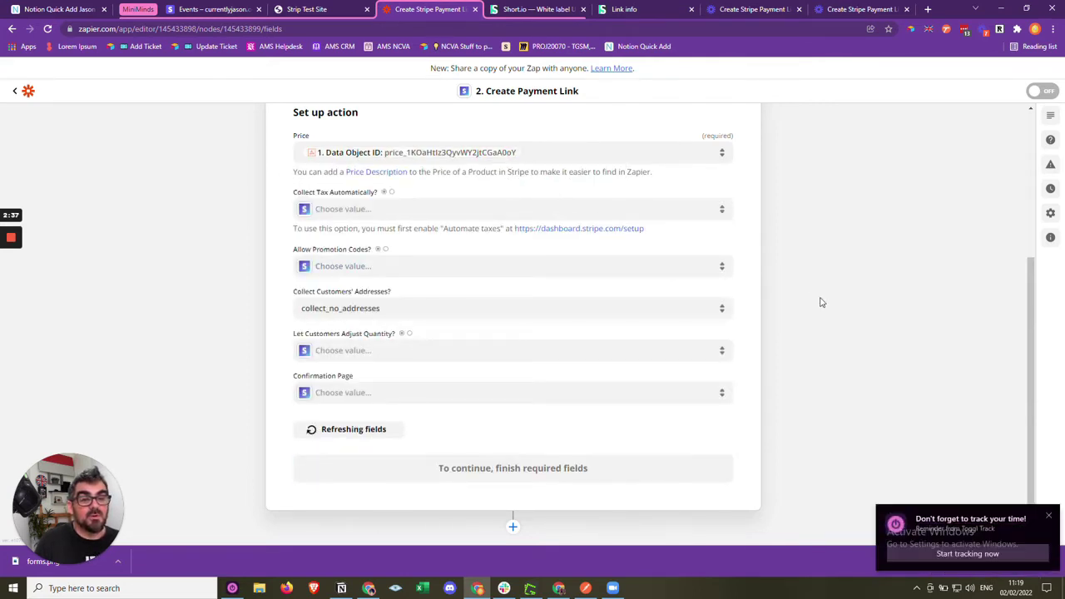
{"action": "left_click", "coordinate": [445, 271]}
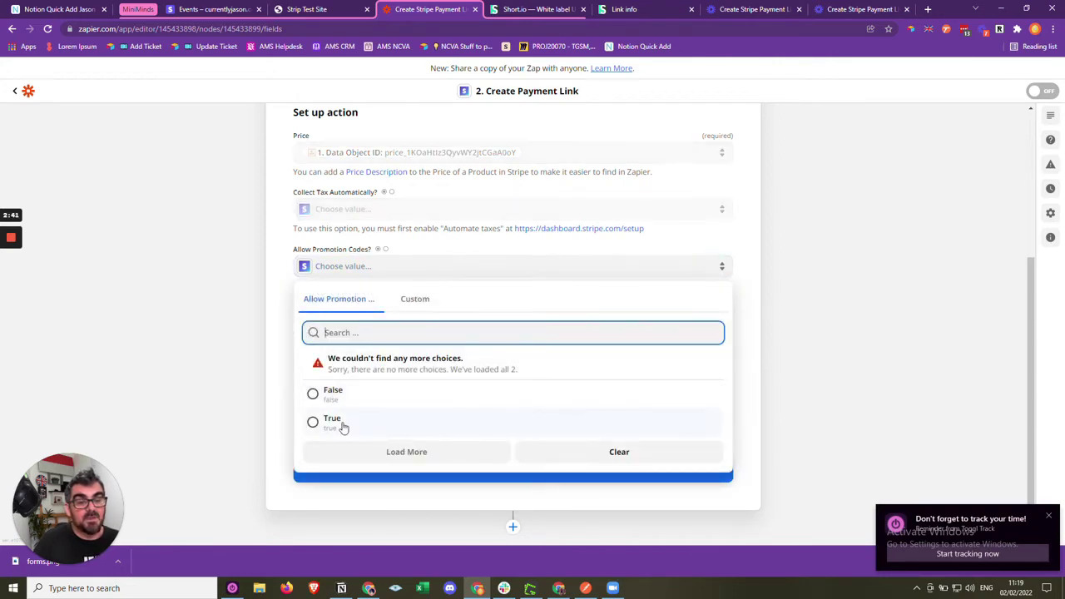
{"action": "left_click", "coordinate": [336, 425]}
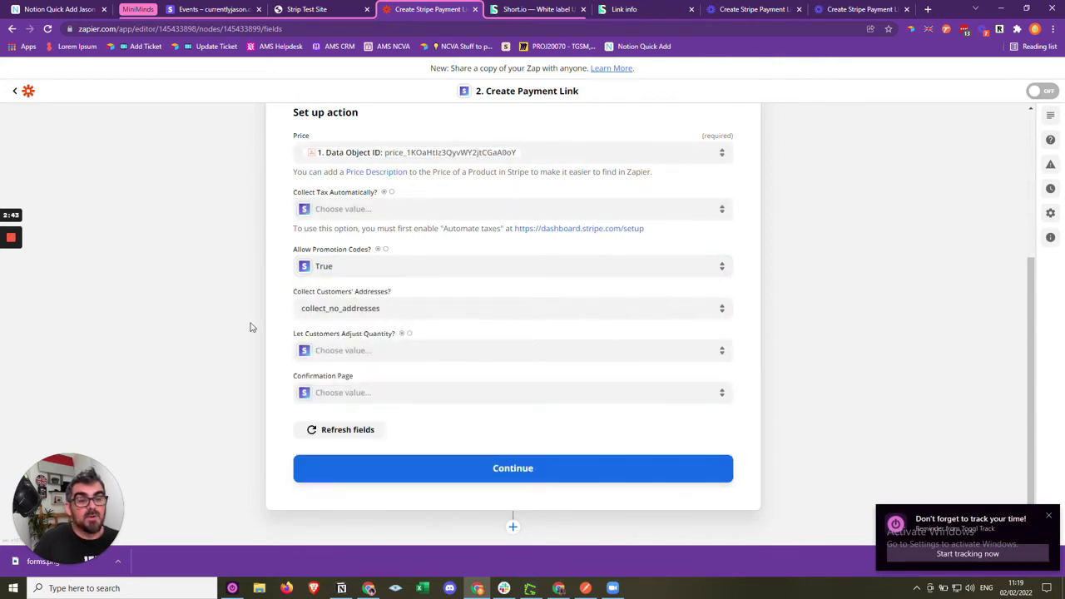
{"action": "left_click", "coordinate": [470, 307]}
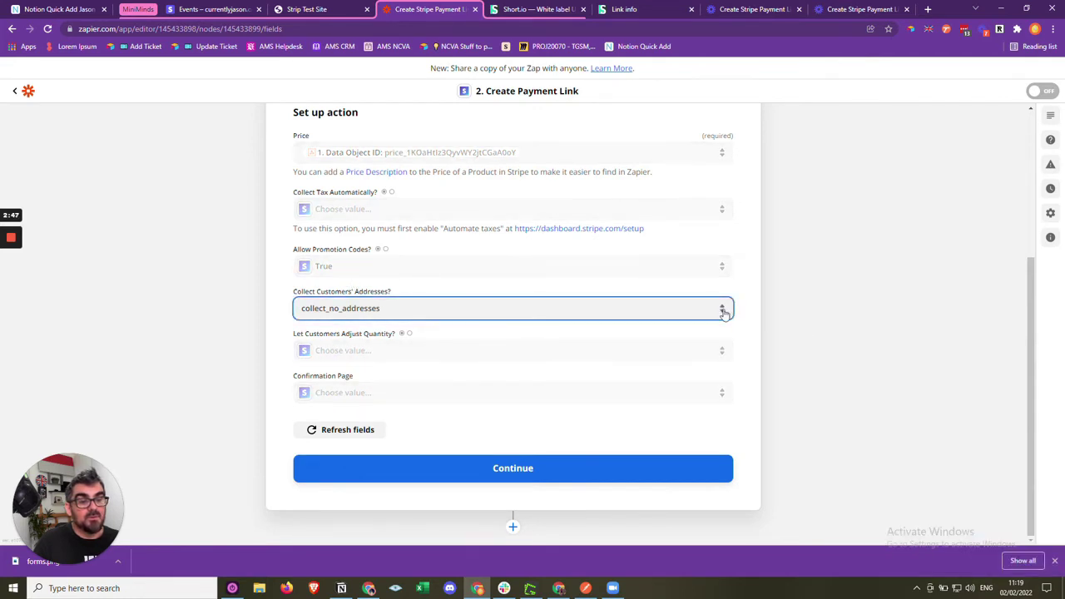
{"action": "left_click", "coordinate": [588, 318]}
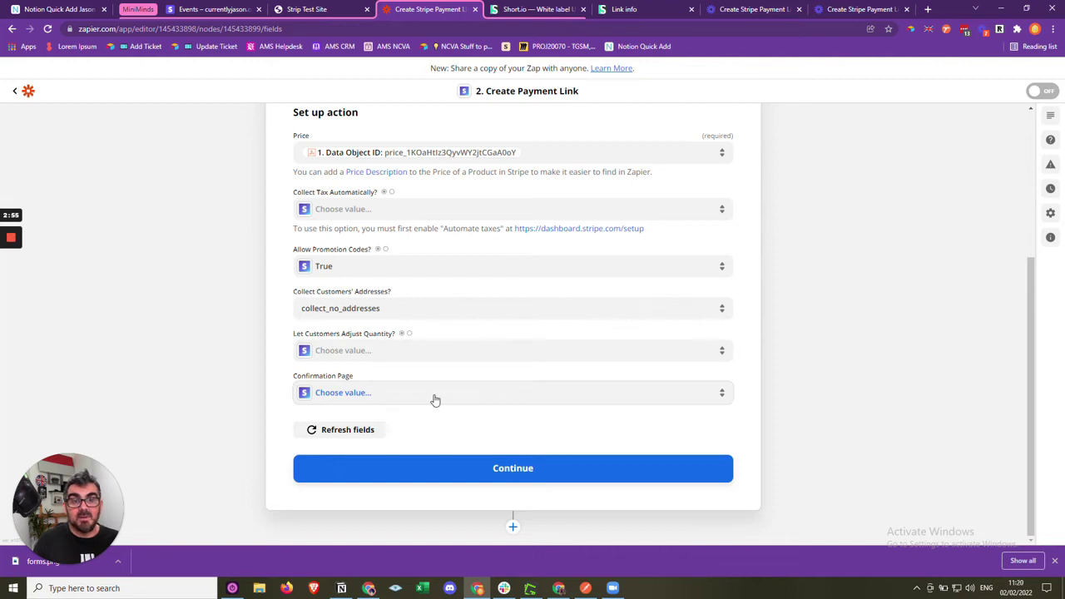
{"action": "scroll", "coordinate": [513, 388], "scroll_direction": "up", "scroll_amount": 1}
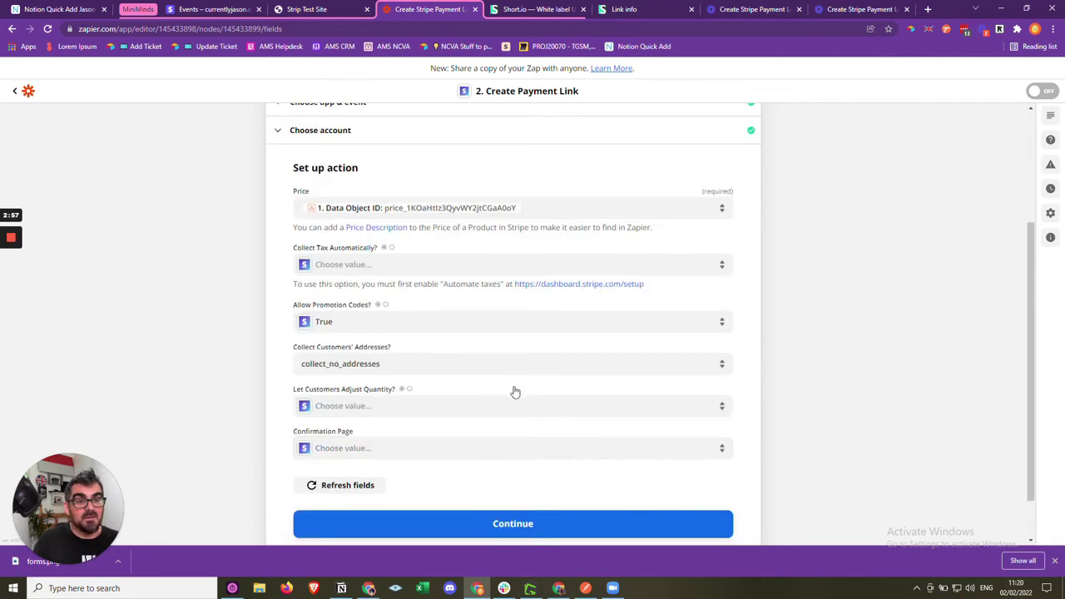
{"action": "scroll", "coordinate": [513, 388], "scroll_direction": "down", "scroll_amount": 1}
{"action": "left_click", "coordinate": [518, 470]}
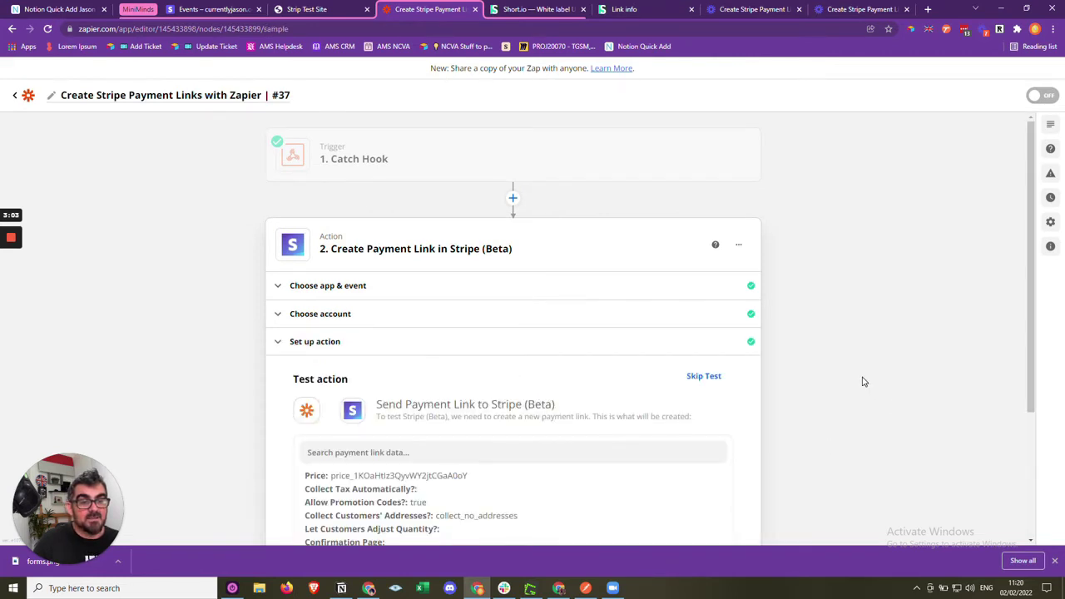
- Test the Create Payment Link action and select the returned buy.stripe.com URL
{"action": "left_click", "coordinate": [398, 471]}
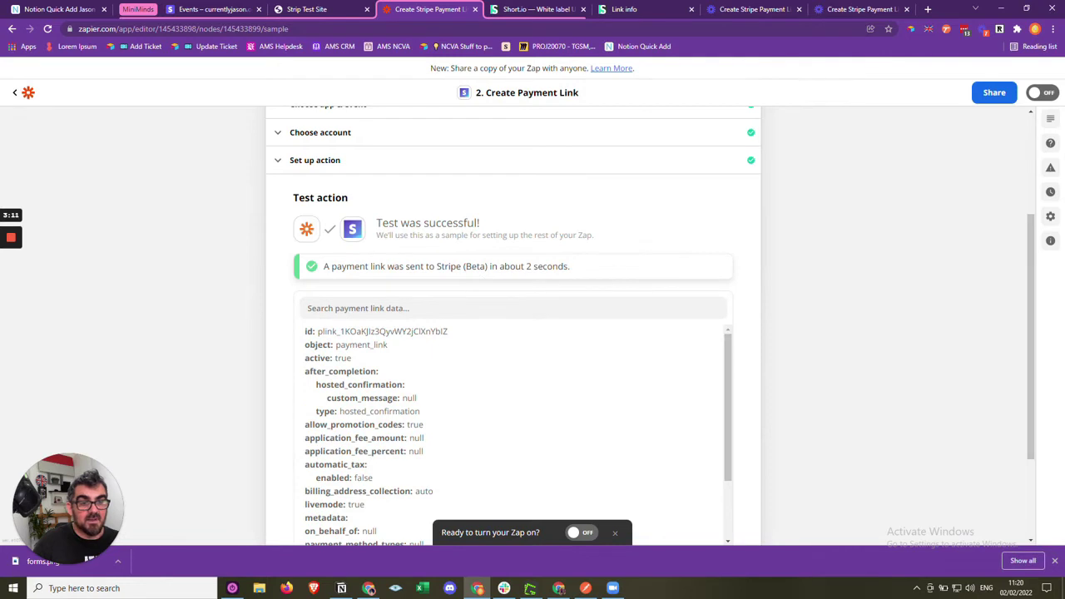
{"action": "scroll", "coordinate": [815, 390], "scroll_direction": "down", "scroll_amount": 3}
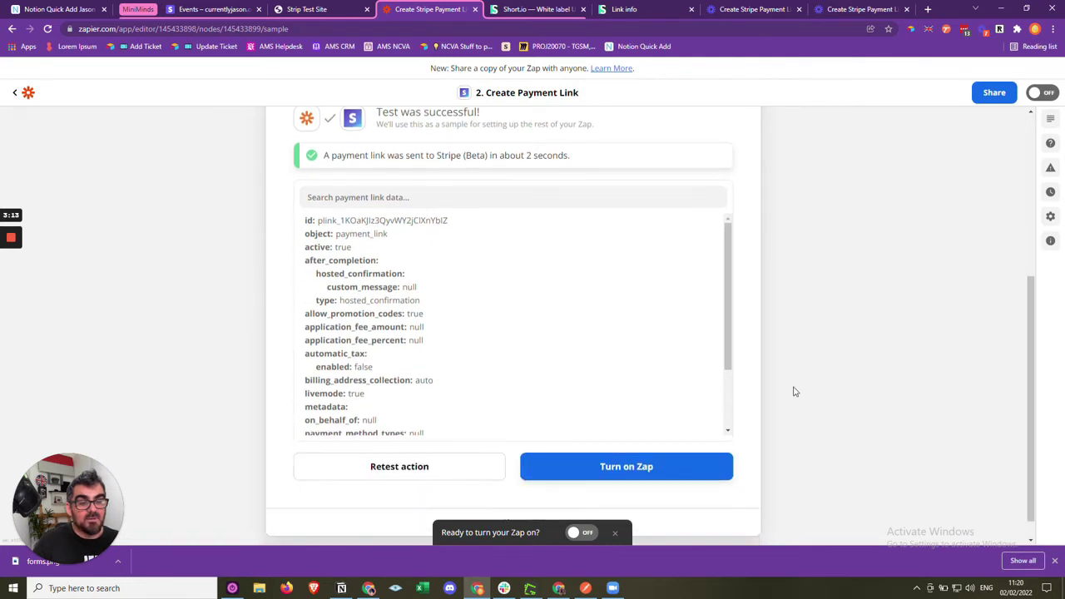
{"action": "scroll", "coordinate": [687, 347], "scroll_direction": "down", "scroll_amount": 2}
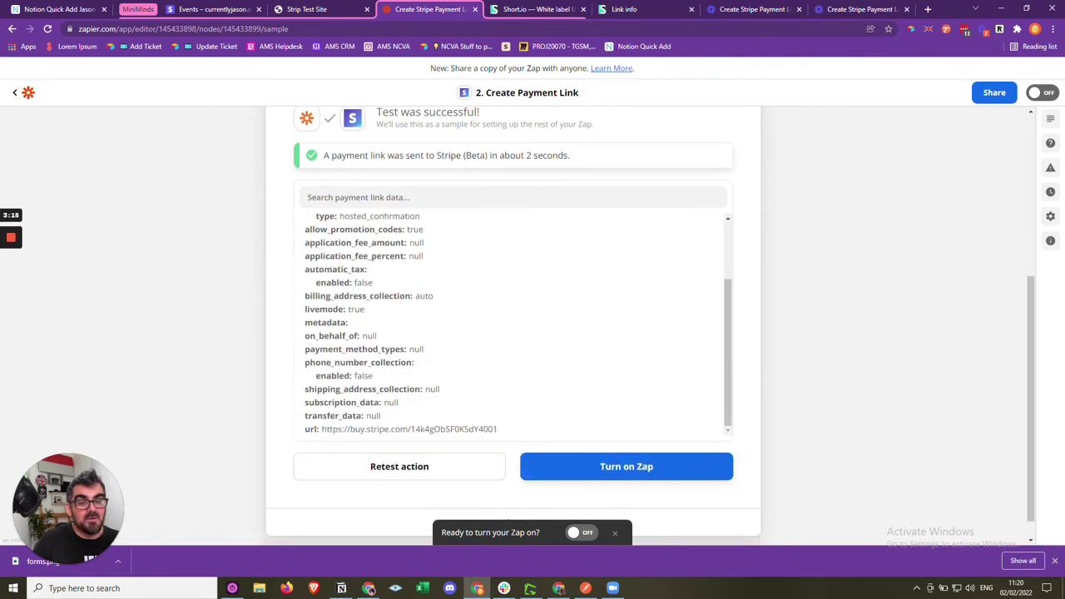
{"action": "left_click_drag", "start_coordinate": [322, 428], "coordinate": [502, 438]}
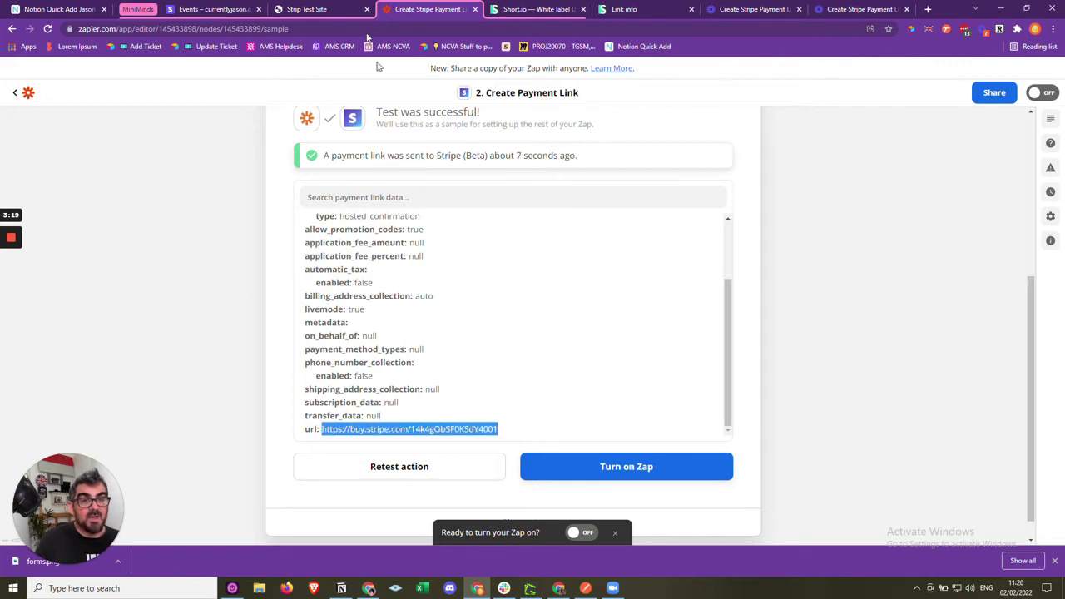
{"action": "left_click", "coordinate": [223, 8]}
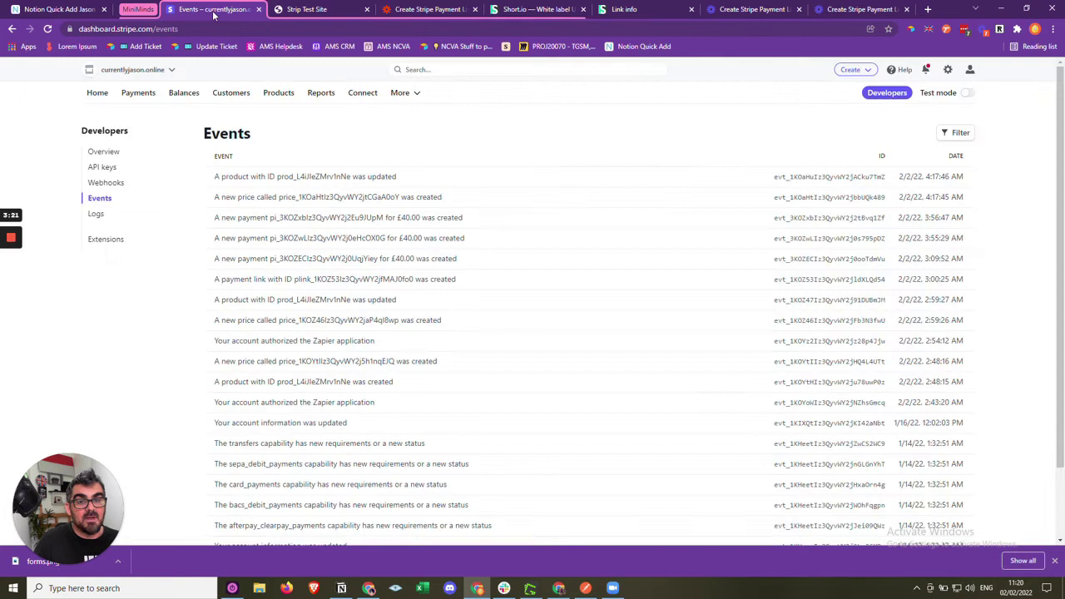
{"action": "left_click", "coordinate": [143, 97]}
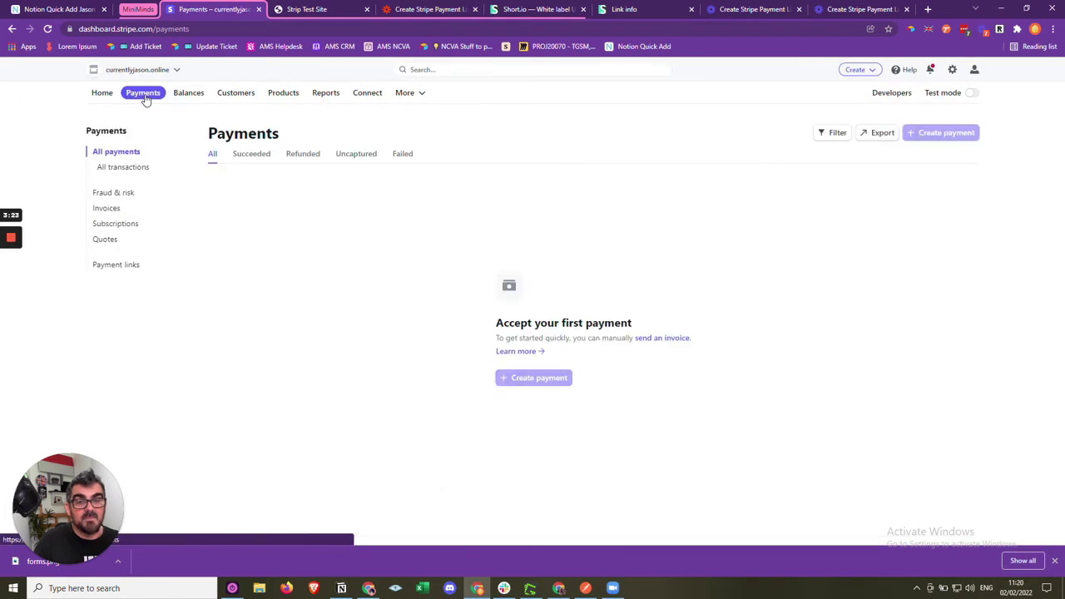
{"action": "left_click", "coordinate": [117, 264]}
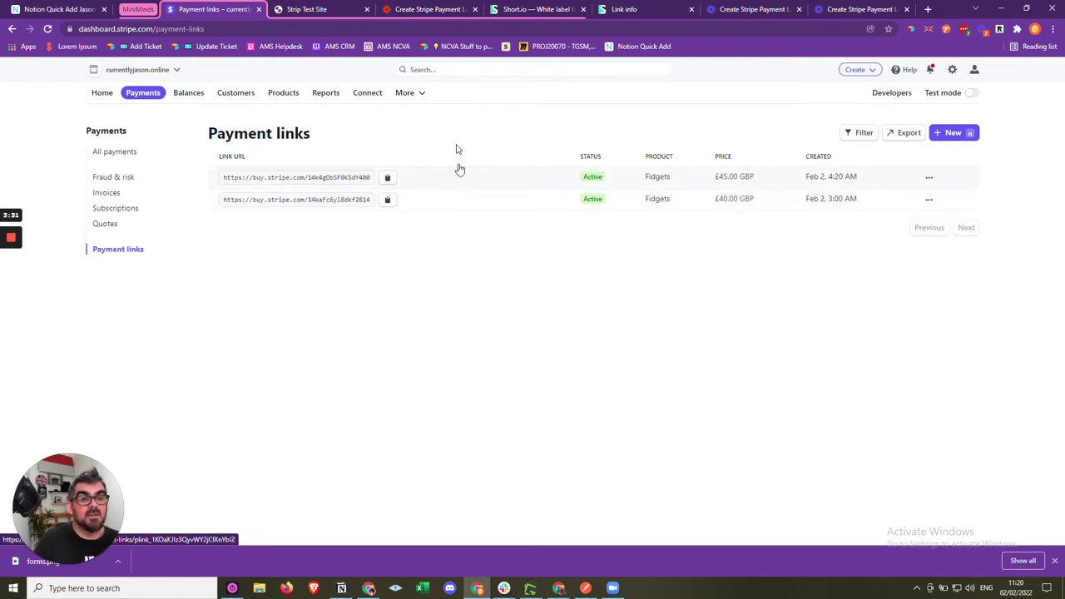
{"action": "left_click", "coordinate": [420, 9]}
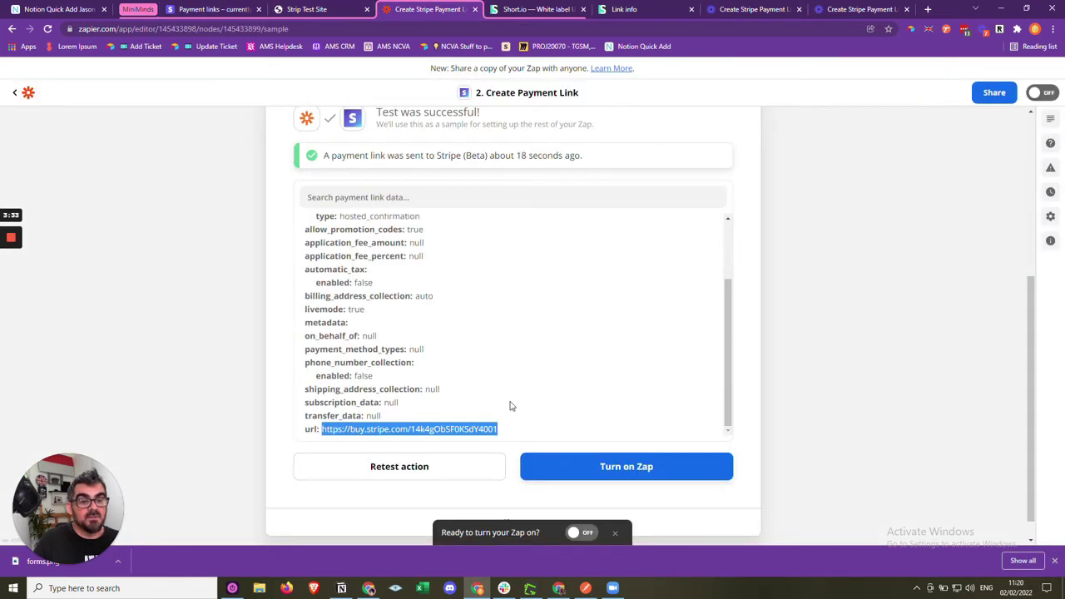
- Close the payment link step and go Back to Setup without turning the Zap on
{"action": "scroll", "coordinate": [630, 344], "scroll_direction": "up", "scroll_amount": 2}
{"action": "scroll", "coordinate": [856, 389], "scroll_direction": "up", "scroll_amount": 4}
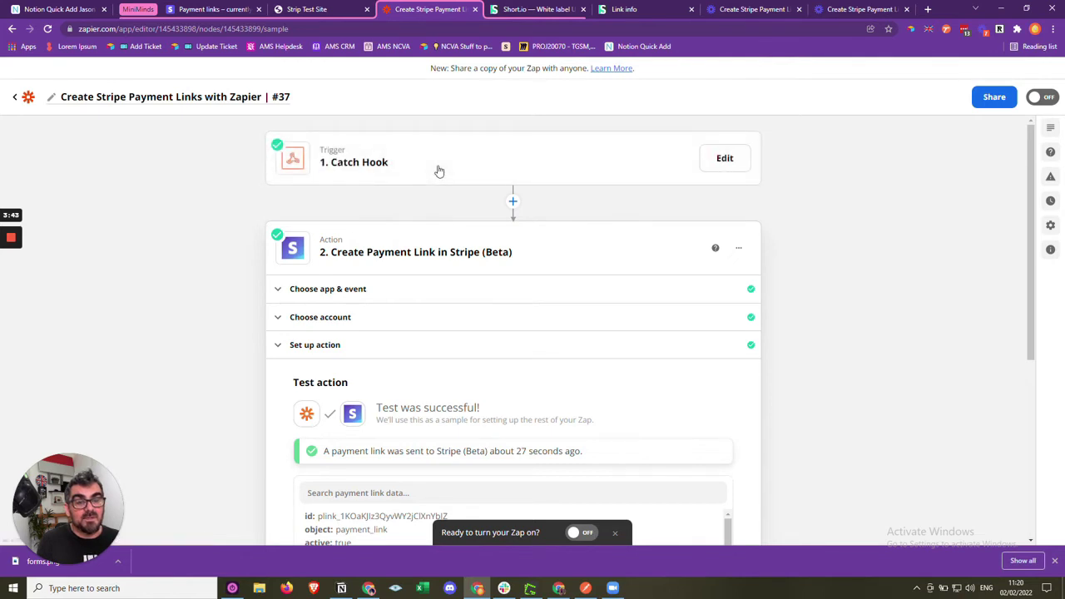
{"action": "scroll", "coordinate": [496, 375], "scroll_direction": "down", "scroll_amount": 1}
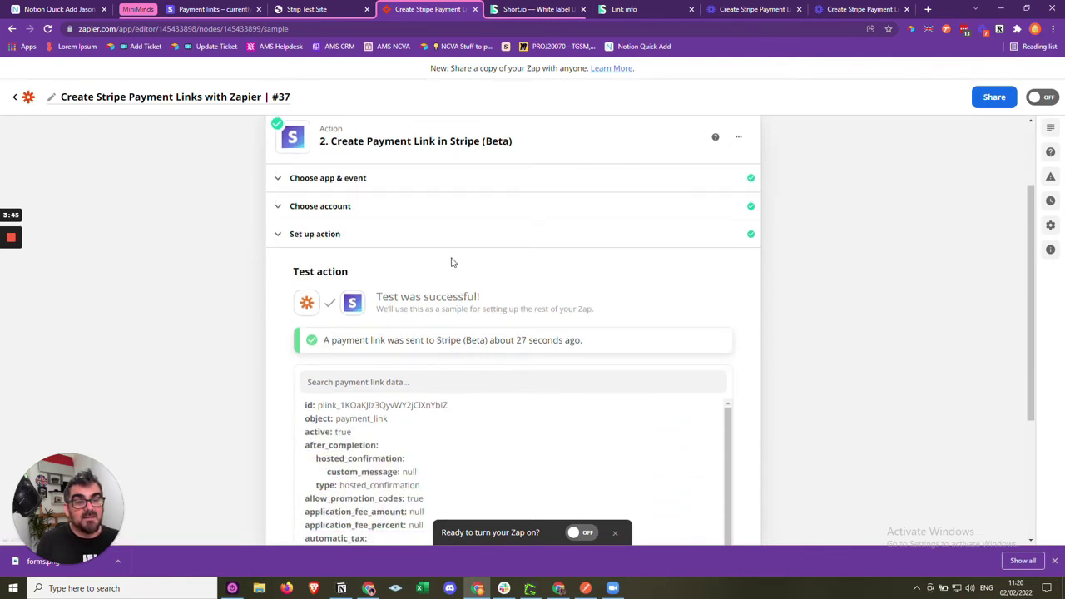
{"action": "scroll", "coordinate": [773, 421], "scroll_direction": "down", "scroll_amount": 2}
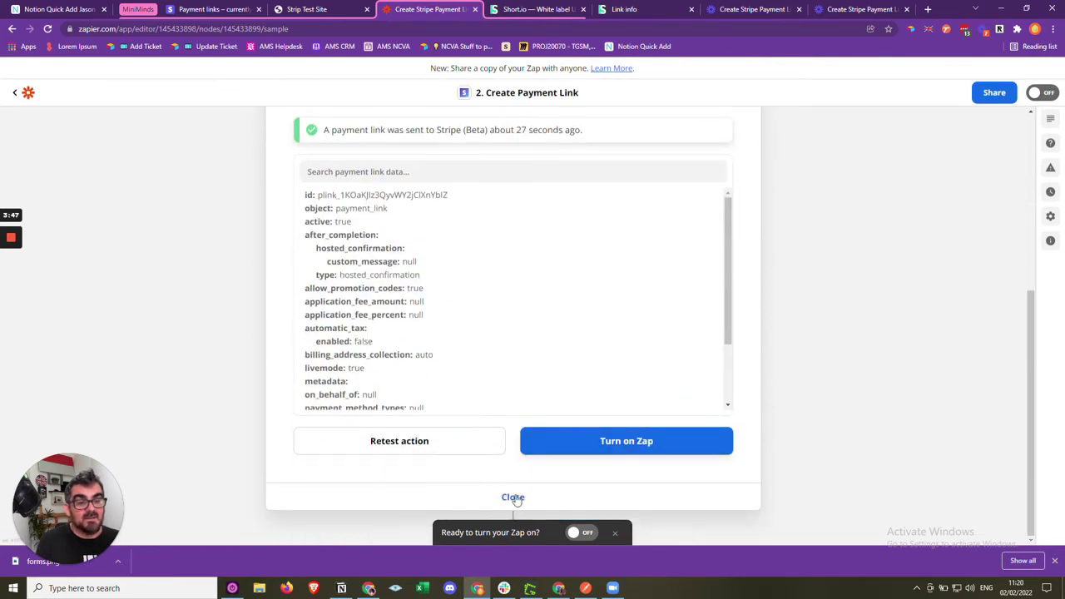
{"action": "left_click", "coordinate": [542, 453]}
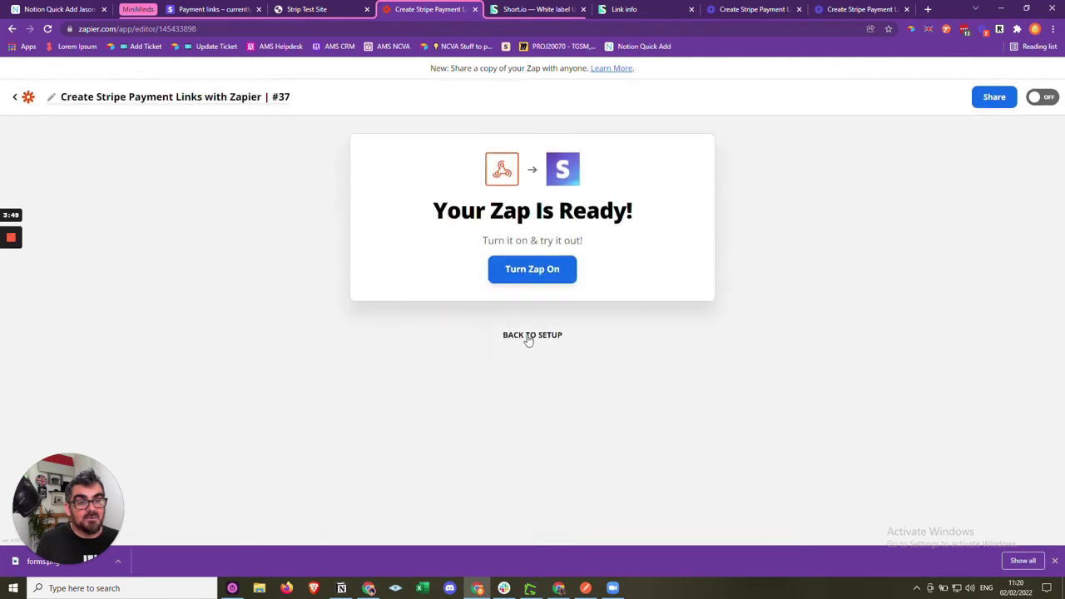
{"action": "left_click", "coordinate": [530, 337]}
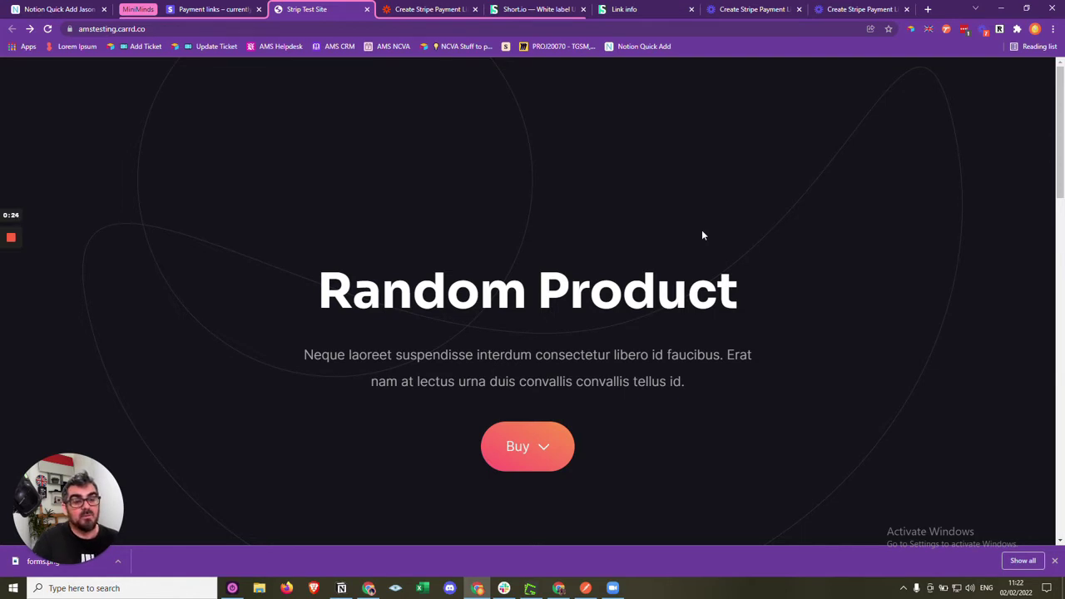
- Jump to the Widget and Fidgets product cards on the Carrd site, then view the Short.io links list
{"action": "left_click", "coordinate": [538, 449]}
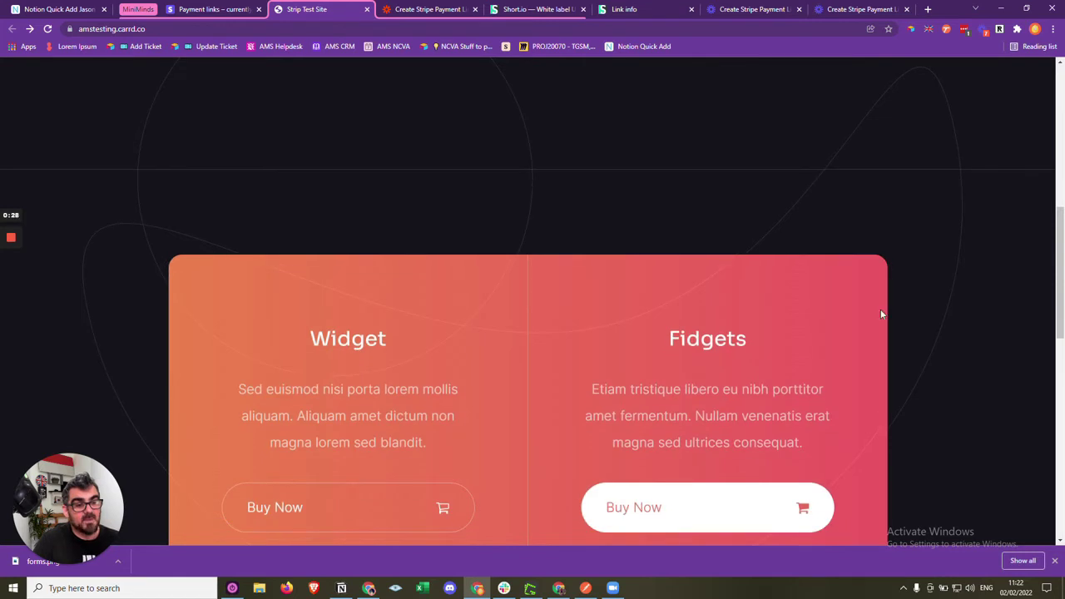
{"action": "scroll", "coordinate": [944, 295], "scroll_direction": "down", "scroll_amount": 1}
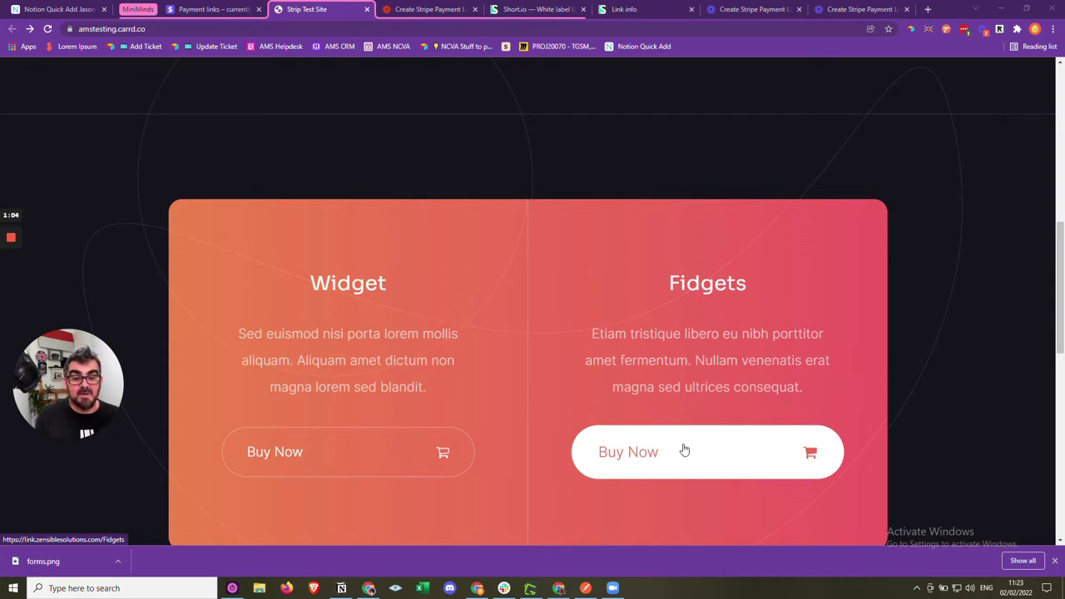
{"action": "left_click", "coordinate": [548, 9]}
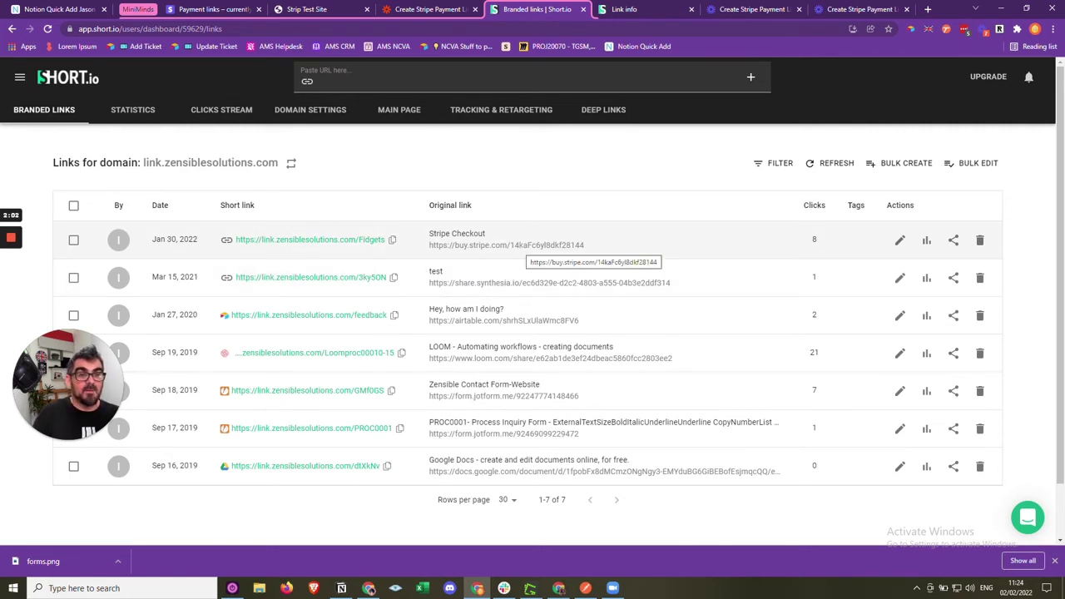
- Compare the Fidgets Buy Now button against its Short.io branded link, then return to the Zap editor
{"action": "left_click", "coordinate": [323, 7]}
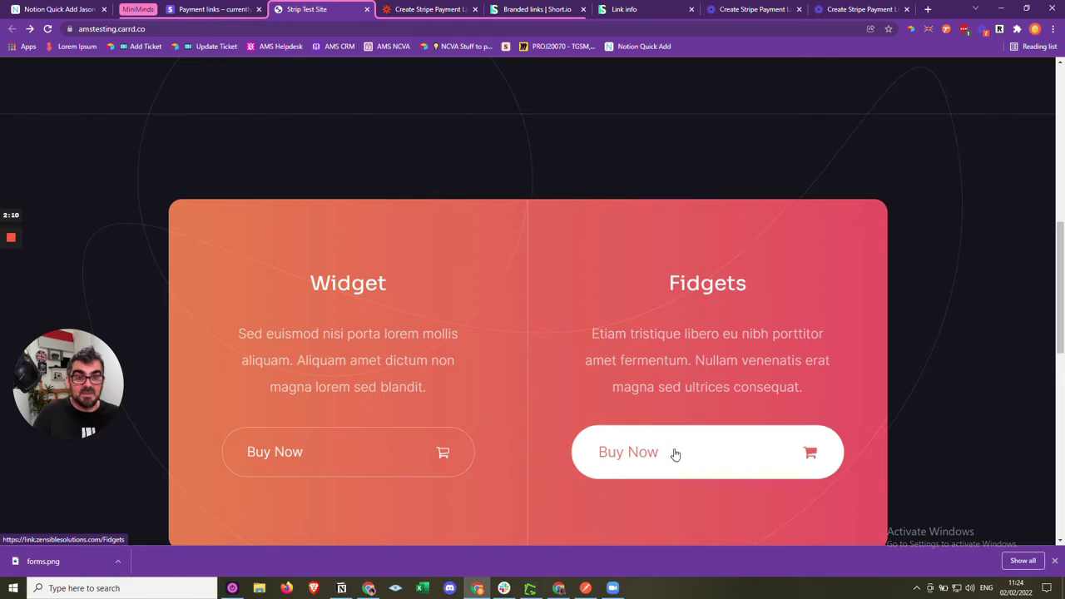
{"action": "left_click", "coordinate": [549, 10]}
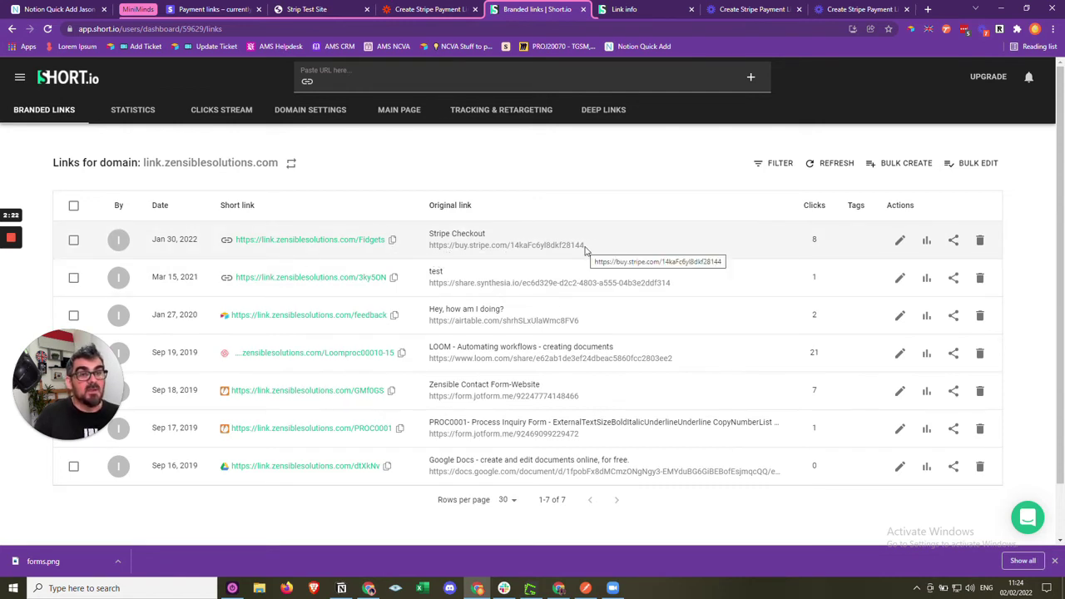
{"action": "left_click", "coordinate": [631, 10]}
{"action": "left_click", "coordinate": [401, 8]}
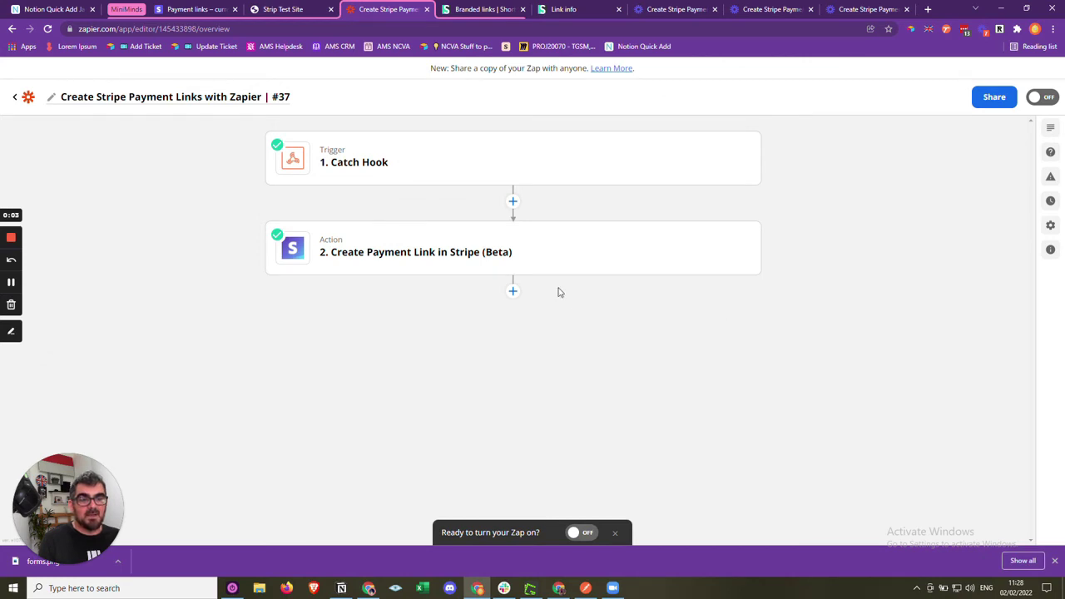
- Add a third step using the Short.io app, found by searching 'short', with the Update a Link event
{"action": "left_click", "coordinate": [513, 292]}
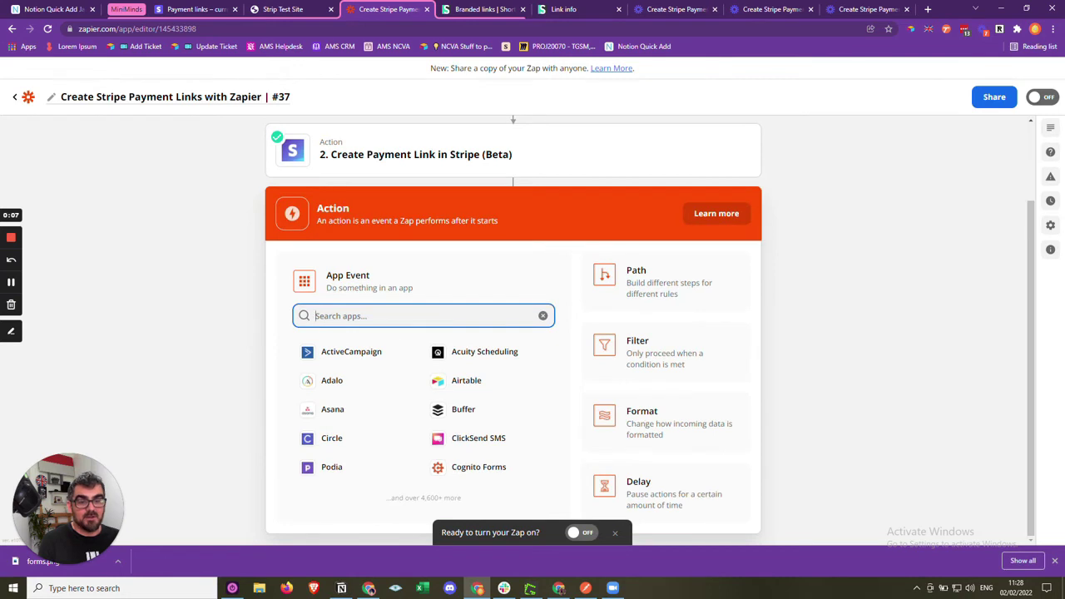
{"action": "type", "text": "short"}
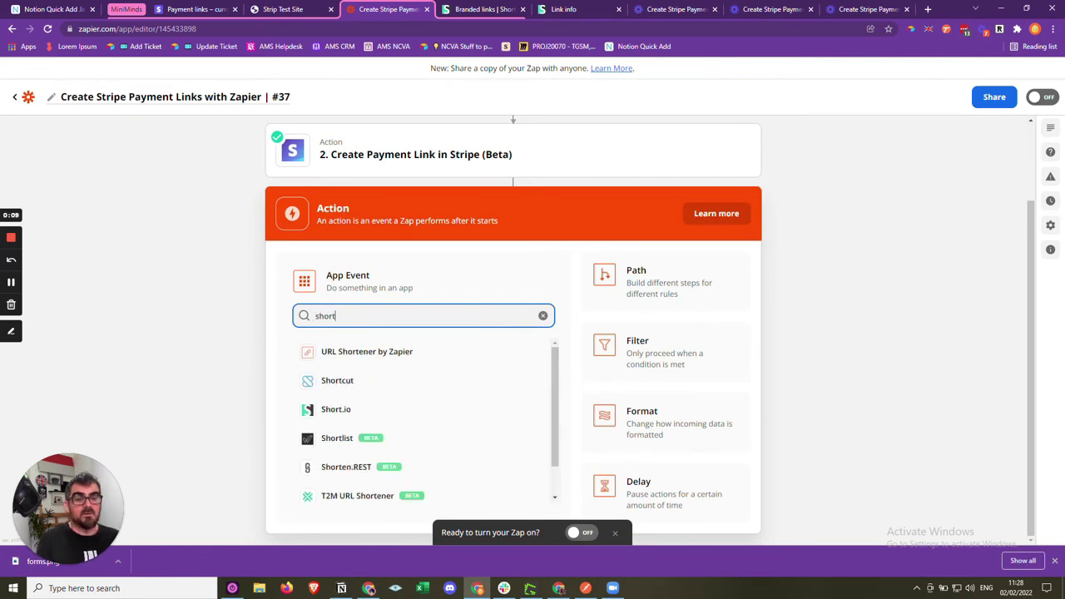
{"action": "left_click", "coordinate": [335, 409]}
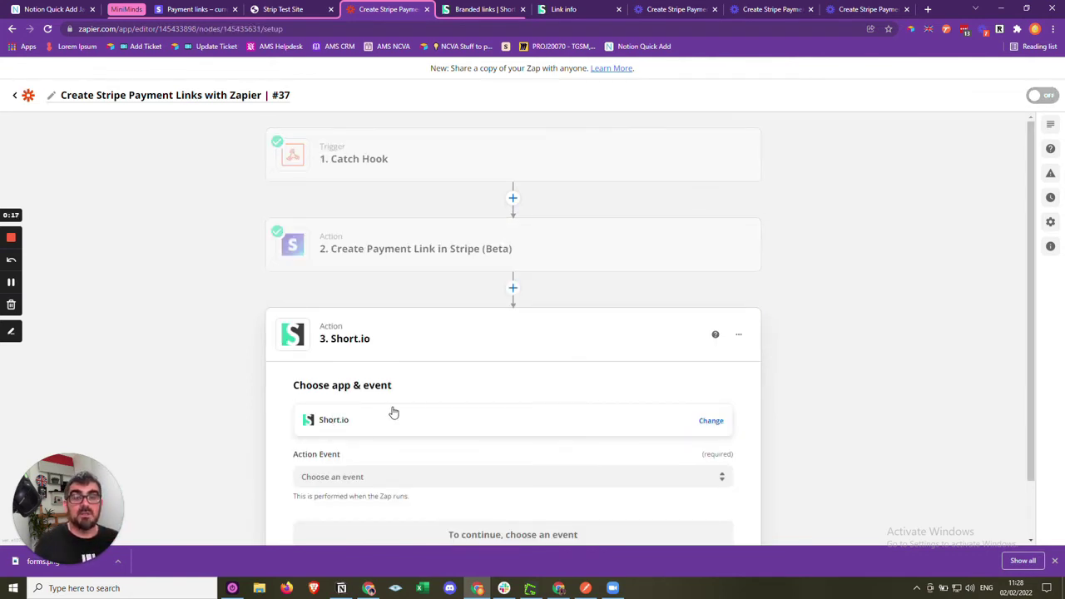
{"action": "scroll", "coordinate": [411, 447], "scroll_direction": "down", "scroll_amount": 1}
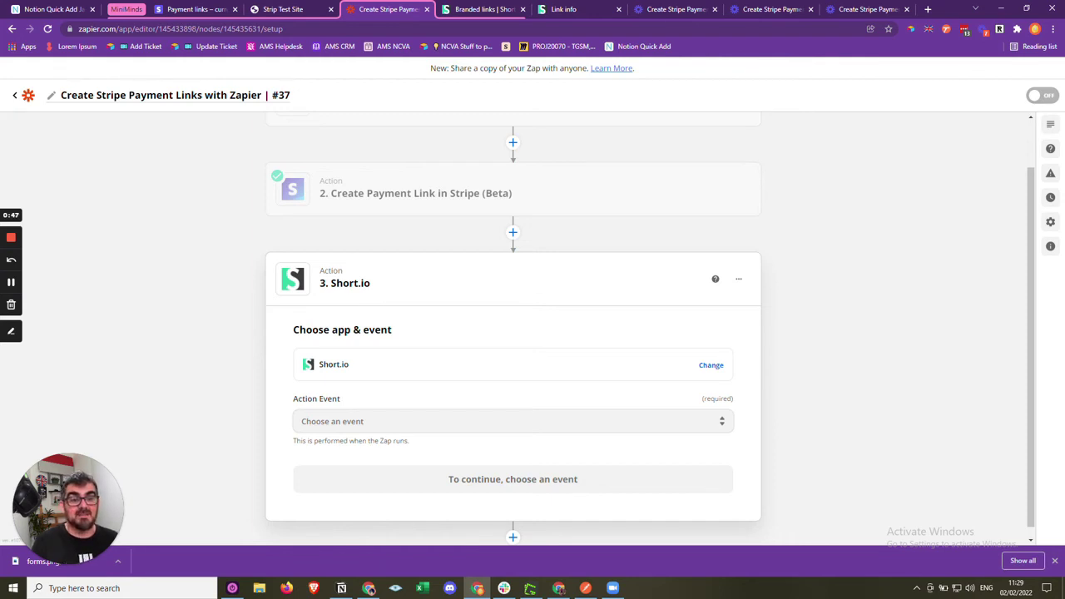
{"action": "left_click", "coordinate": [513, 421]}
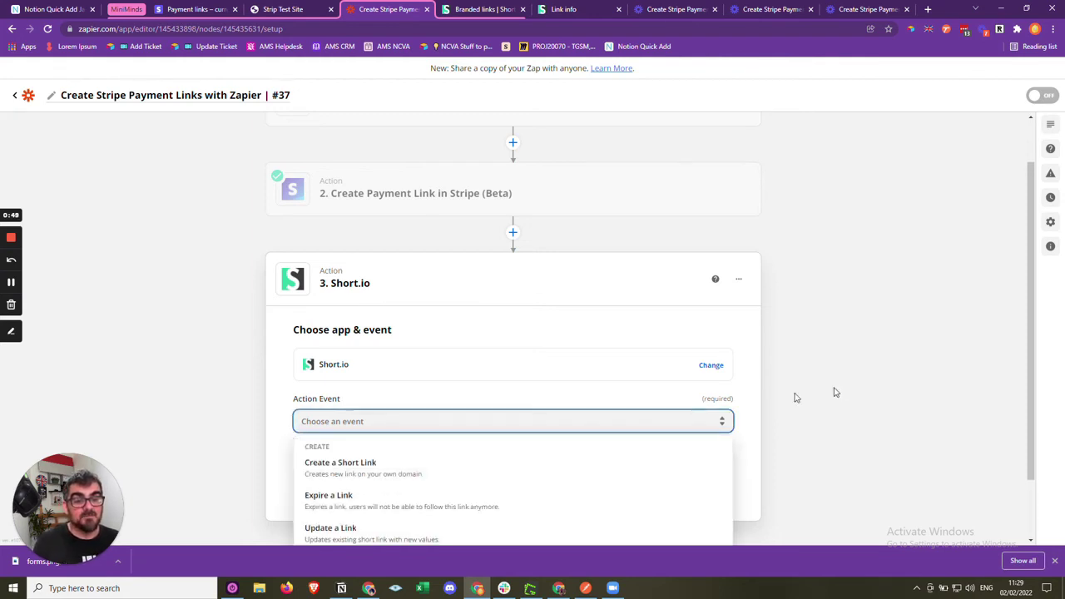
{"action": "scroll", "coordinate": [832, 396], "scroll_direction": "down", "scroll_amount": 1}
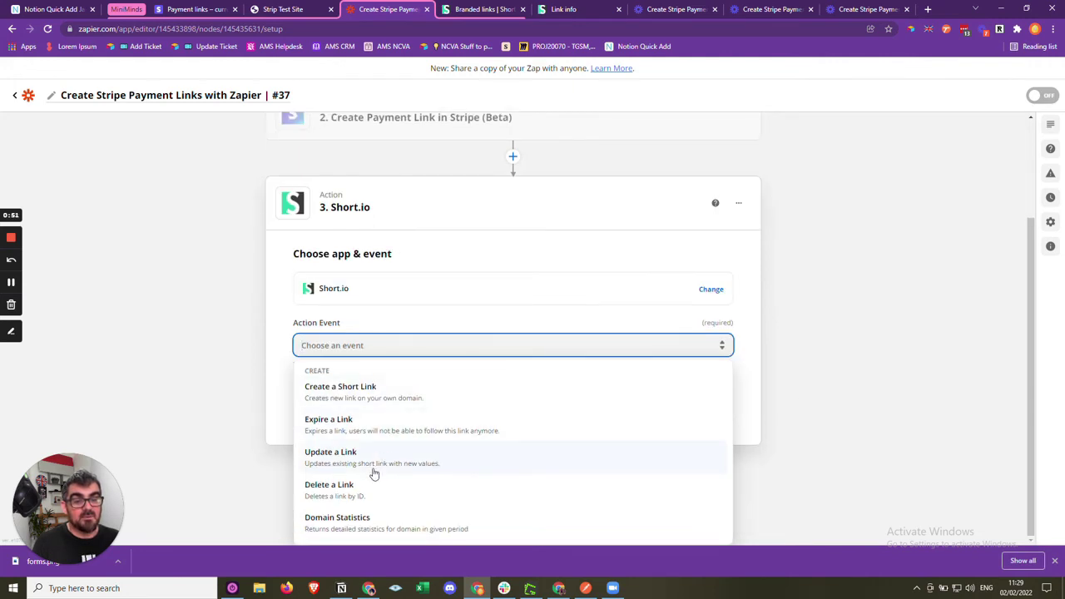
{"action": "left_click", "coordinate": [510, 458]}
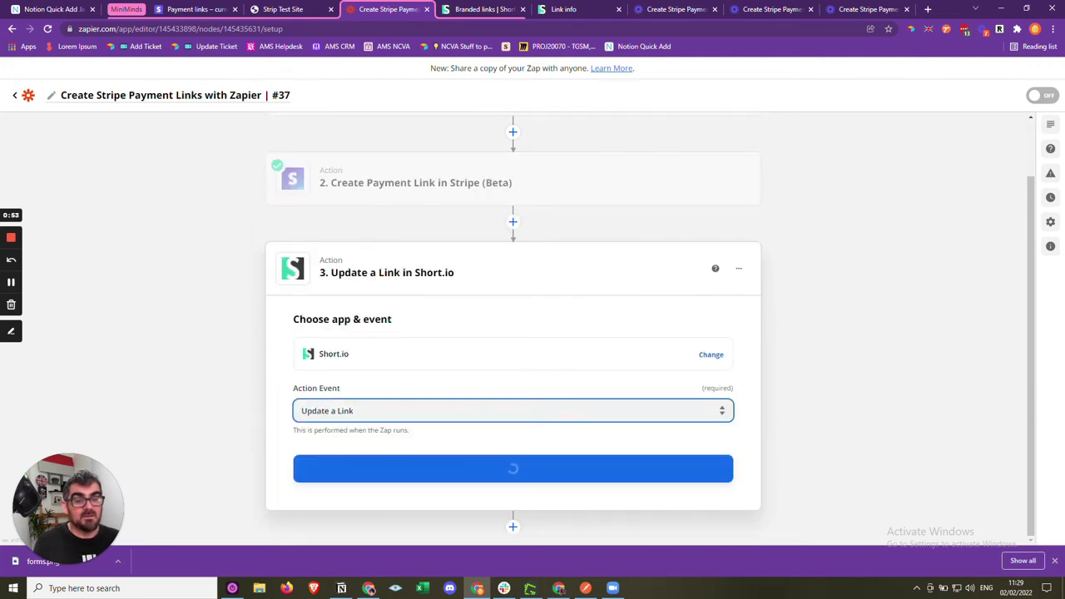
{"action": "left_click", "coordinate": [511, 472]}
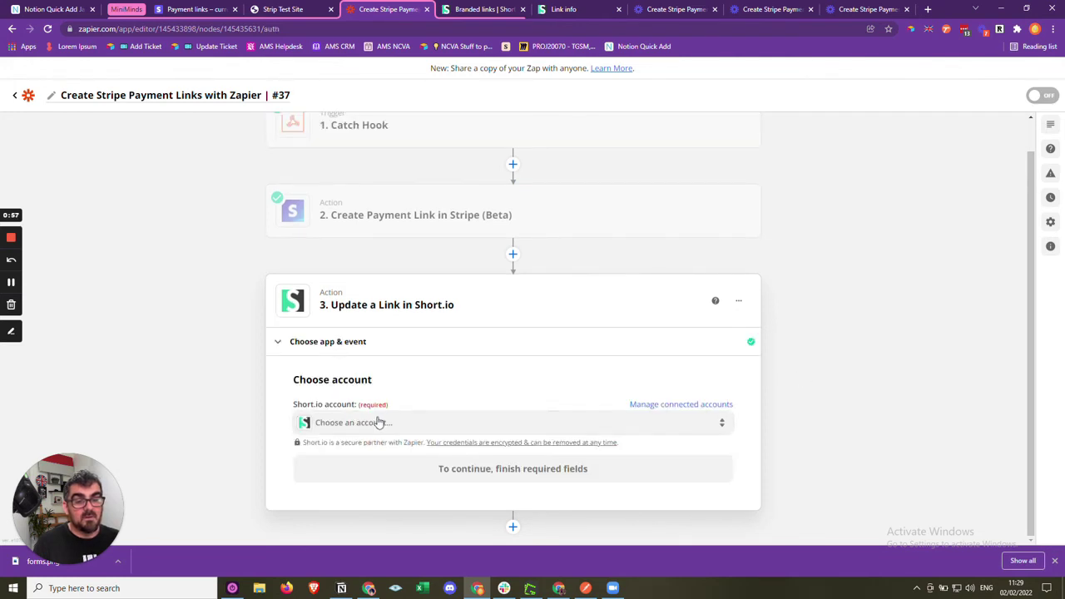
- Select the Short.io account already used in one Zap for step 3
{"action": "left_click", "coordinate": [383, 423]}
{"action": "scroll", "coordinate": [816, 424], "scroll_direction": "down", "scroll_amount": 1}
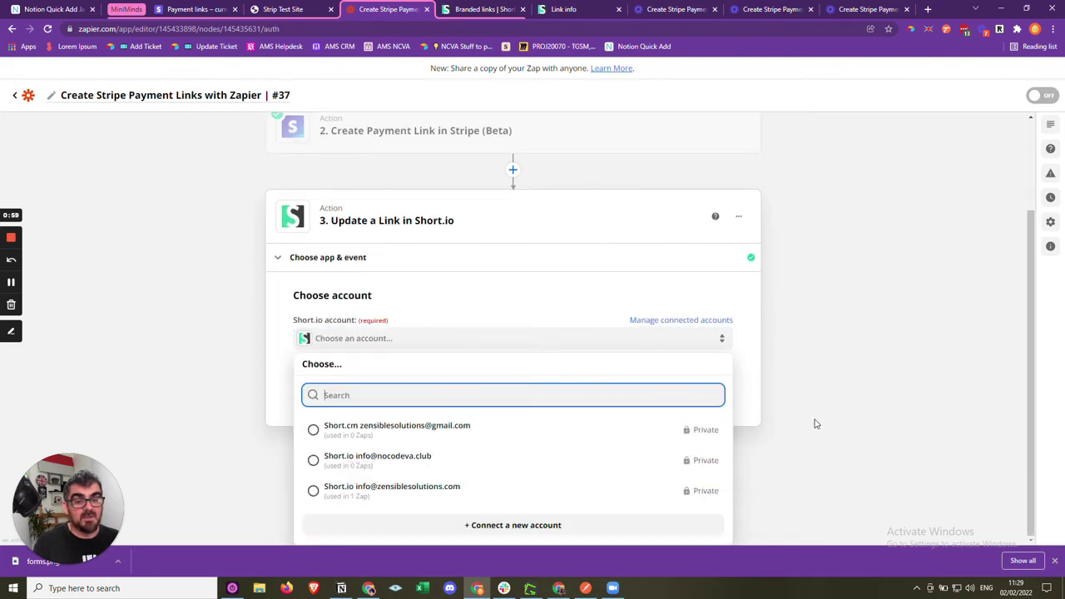
{"action": "left_click", "coordinate": [369, 492]}
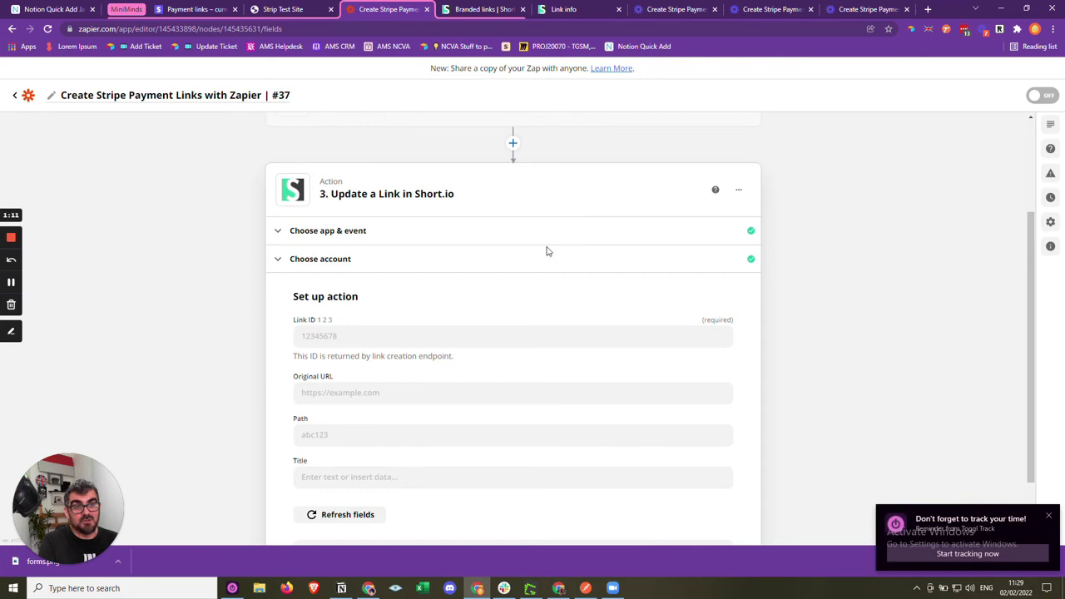
- Check the branded links table and link info docs in Short.io, then return to the step setup
{"action": "left_click", "coordinate": [487, 8]}
{"action": "left_click", "coordinate": [573, 8]}
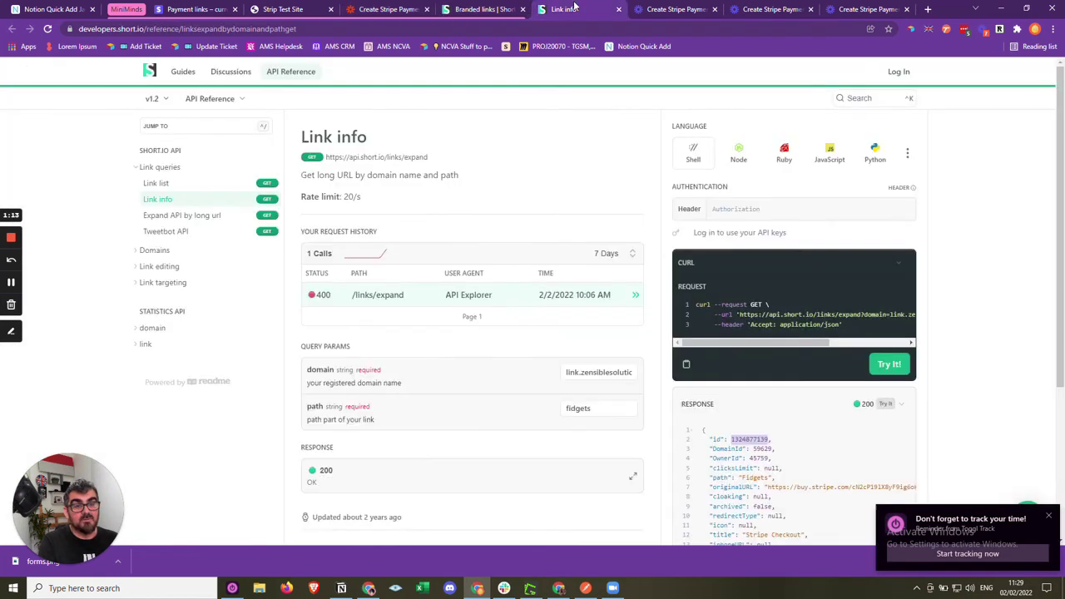
{"action": "left_click", "coordinate": [499, 9]}
{"action": "left_click", "coordinate": [360, 187]}
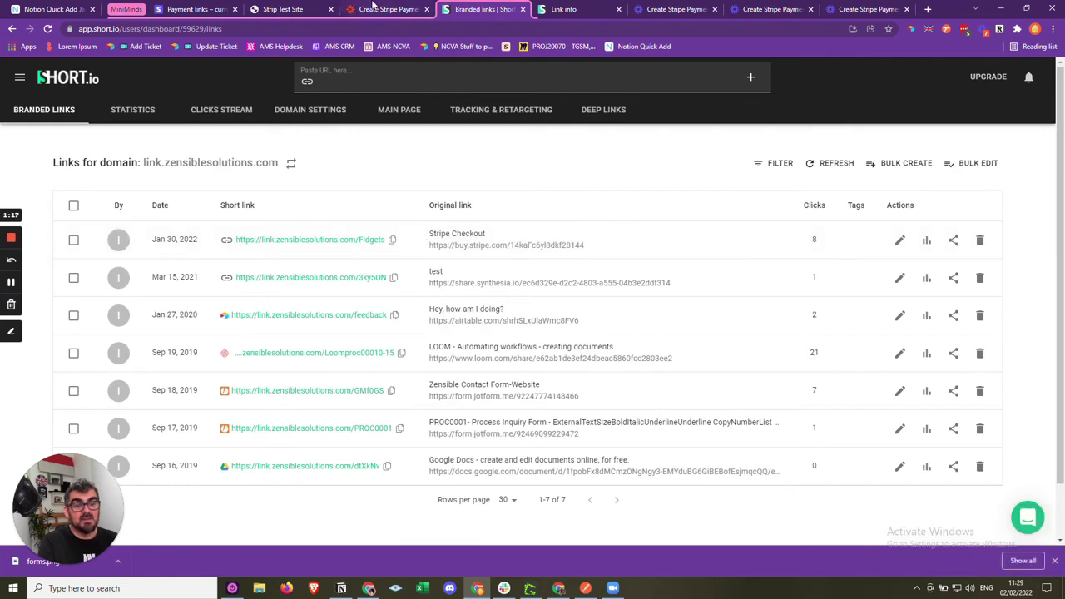
{"action": "left_click", "coordinate": [405, 9]}
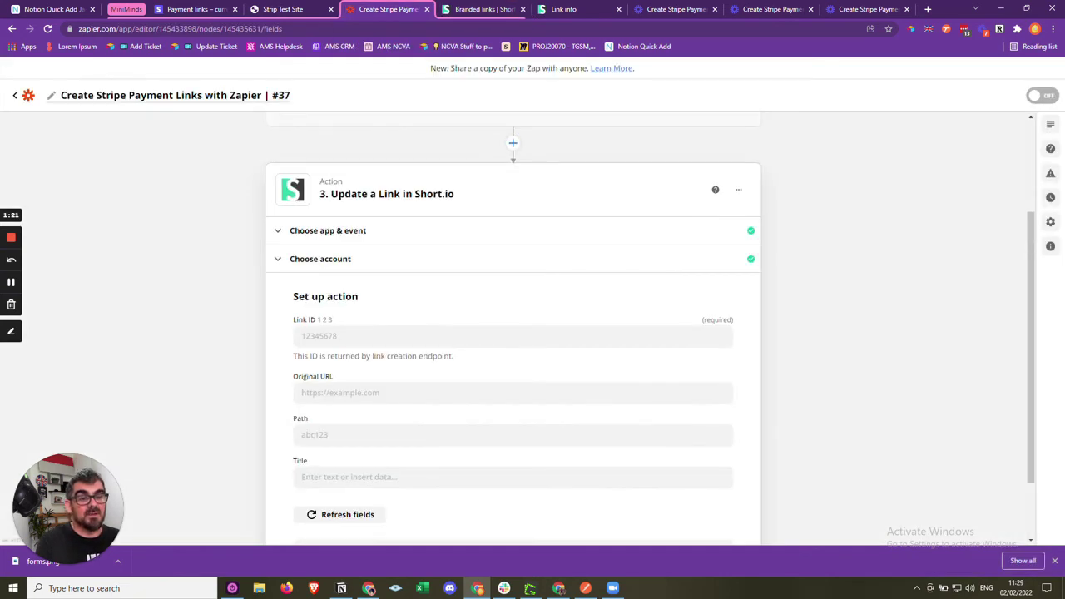
{"action": "left_click", "coordinate": [302, 335]}
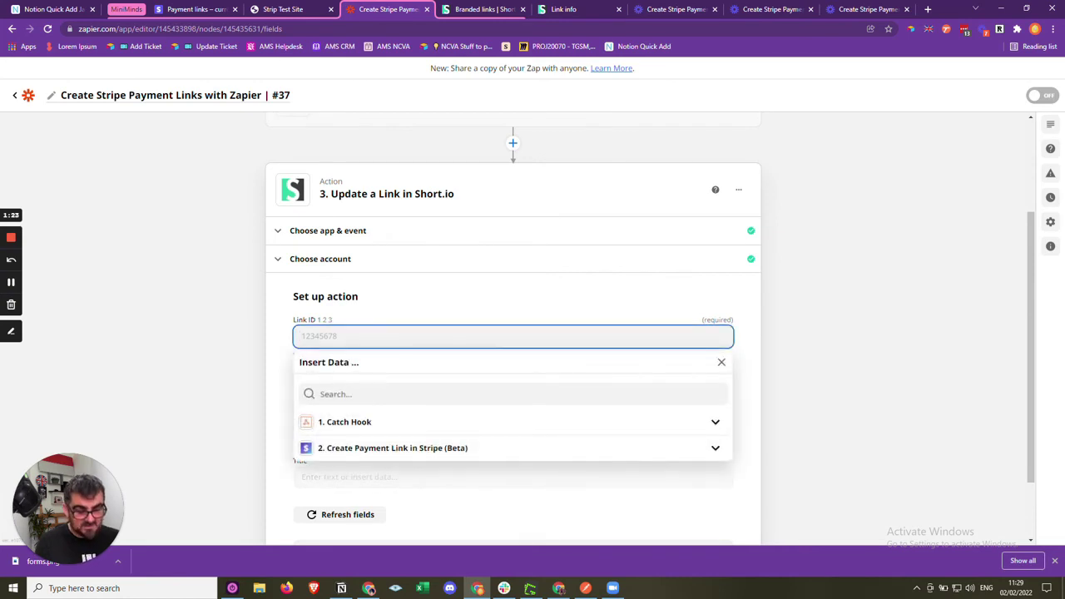
{"action": "key", "text": "ctrl+v"}
{"action": "left_click", "coordinate": [806, 310]}
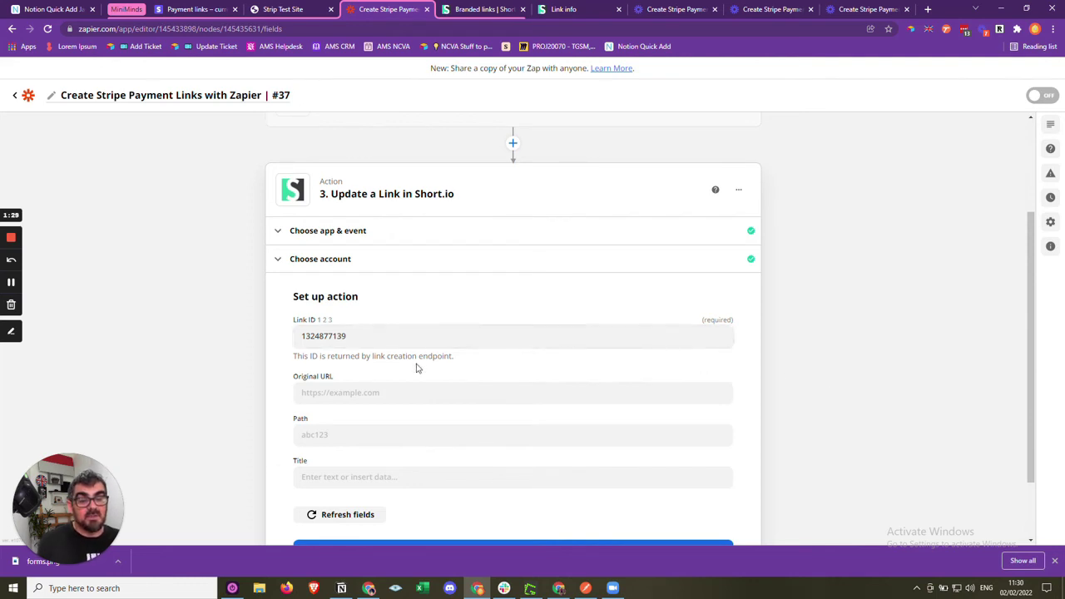
{"action": "scroll", "coordinate": [371, 410], "scroll_direction": "down", "scroll_amount": 1}
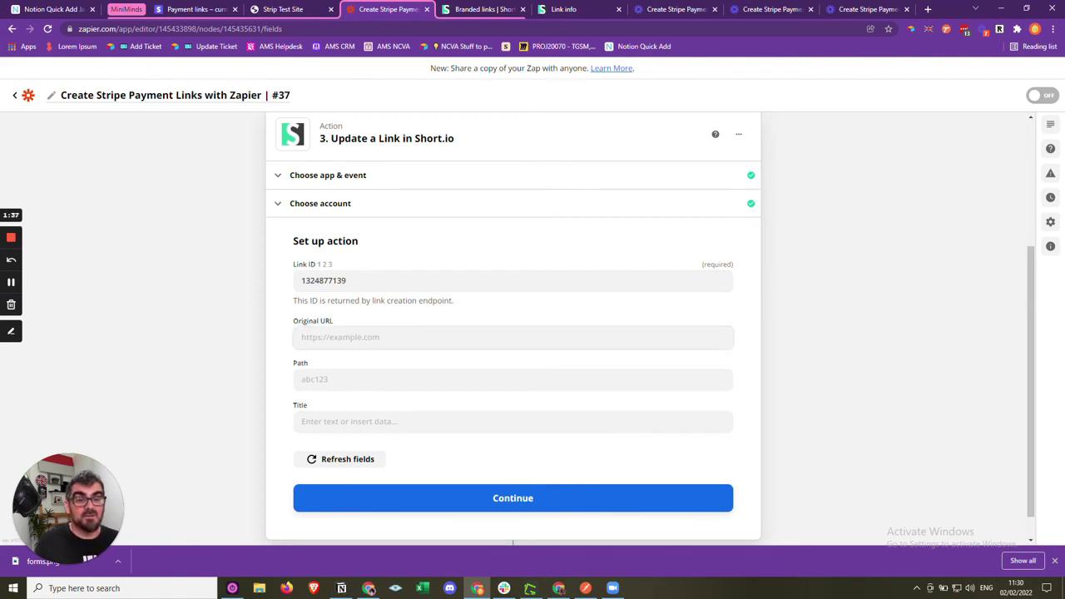
- Map step 2's Stripe payment link URL into Original URL and continue
{"action": "left_click", "coordinate": [512, 337]}
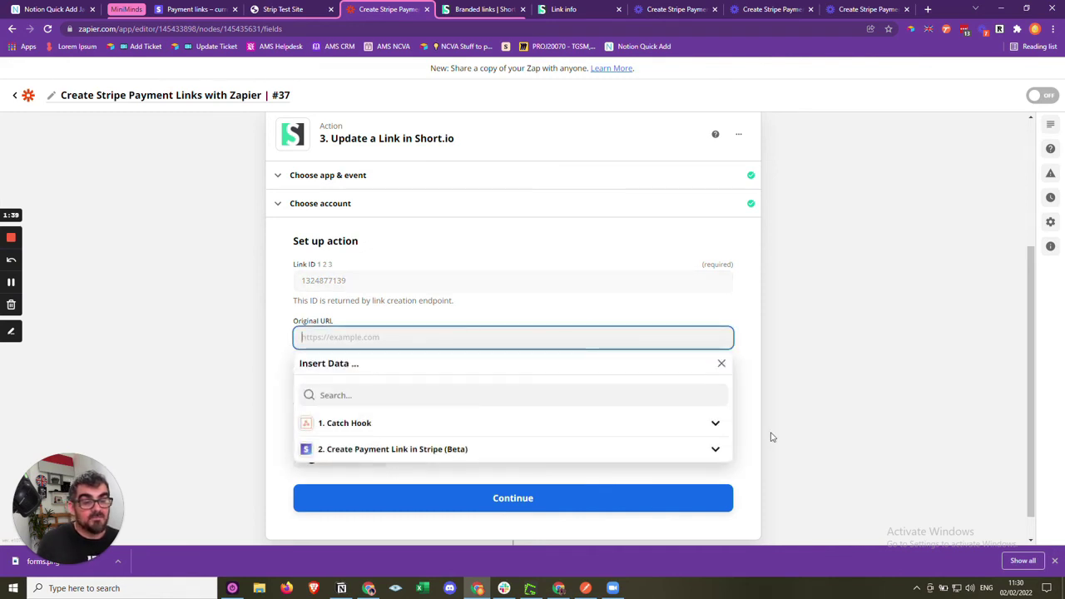
{"action": "scroll", "coordinate": [735, 435], "scroll_direction": "down", "scroll_amount": 1}
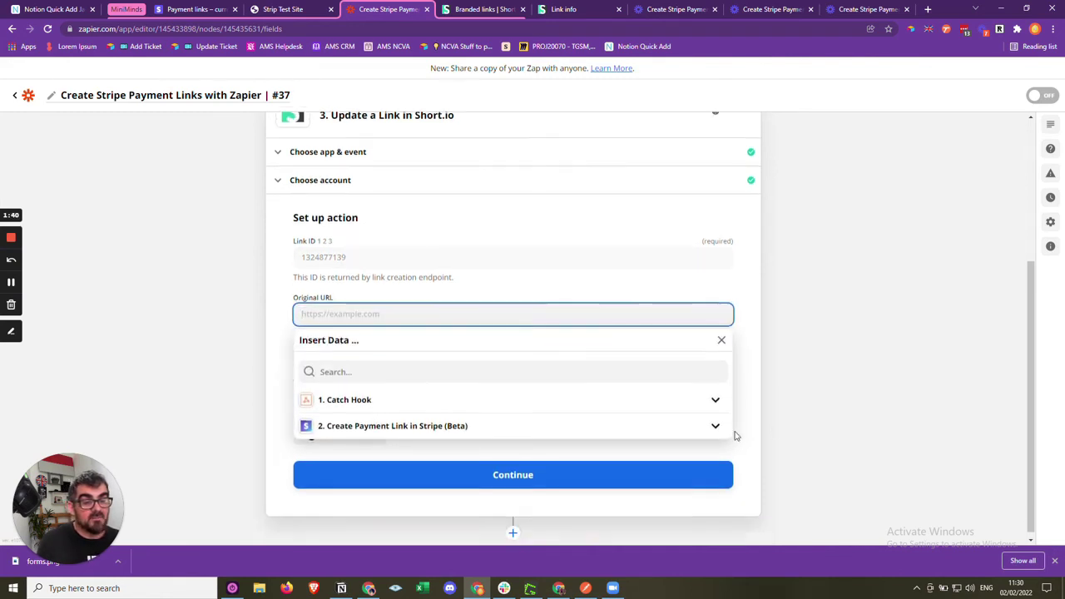
{"action": "left_click", "coordinate": [628, 423]}
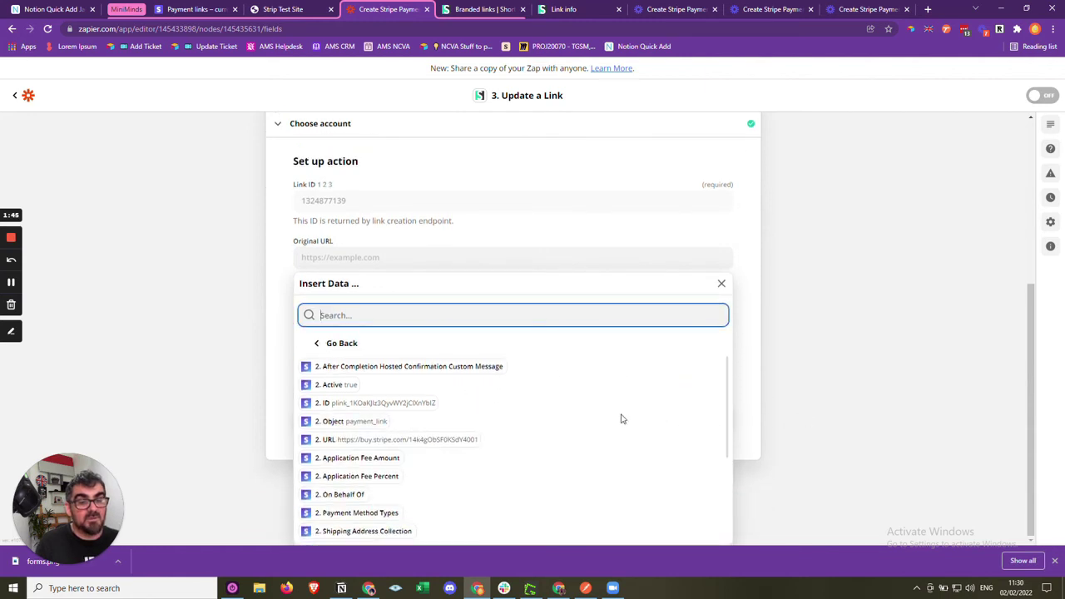
{"action": "left_click", "coordinate": [442, 441]}
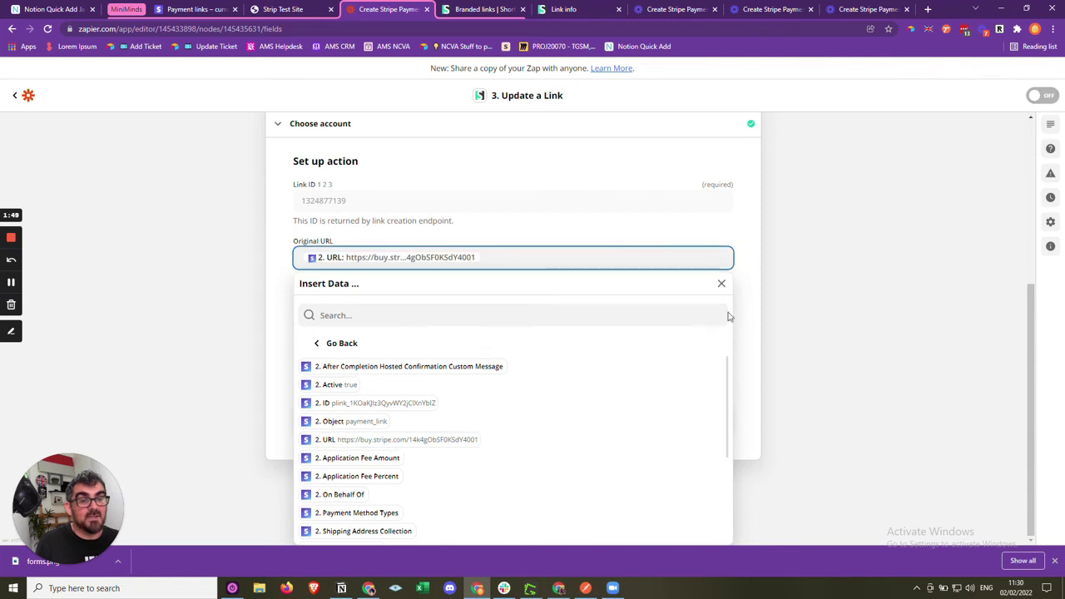
{"action": "left_click", "coordinate": [512, 291]}
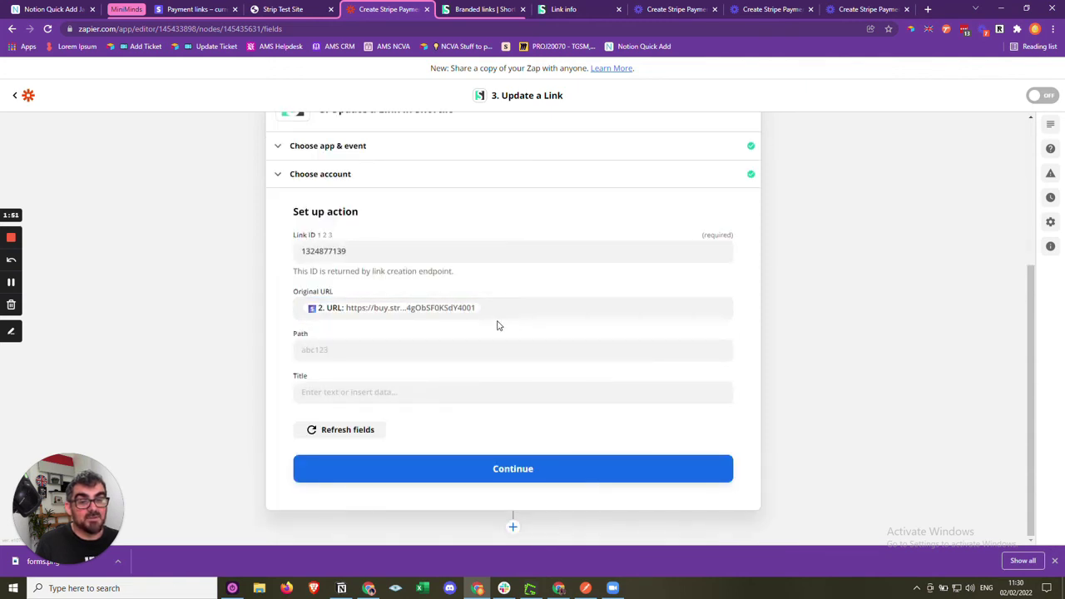
{"action": "left_click", "coordinate": [484, 479]}
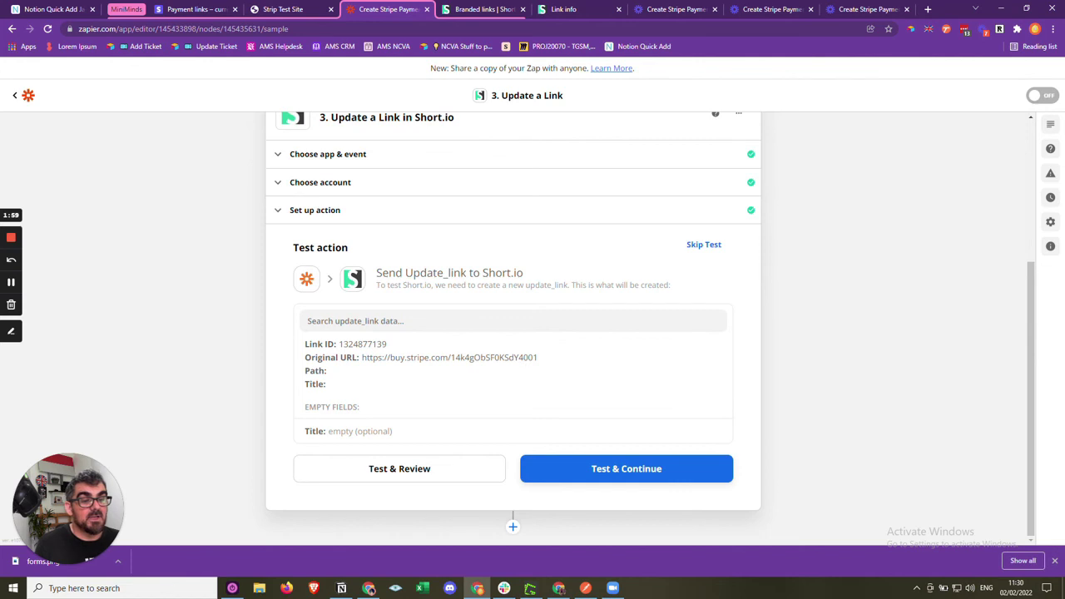
- Compare the new Stripe URL ending 4001 against the Short.io branded links list
{"action": "left_click_drag", "start_coordinate": [519, 357], "coordinate": [539, 359]}
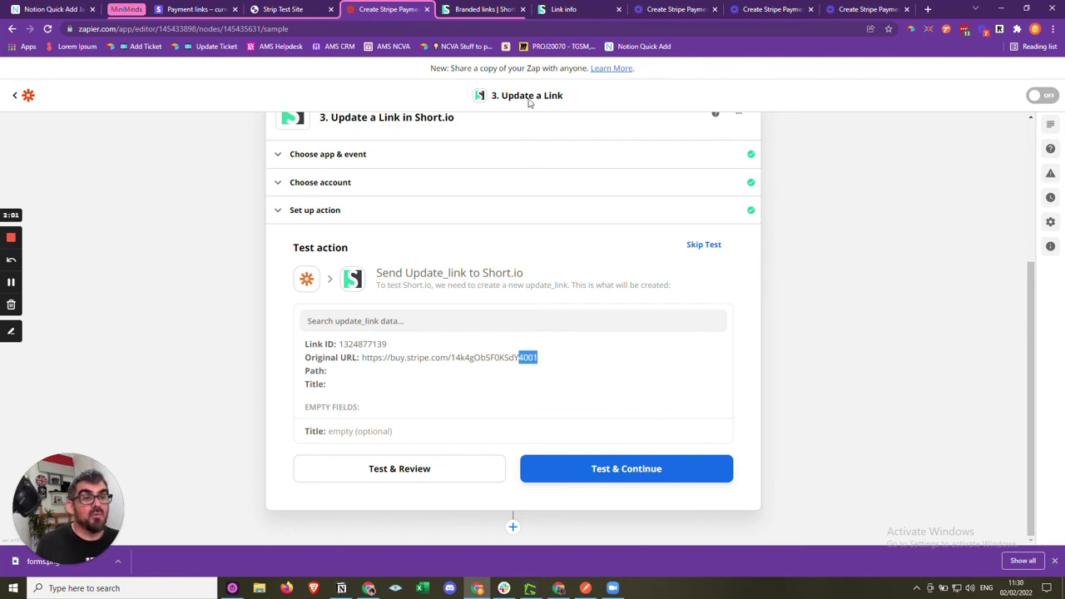
{"action": "left_click", "coordinate": [469, 10]}
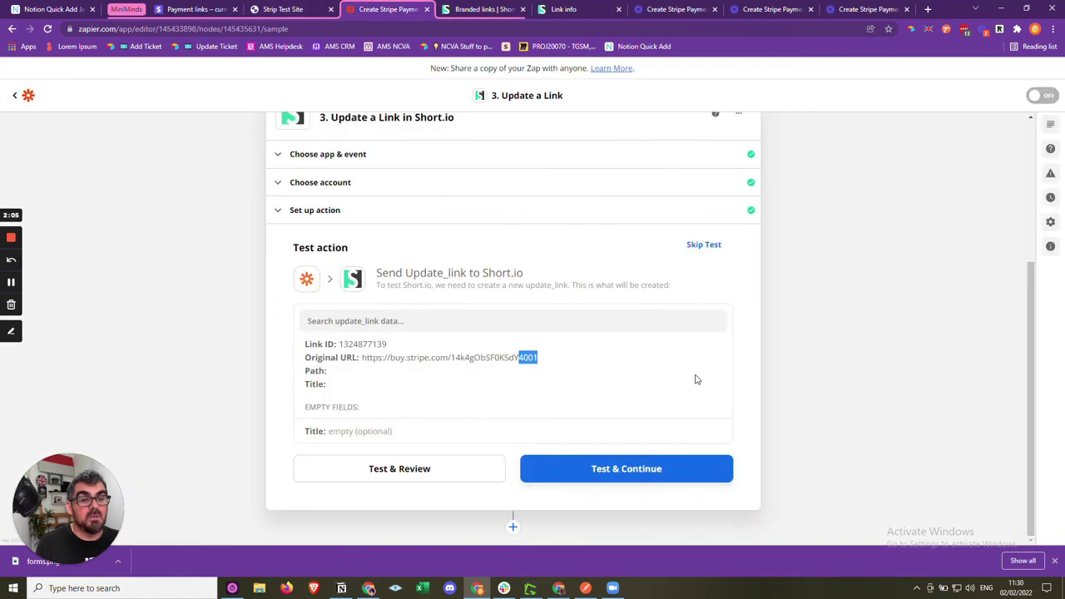
{"action": "left_click", "coordinate": [387, 10]}
- Test the Short.io update, then refresh Branded links to confirm the Fidgets link's new Stripe target
{"action": "left_click", "coordinate": [424, 473]}
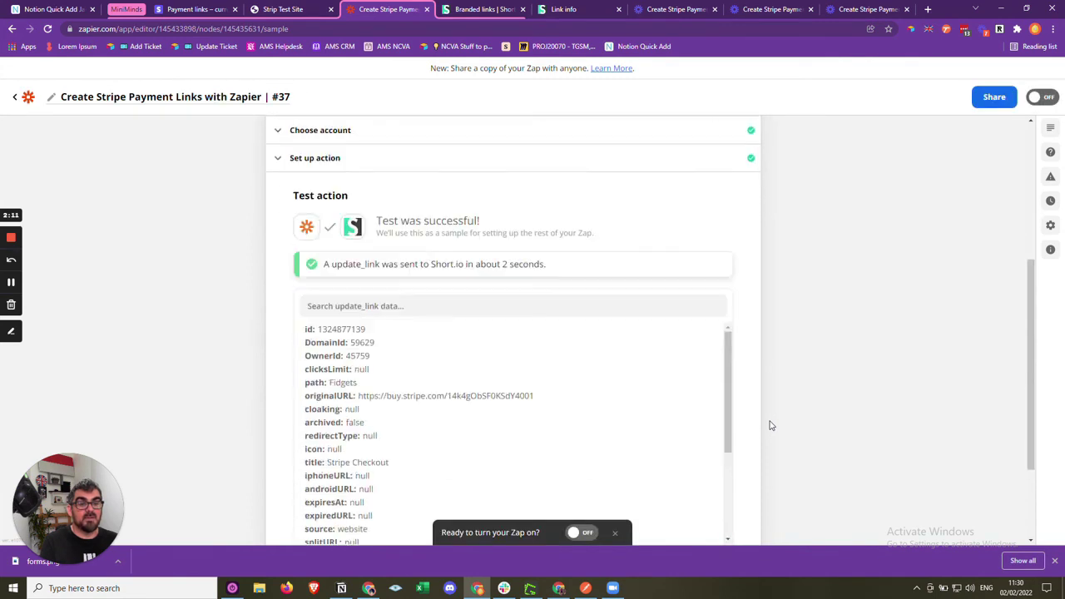
{"action": "key", "text": "ctrl+Tab"}
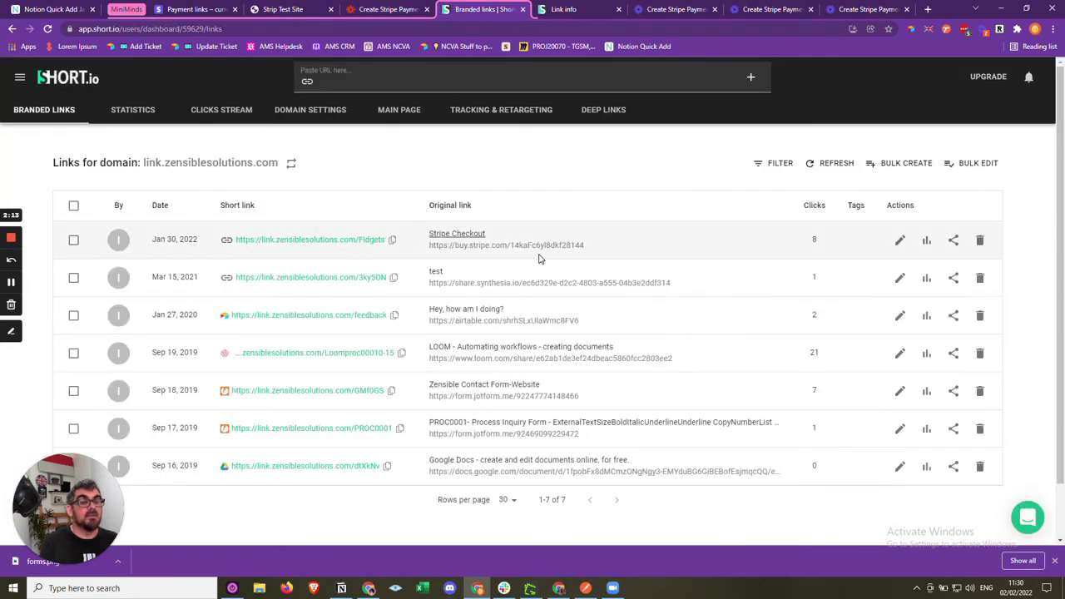
{"action": "left_click", "coordinate": [133, 109]}
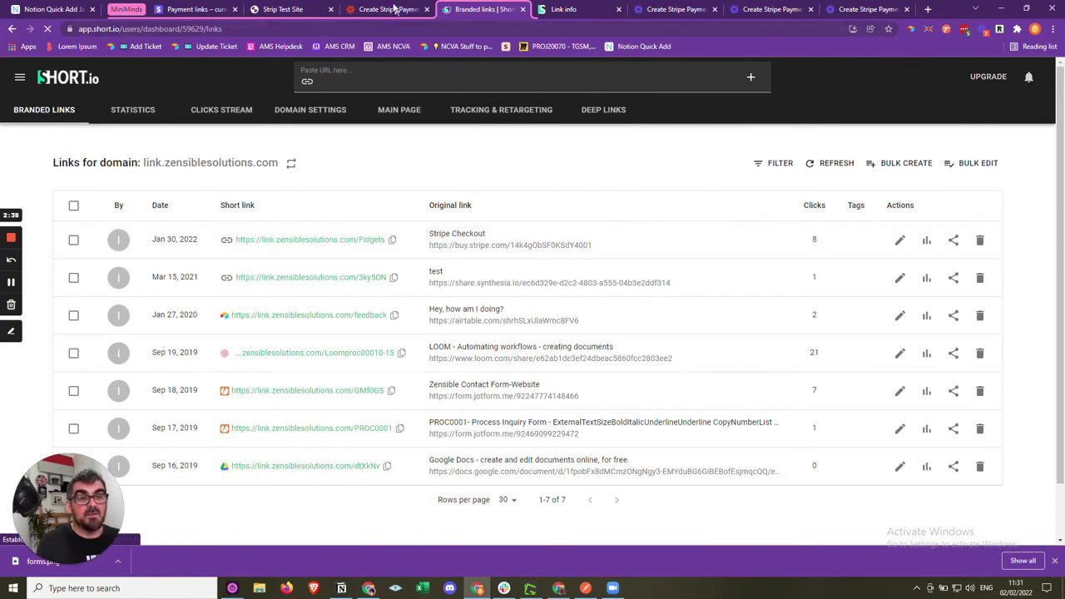
- Verify Fidgets Buy Now opens a £45.00 Stripe checkout and the new payment link is listed
{"action": "left_click", "coordinate": [273, 8]}
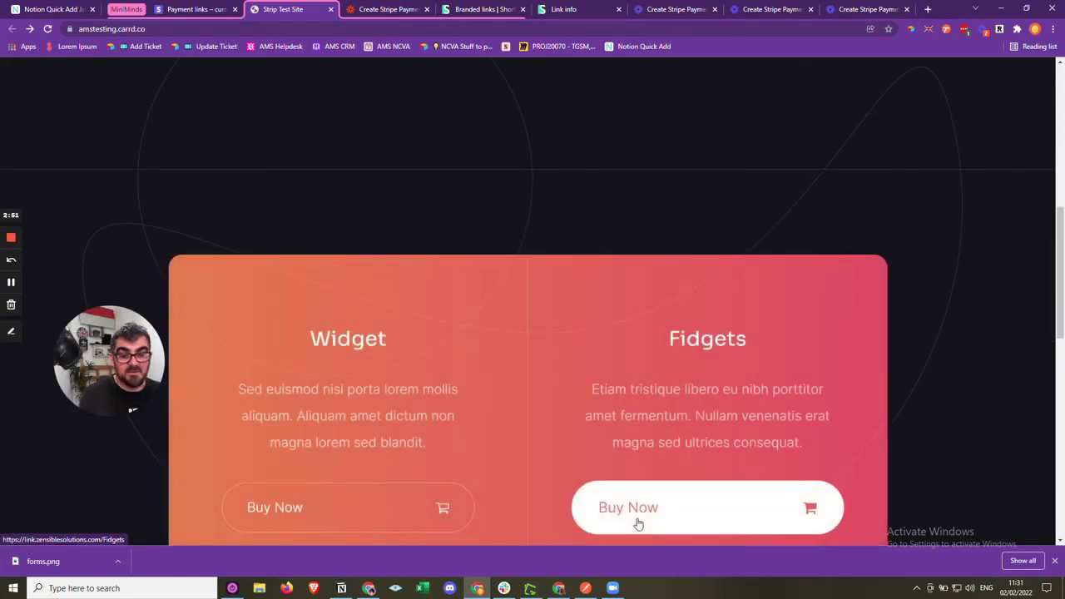
{"action": "left_click", "coordinate": [649, 515]}
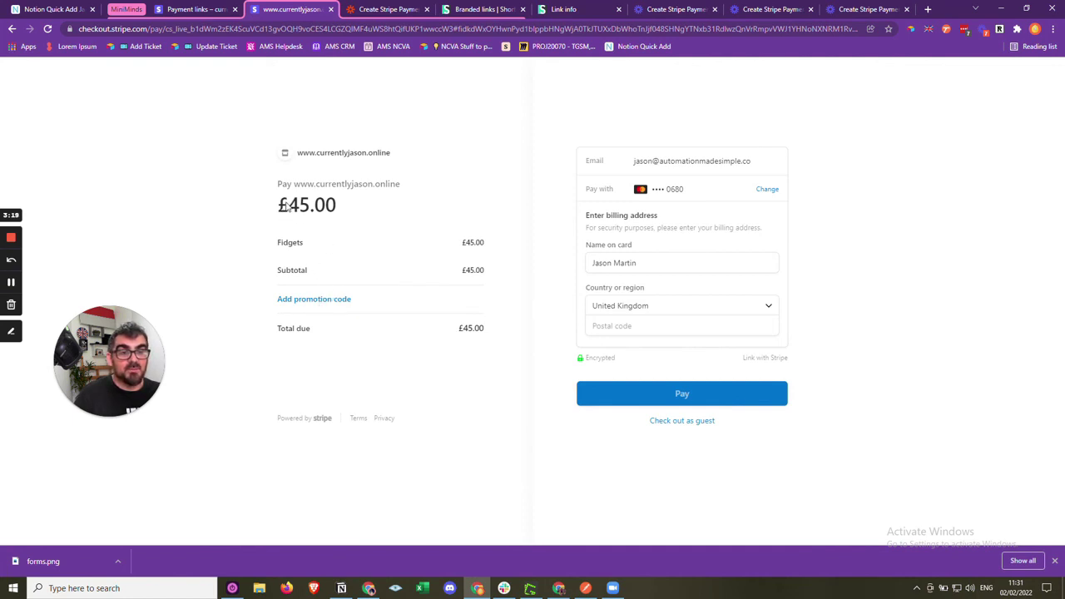
{"action": "left_click", "coordinate": [221, 10]}
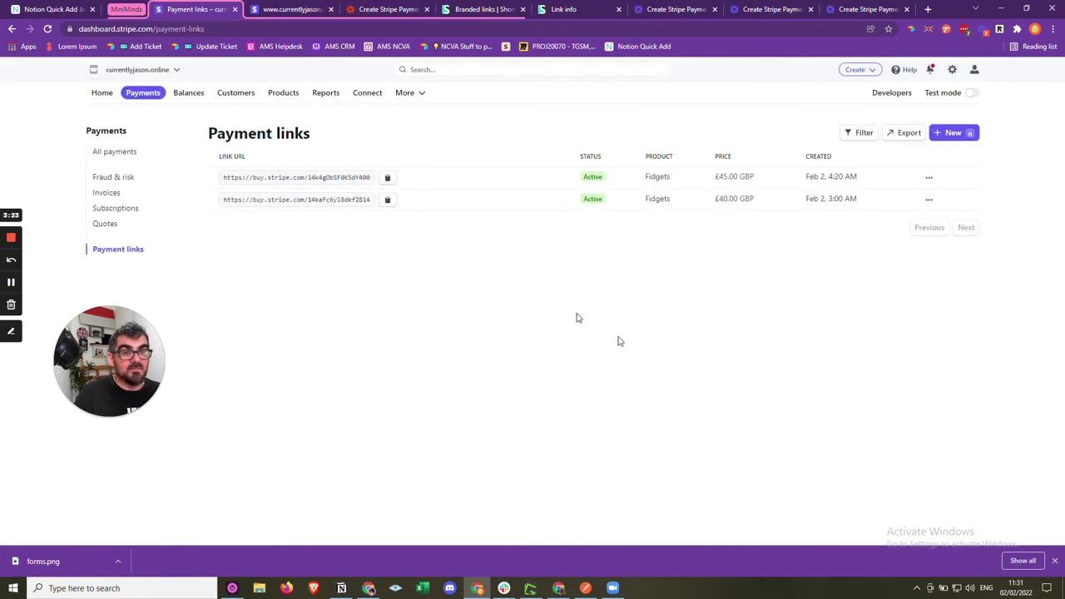
{"action": "left_click", "coordinate": [47, 28]}
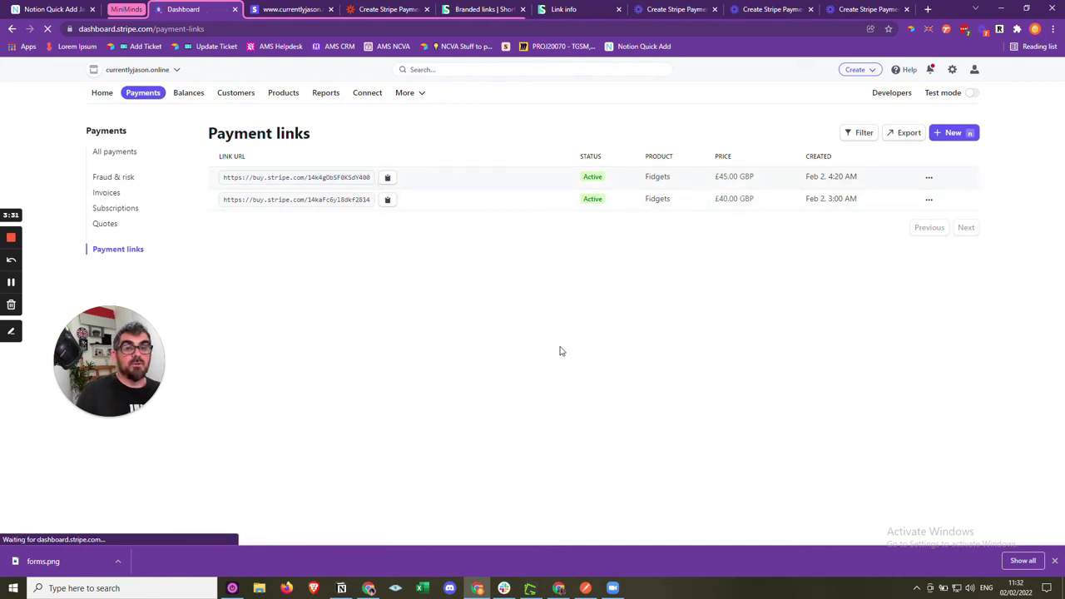
{"action": "left_click", "coordinate": [385, 9]}
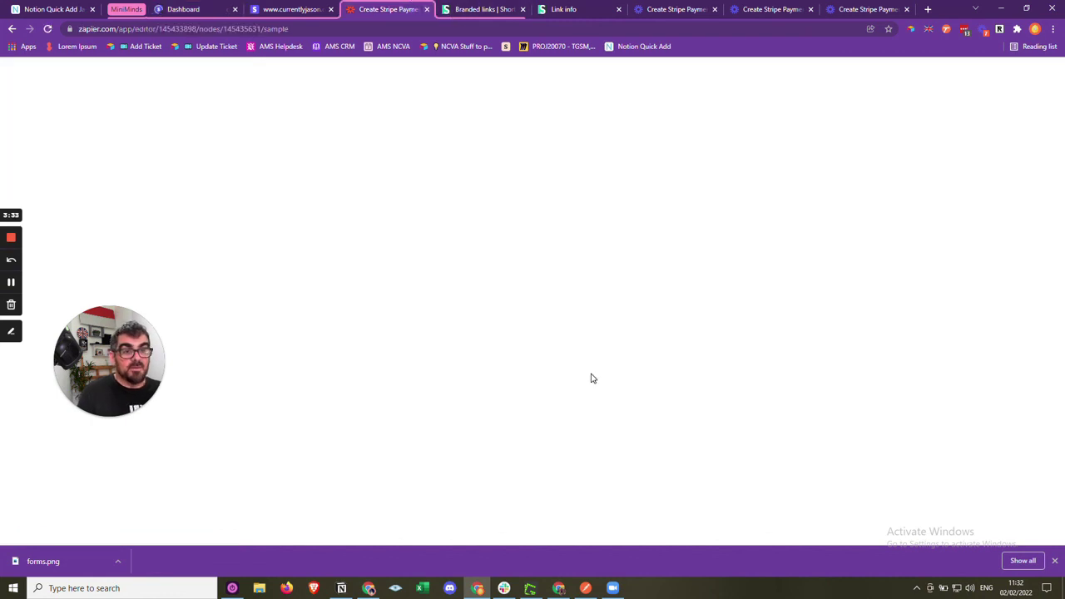
- Close the step 3 Short.io test results and expand the Catch Hook trigger card
{"action": "scroll", "coordinate": [707, 441], "scroll_direction": "down", "scroll_amount": 2}
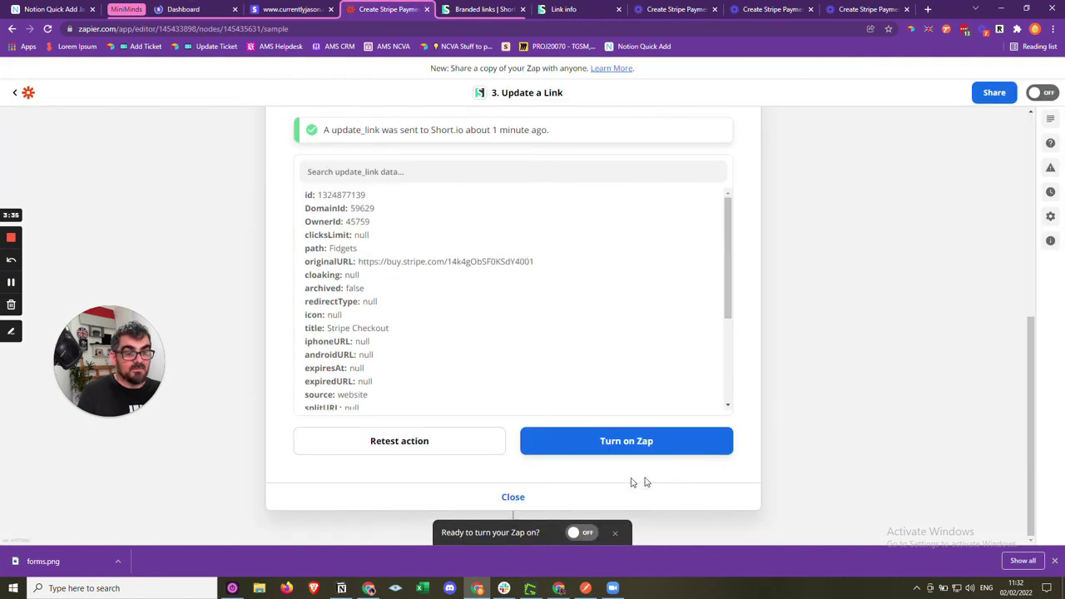
{"action": "left_click", "coordinate": [525, 499]}
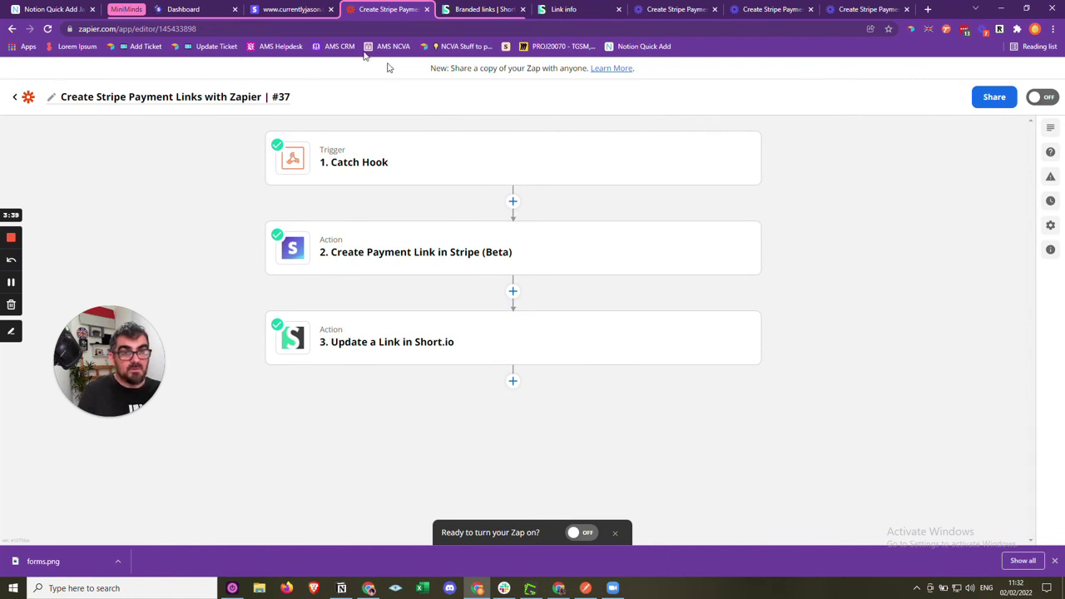
{"action": "mouse_move", "coordinate": [303, 7]}
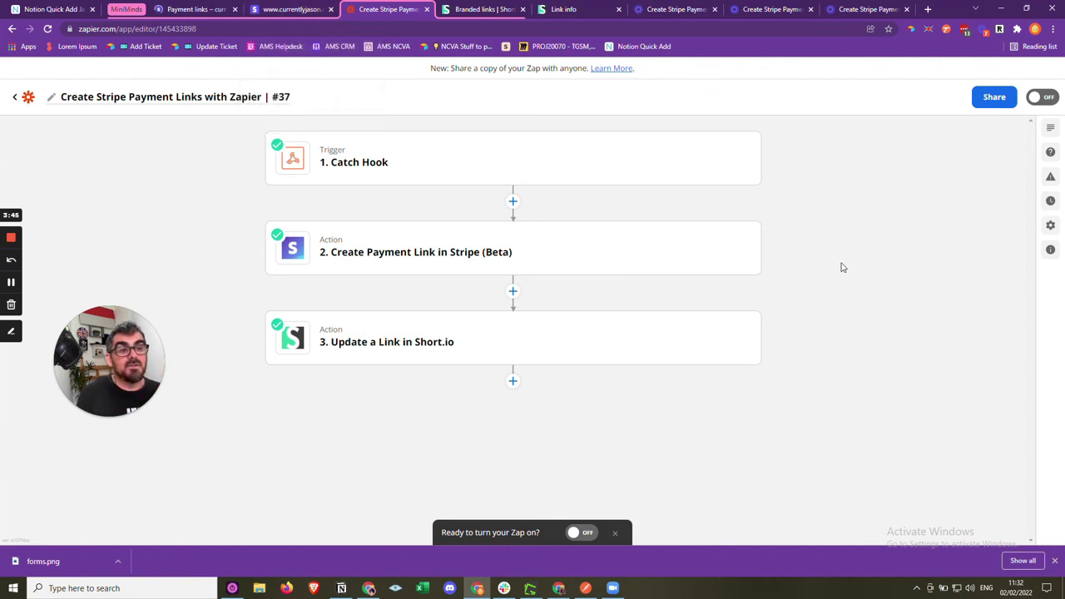
{"action": "mouse_move", "coordinate": [407, 160]}
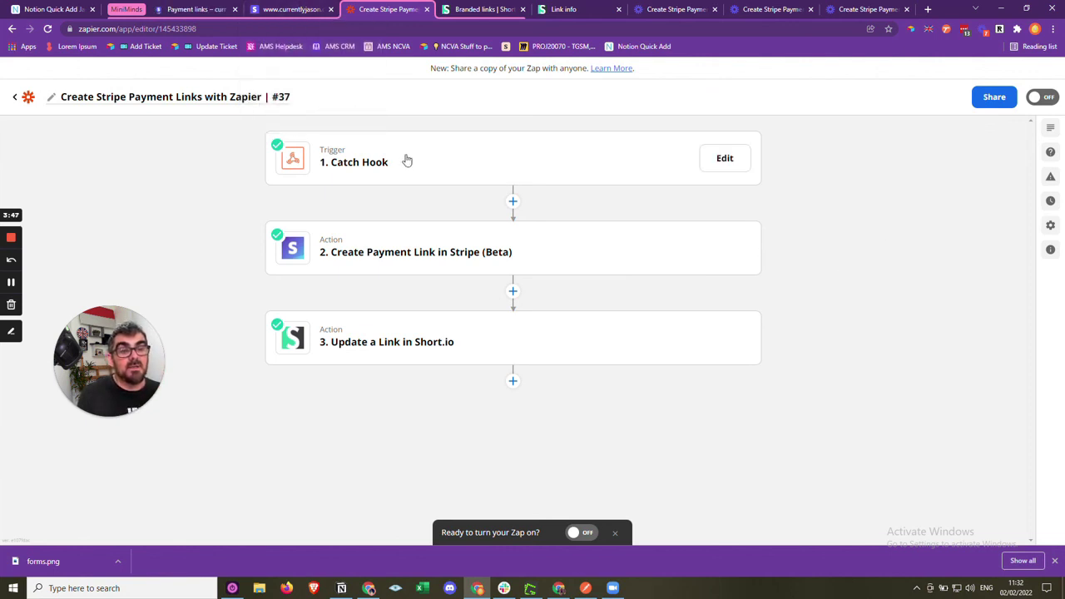
{"action": "left_click", "coordinate": [406, 160]}
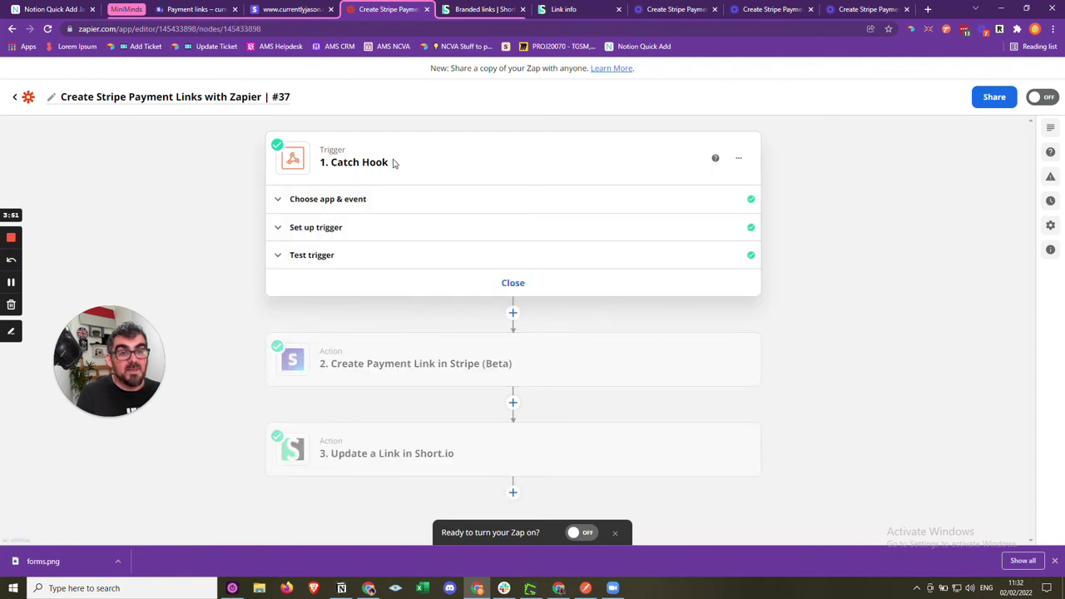
{"action": "mouse_move", "coordinate": [376, 373]}
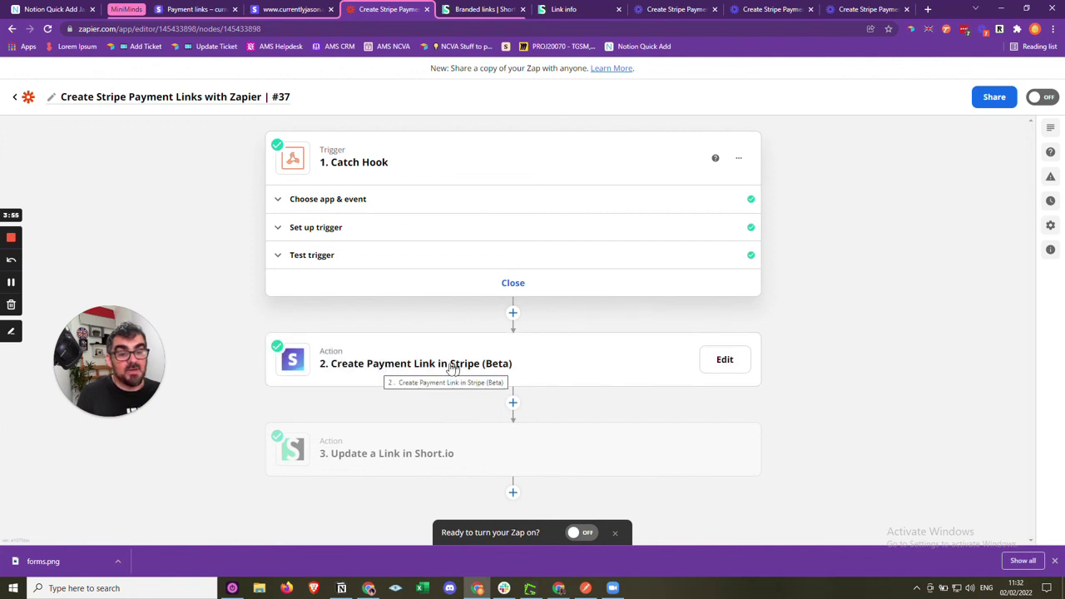
{"action": "mouse_move", "coordinate": [410, 460]}
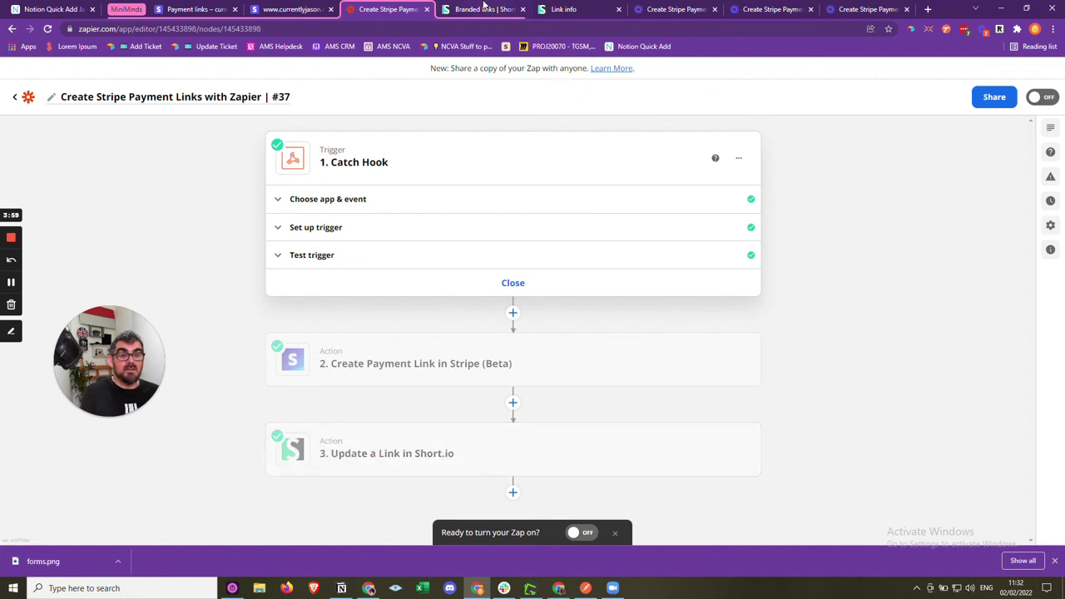
{"action": "mouse_move", "coordinate": [484, 6]}
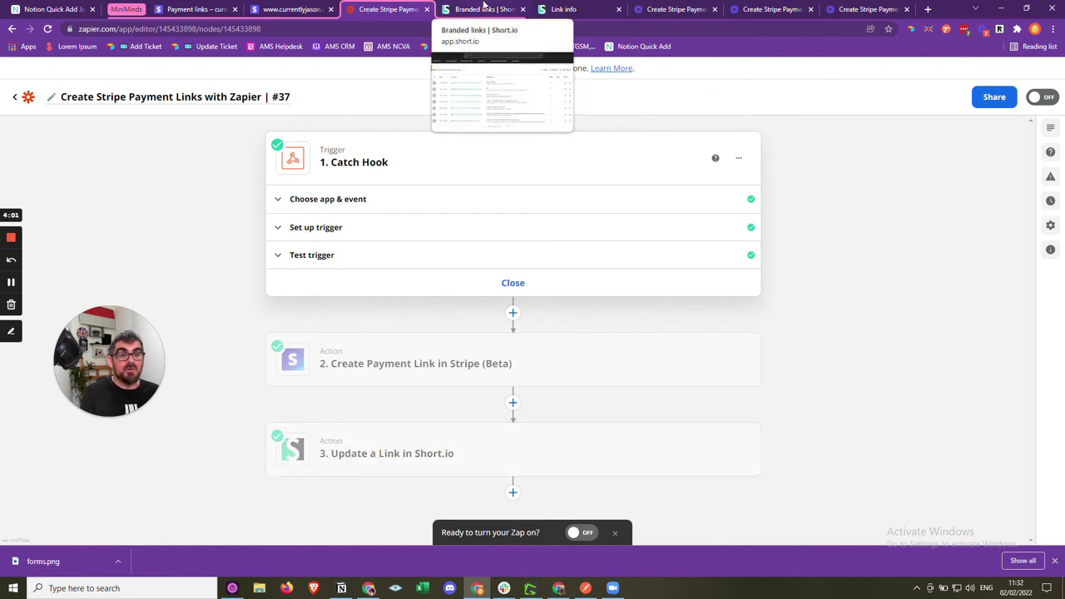